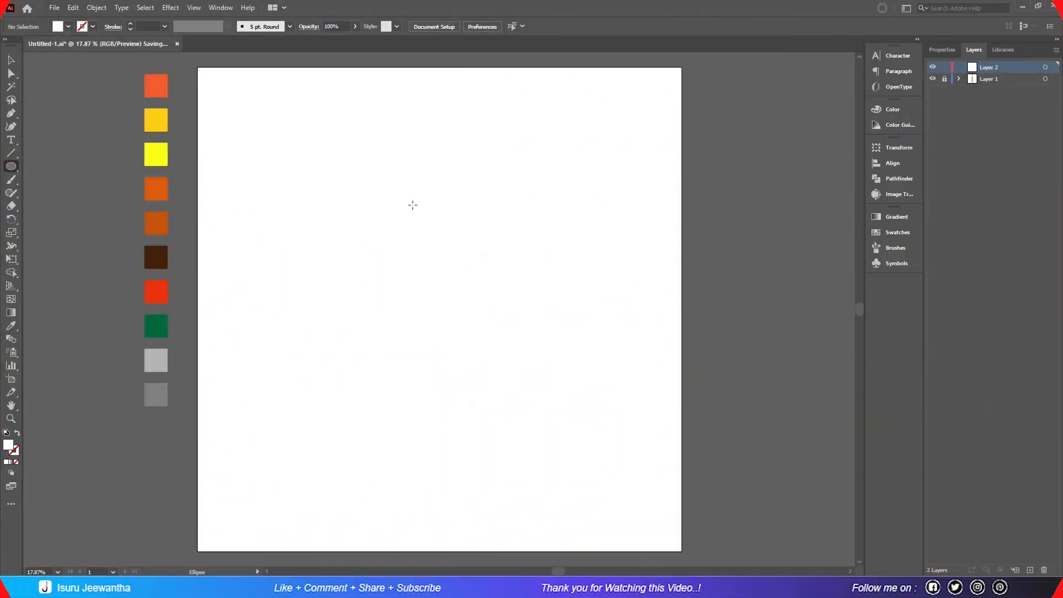
# Draw an upright ellipse about 406 by 904 px near the artboard's centre and give it a white-to-black linear gradient fill.
pyautogui.moveTo(398, 223); pyautogui.dragTo(477, 397)
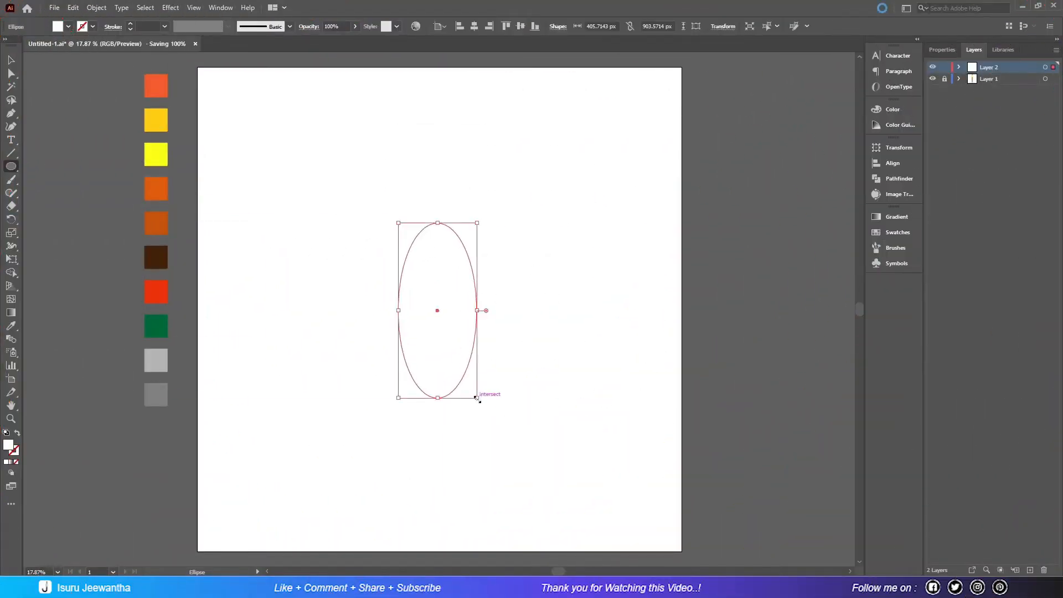
pyautogui.click(56, 29)
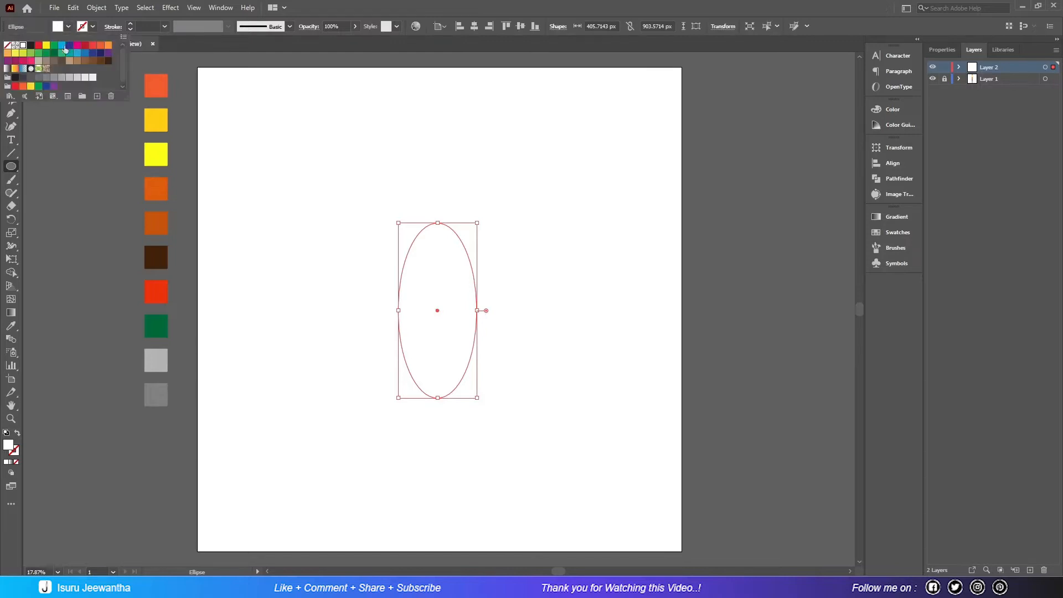
pyautogui.click(38, 95)
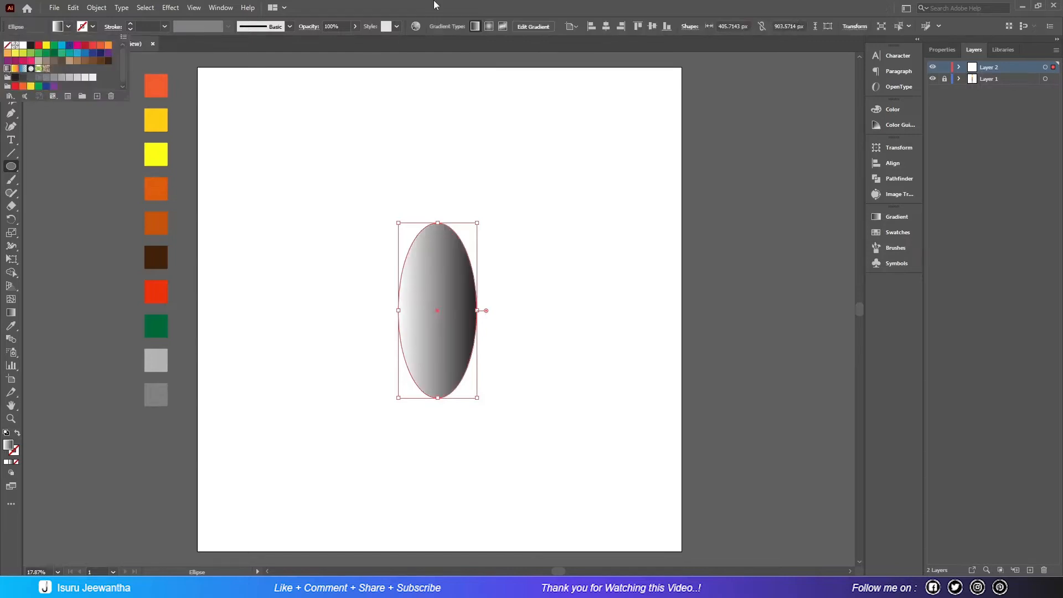
# Recolour the ellipse's gradient, sampling the golden-yellow square for the start stop and the red-orange square for the end stop.
pyautogui.click(893, 217)
pyautogui.click(746, 316)
pyautogui.click(747, 336)
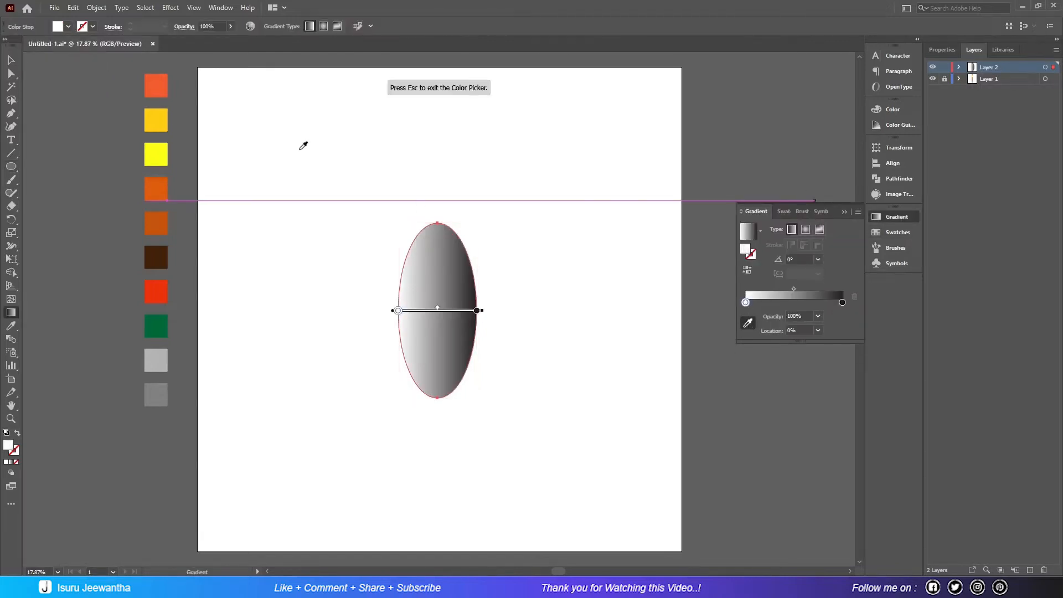
pyautogui.click(156, 120)
pyautogui.click(843, 302)
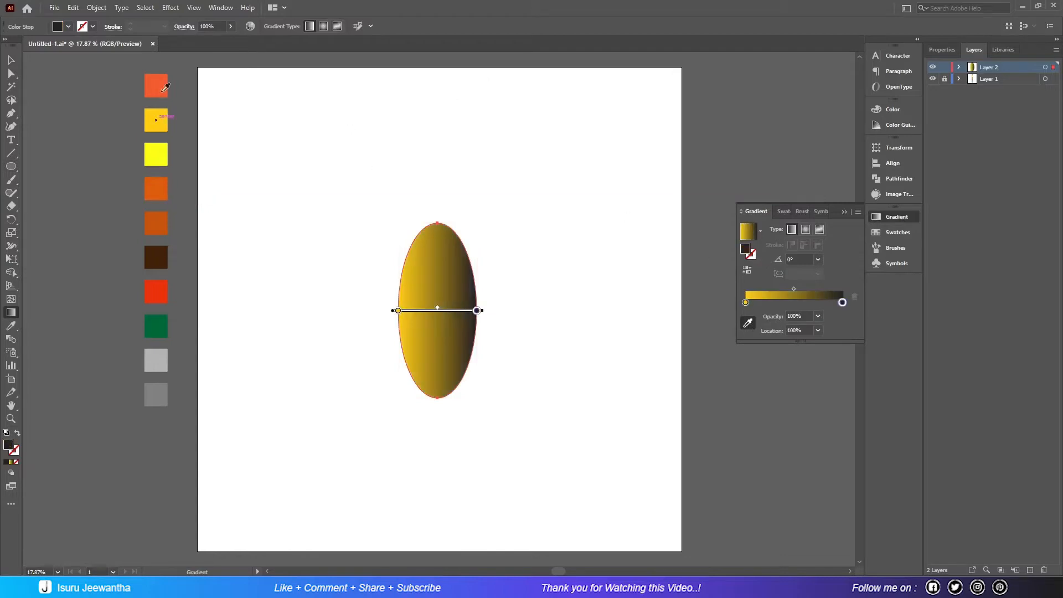
pyautogui.click(156, 84)
# Set the ellipse's gradient angle to -90° so it runs vertically.
pyautogui.click(818, 260)
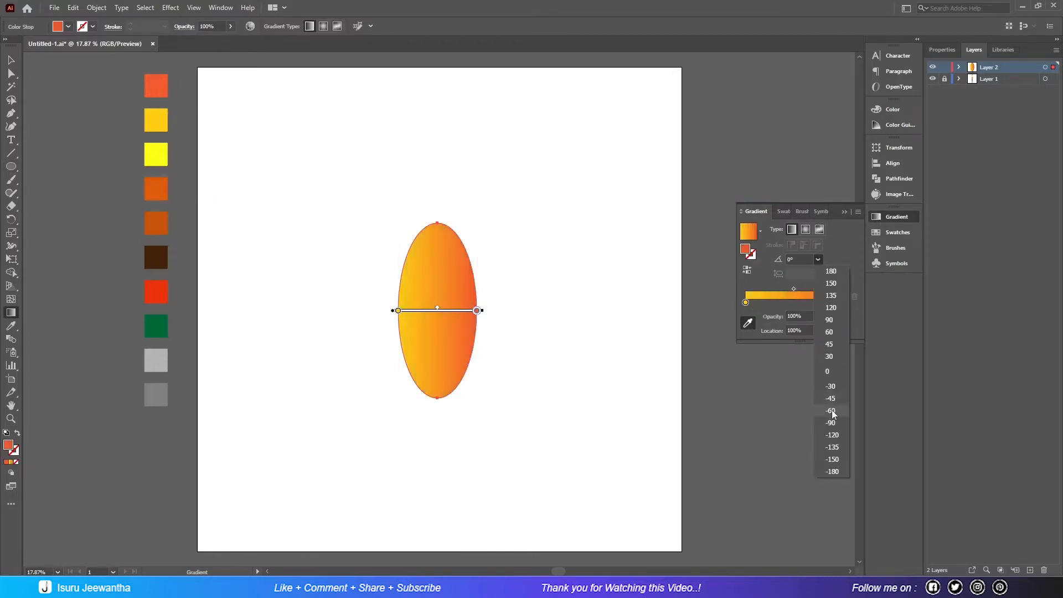
pyautogui.click(833, 423)
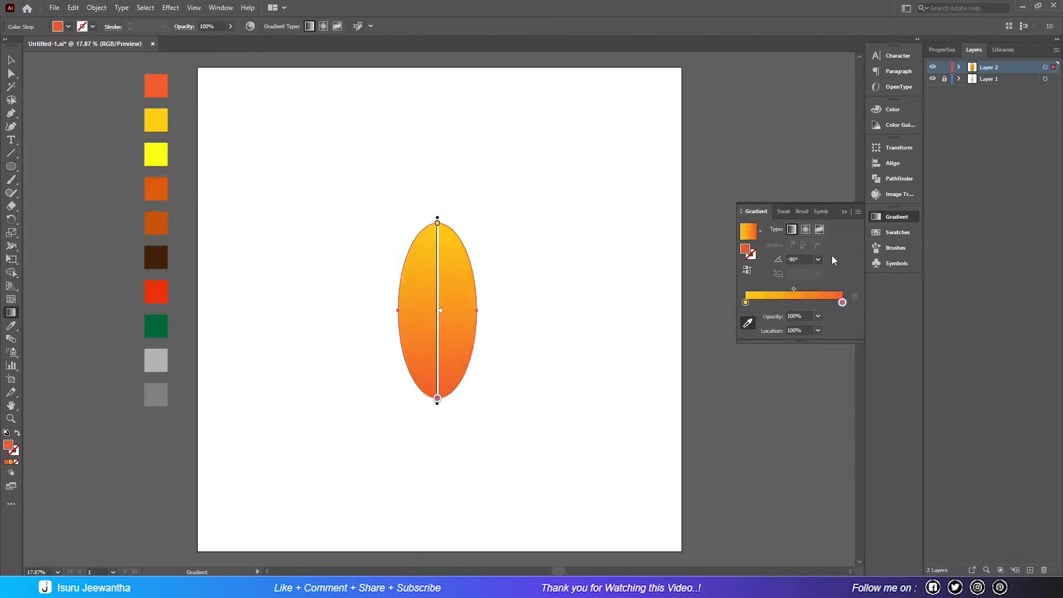
pyautogui.click(890, 218)
pyautogui.press('v')
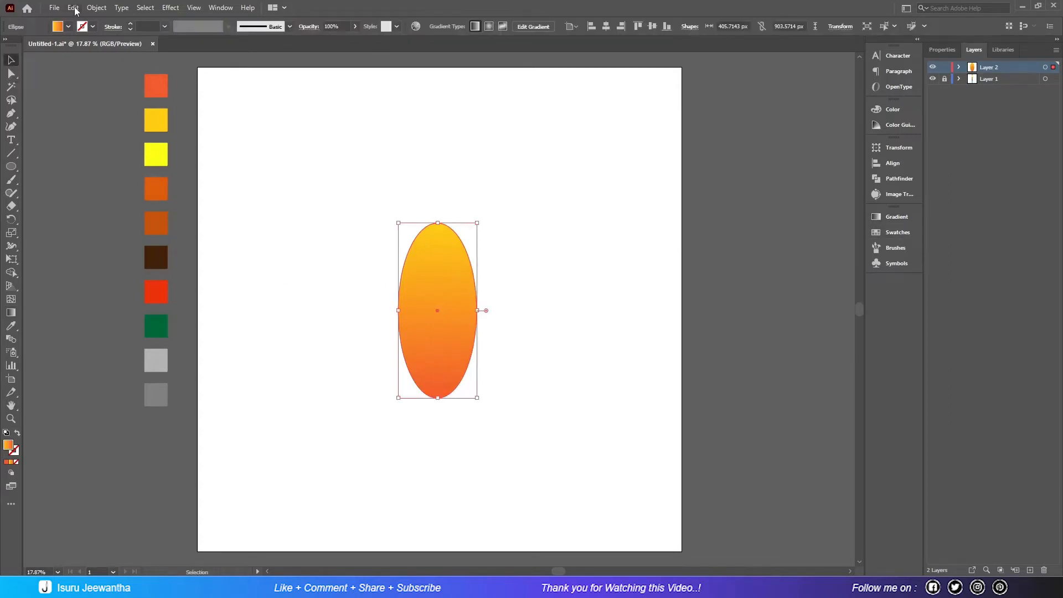
# Duplicate the ellipse in place, shift the duplicate slightly upward, and select both ellipses.
pyautogui.click(74, 7)
pyautogui.click(70, 7)
pyautogui.click(70, 7)
pyautogui.click(106, 110)
pyautogui.click(556, 315)
pyautogui.click(463, 287)
pyautogui.moveTo(463, 287); pyautogui.dragTo(463, 279)
pyautogui.moveTo(529, 271); pyautogui.dragTo(439, 373)
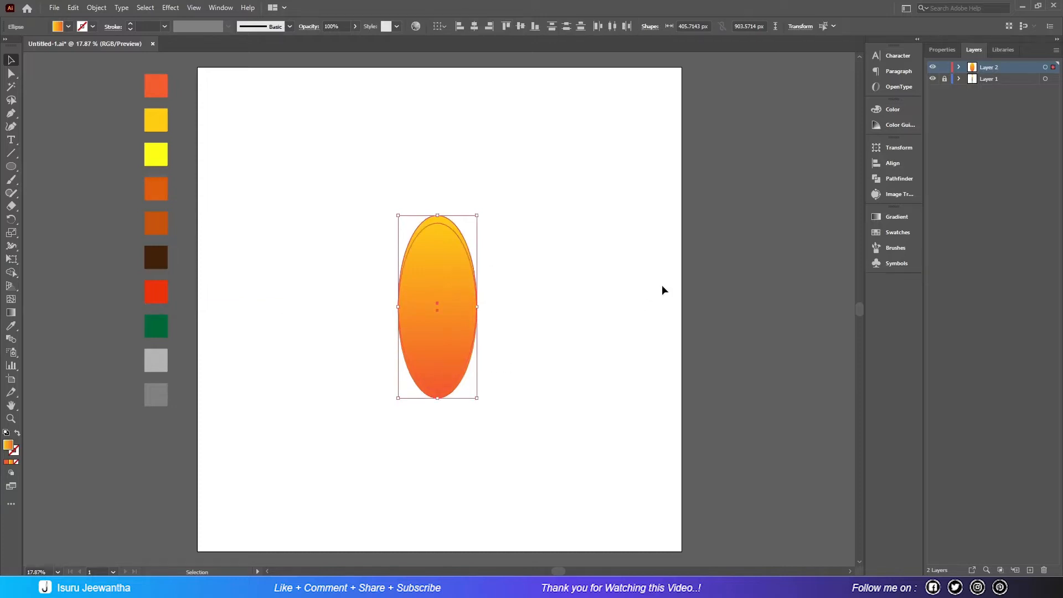
# Divide the two overlapping ellipses with Pathfinder and ungroup the resulting pieces.
pyautogui.click(898, 179)
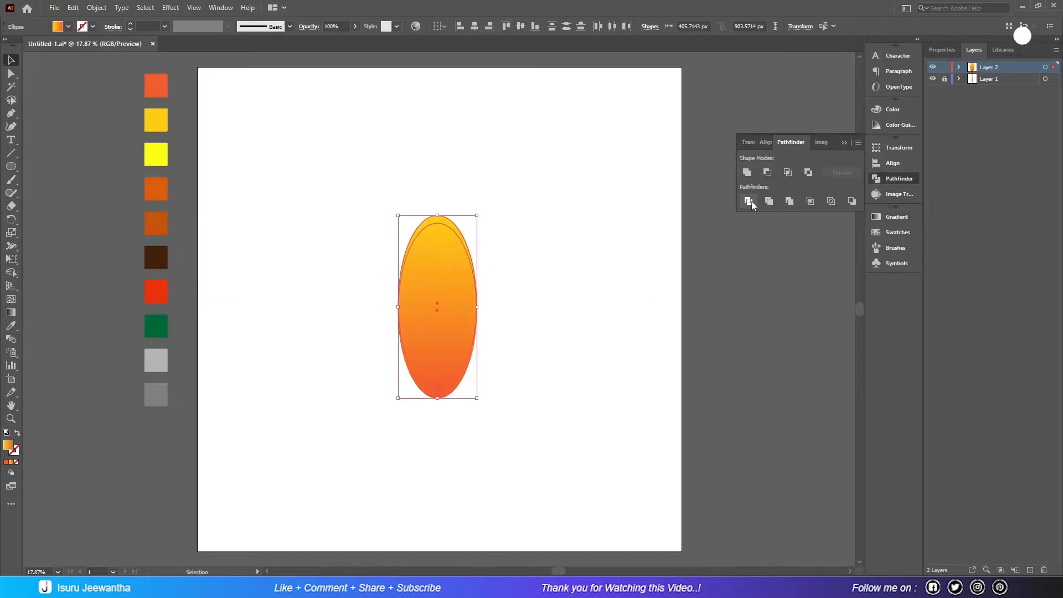
pyautogui.click(748, 201)
pyautogui.click(599, 244)
pyautogui.click(446, 259)
pyautogui.rightClick(446, 257)
pyautogui.click(478, 349)
pyautogui.click(498, 321)
# Fill the upper crescent of the divided ellipse with the bright yellow sampled from the palette.
pyautogui.click(443, 223)
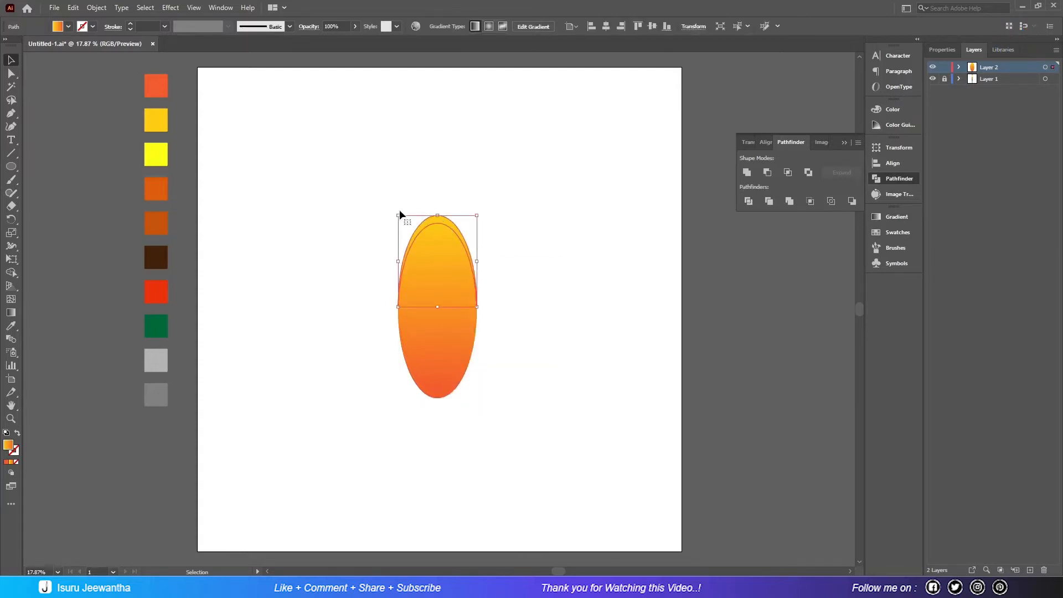
pyautogui.press('i')
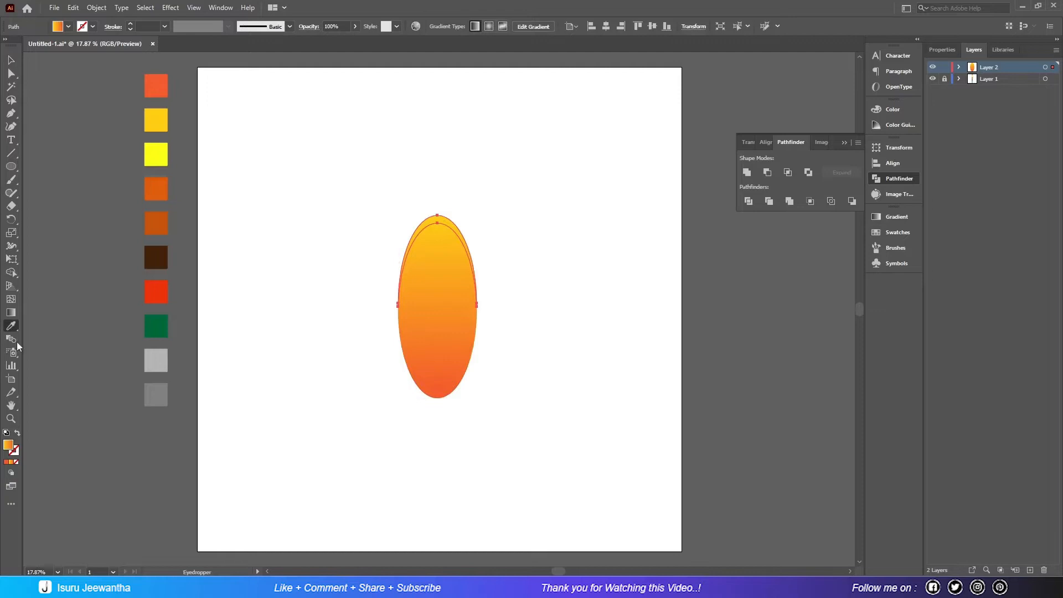
pyautogui.click(155, 155)
pyautogui.click(11, 61)
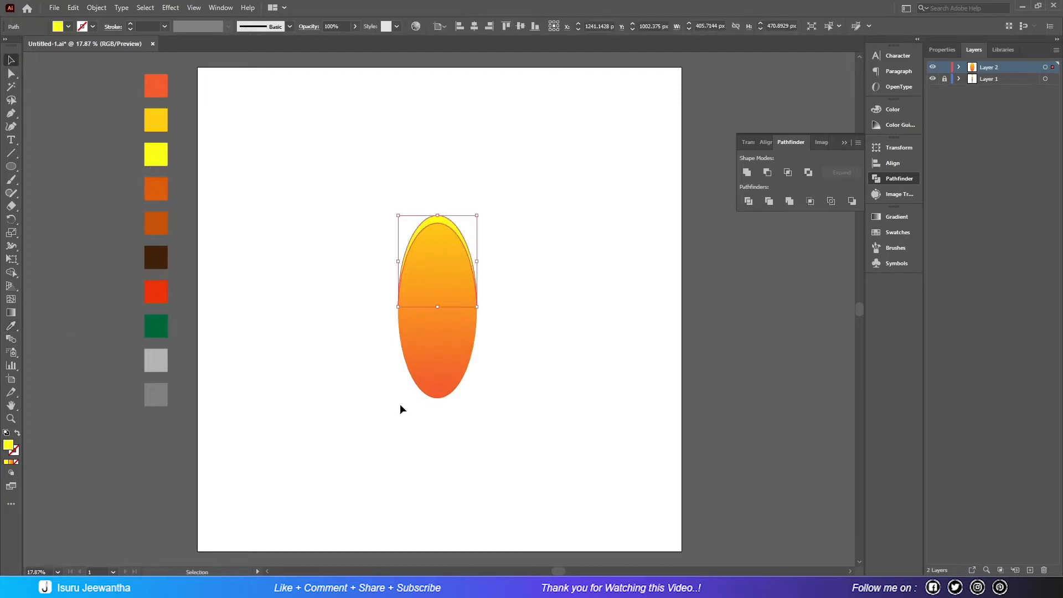
# Fill the lower crescent with the dark orange sampled from the square below the bright yellow one.
pyautogui.click(437, 398)
pyautogui.click(12, 326)
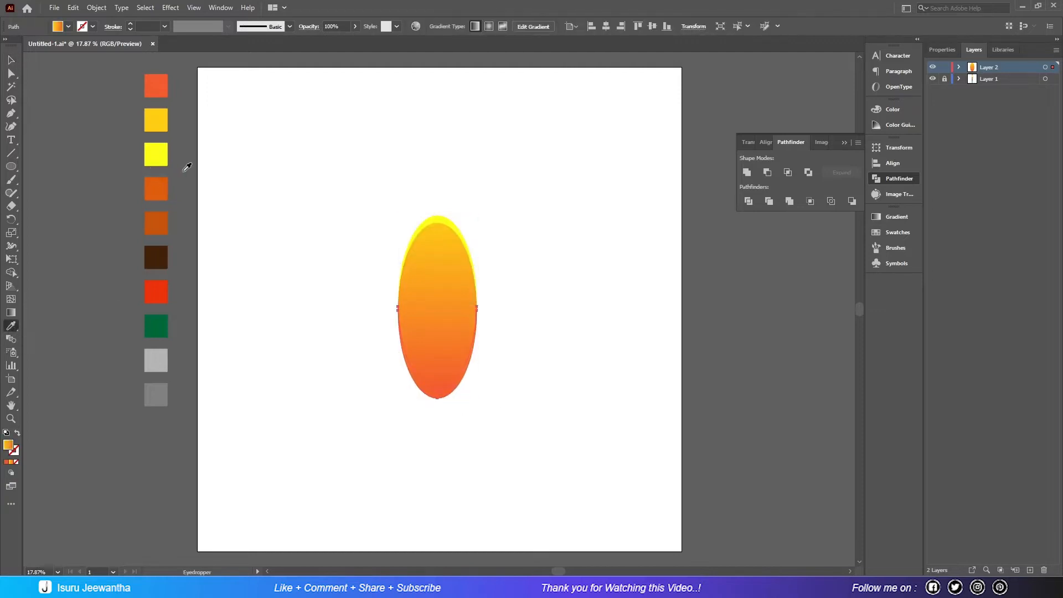
pyautogui.click(156, 188)
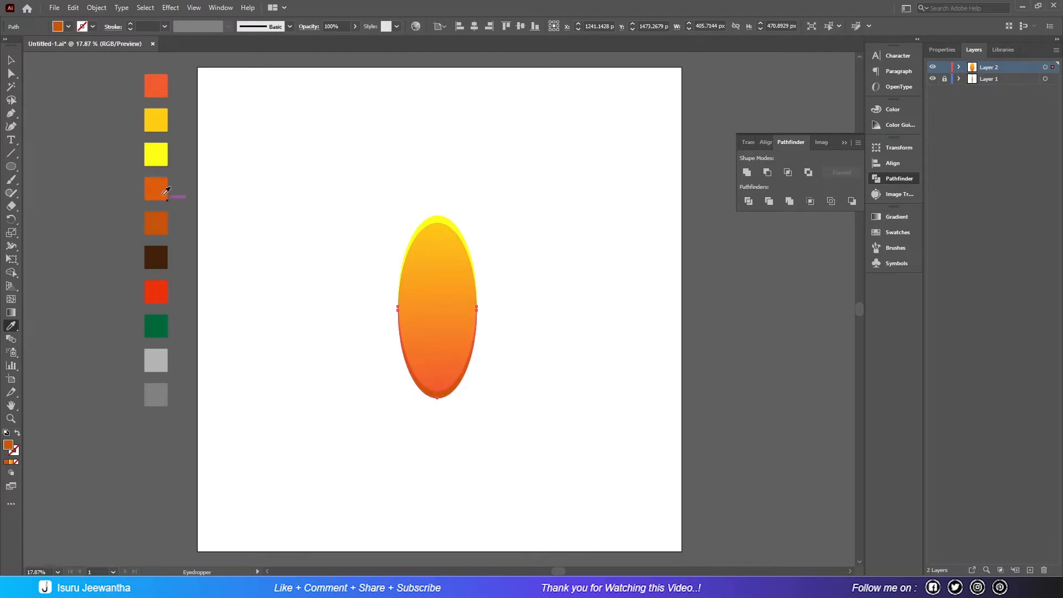
pyautogui.click(11, 59)
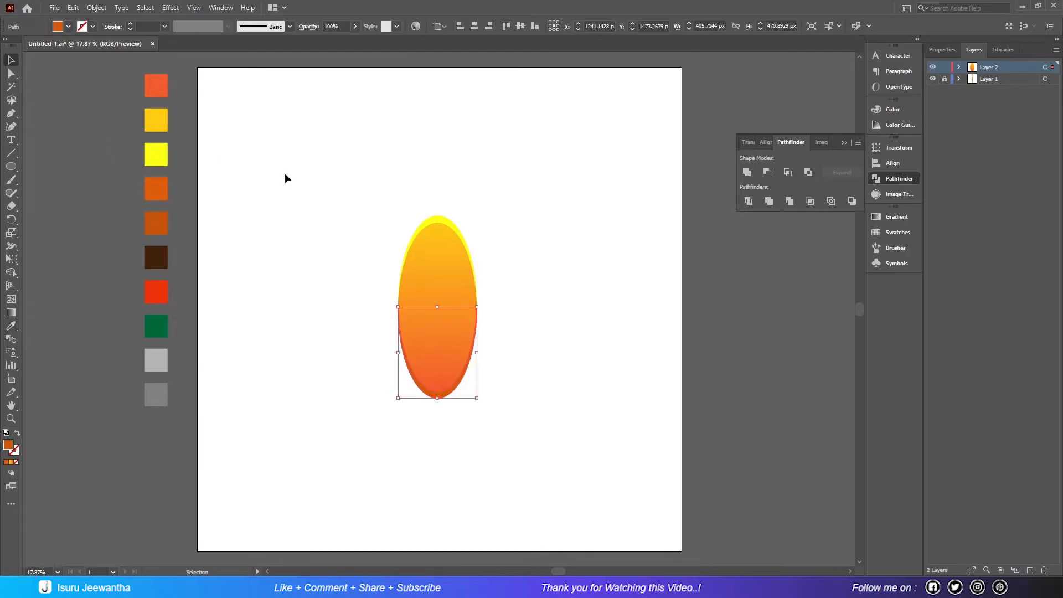
pyautogui.click(376, 318)
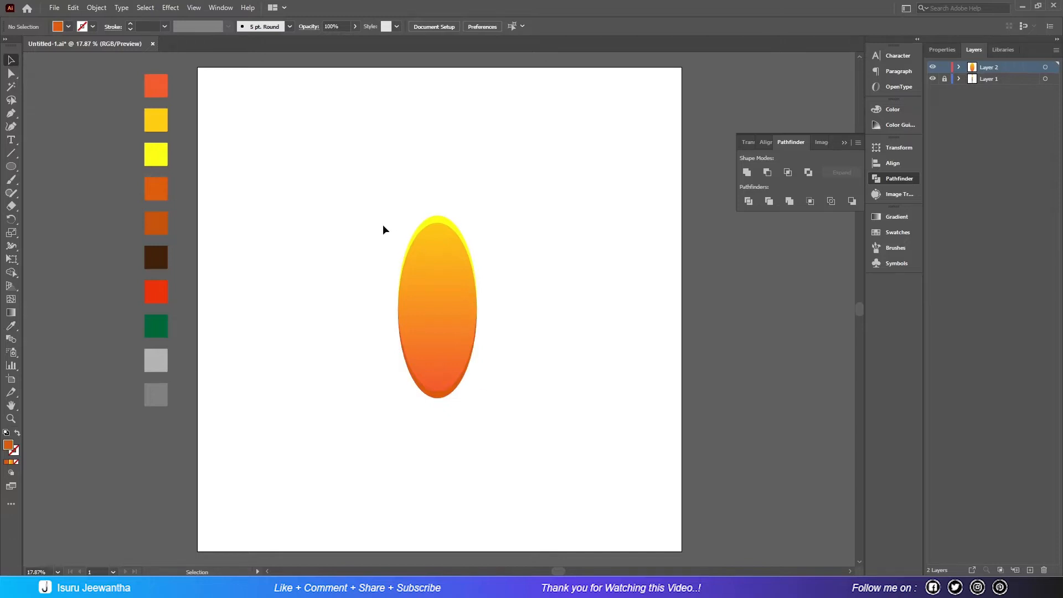
# Group the ellipse body with its yellow and dark orange crescents.
pyautogui.moveTo(384, 225); pyautogui.dragTo(482, 348)
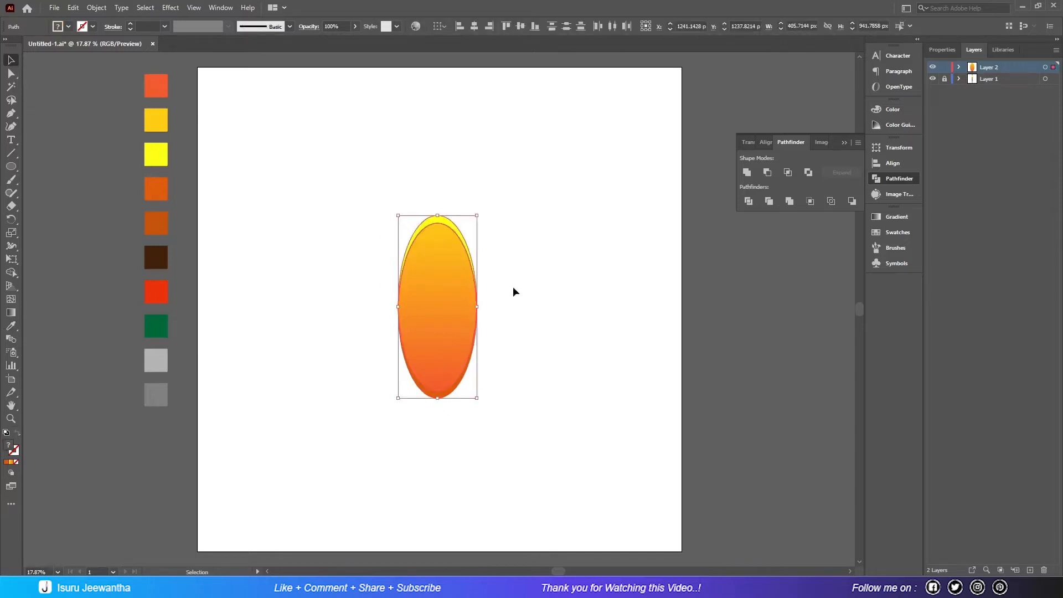
pyautogui.rightClick(428, 283)
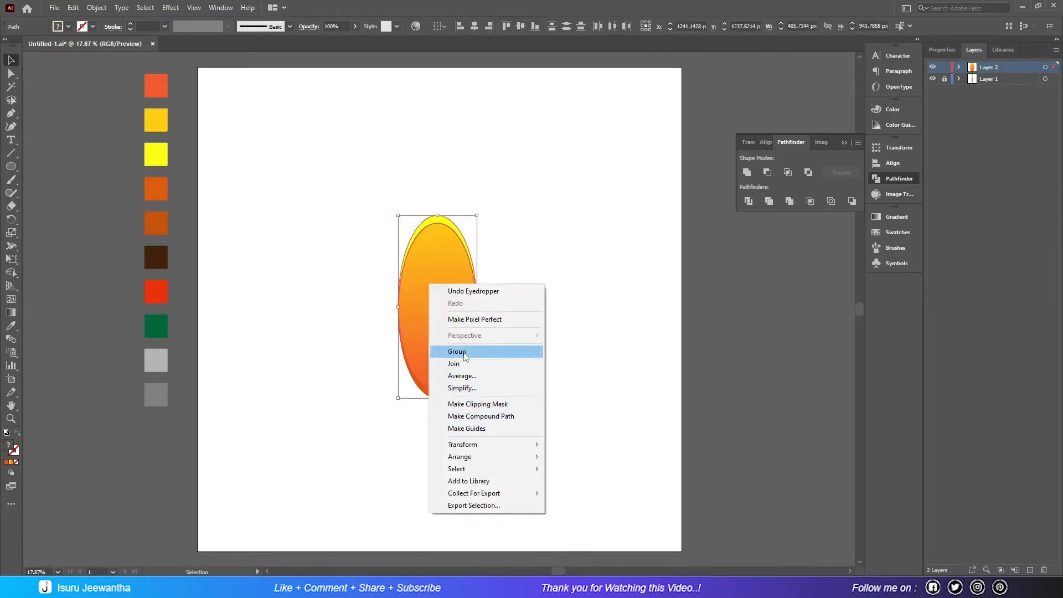
pyautogui.click(459, 351)
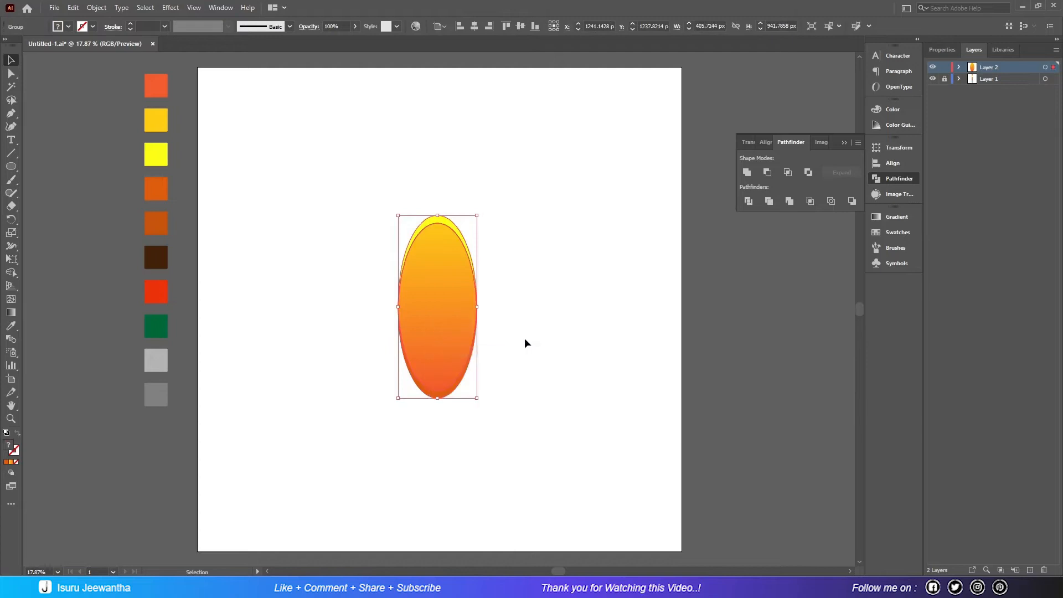
# Copy the grouped pumpkin segment and paste four copies of it.
pyautogui.click(74, 8)
pyautogui.click(97, 67)
pyautogui.click(73, 8)
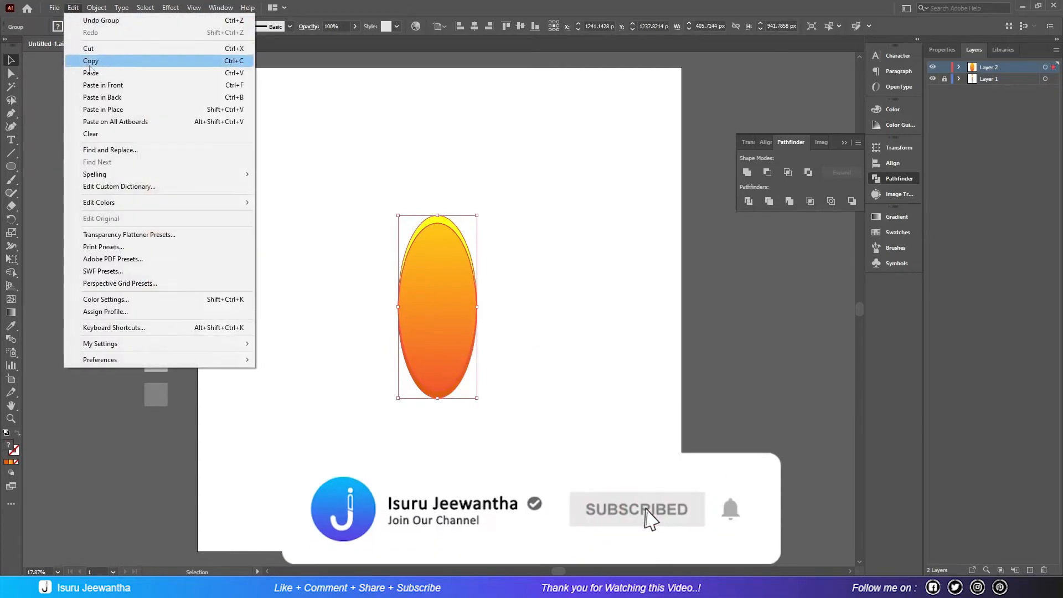
pyautogui.click(89, 72)
pyautogui.click(74, 8)
pyautogui.click(85, 74)
pyautogui.click(74, 8)
pyautogui.click(89, 74)
pyautogui.click(73, 8)
pyautogui.click(87, 73)
# Spread the copies apart and place two of them level with each other, overlapping either side of the central segment.
pyautogui.moveTo(436, 294); pyautogui.dragTo(627, 295)
pyautogui.moveTo(397, 298); pyautogui.dragTo(220, 277)
pyautogui.press('a')
pyautogui.hotkey('ctrl', '+')
pyautogui.press('v')
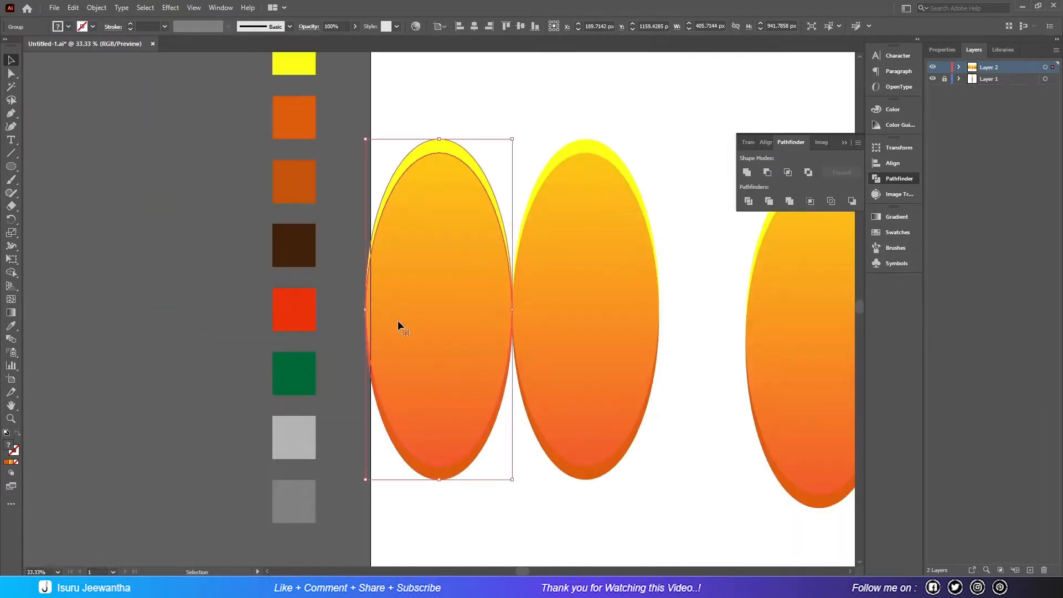
pyautogui.hscroll(10, 398, 325)
pyautogui.moveTo(251, 309); pyautogui.dragTo(394, 328)
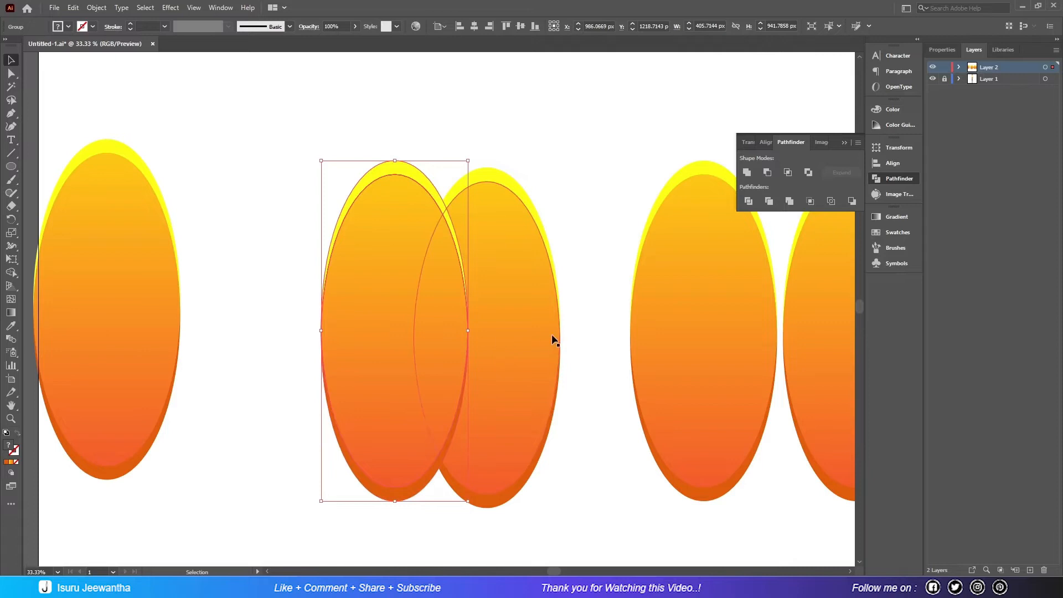
pyautogui.moveTo(657, 395); pyautogui.dragTo(534, 394)
pyautogui.keyDown('shift'); pyautogui.click(398, 366); pyautogui.keyUp('shift')
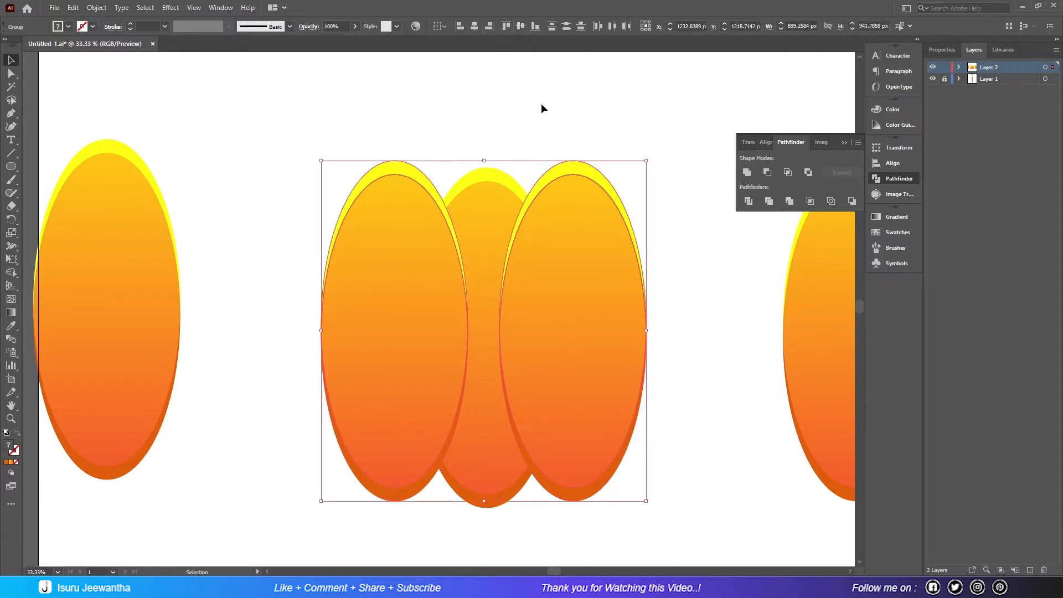
# Send the two segments beside the central one to the back.
pyautogui.rightClick(590, 291)
pyautogui.moveTo(637, 415)
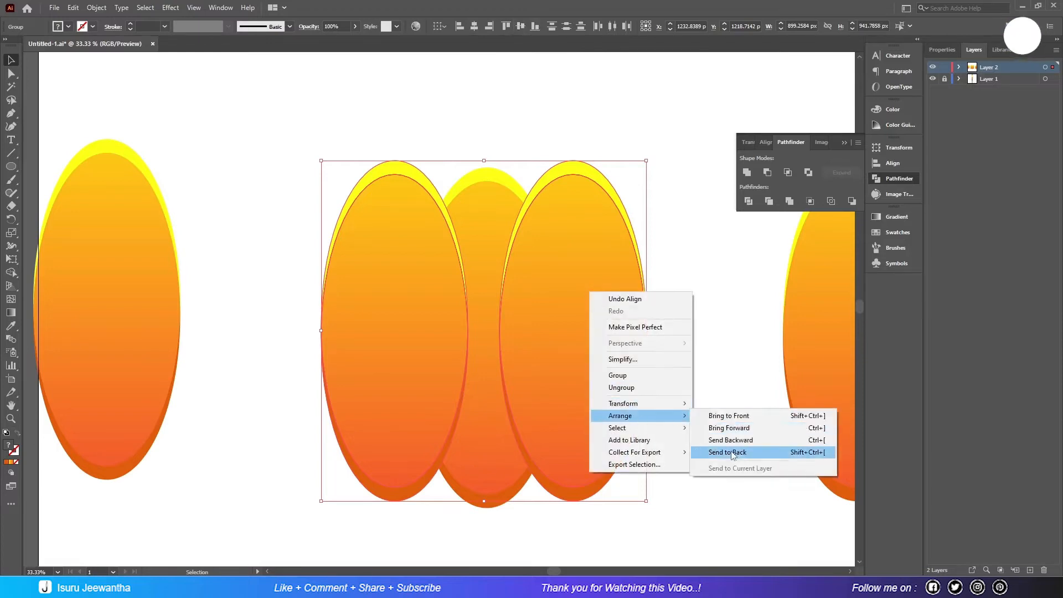
pyautogui.click(730, 451)
pyautogui.click(705, 262)
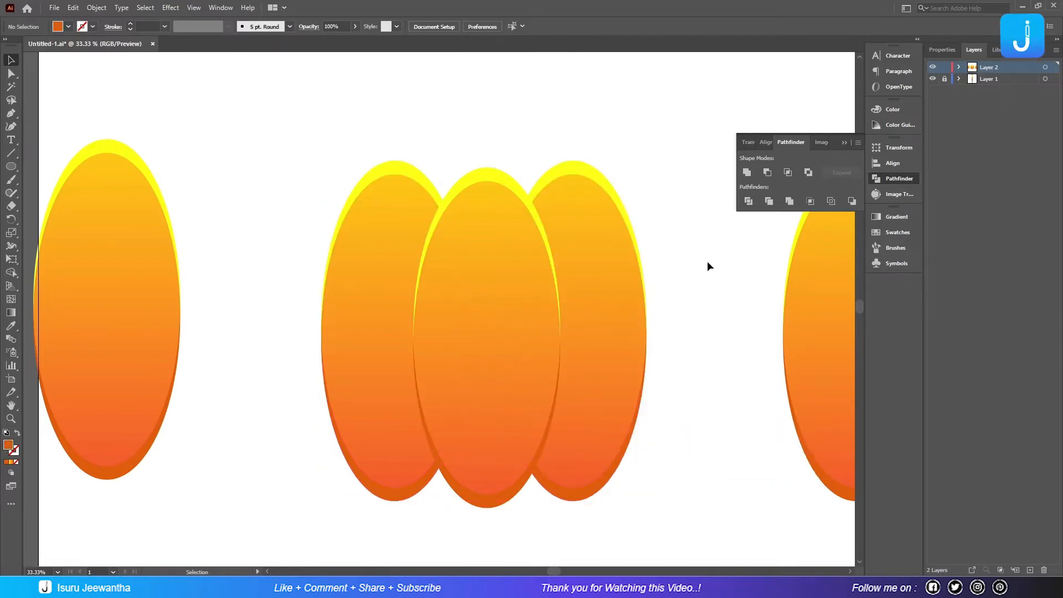
# Move the two remaining copies inward to form the outermost segments, overlapping the inner pair.
pyautogui.click(899, 181)
pyautogui.moveTo(121, 239); pyautogui.dragTo(342, 262)
pyautogui.hscroll(3, 641, 299)
pyautogui.moveTo(723, 318); pyautogui.dragTo(514, 317)
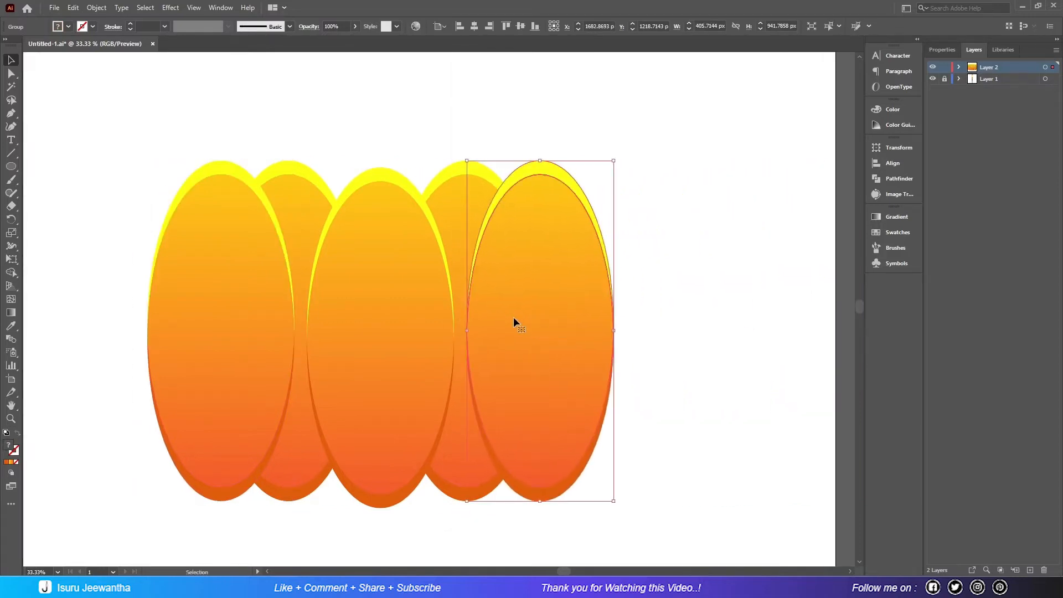
# Send both outermost segments to the back, behind the inner pair.
pyautogui.keyDown('shift'); pyautogui.click(242, 285); pyautogui.keyUp('shift')
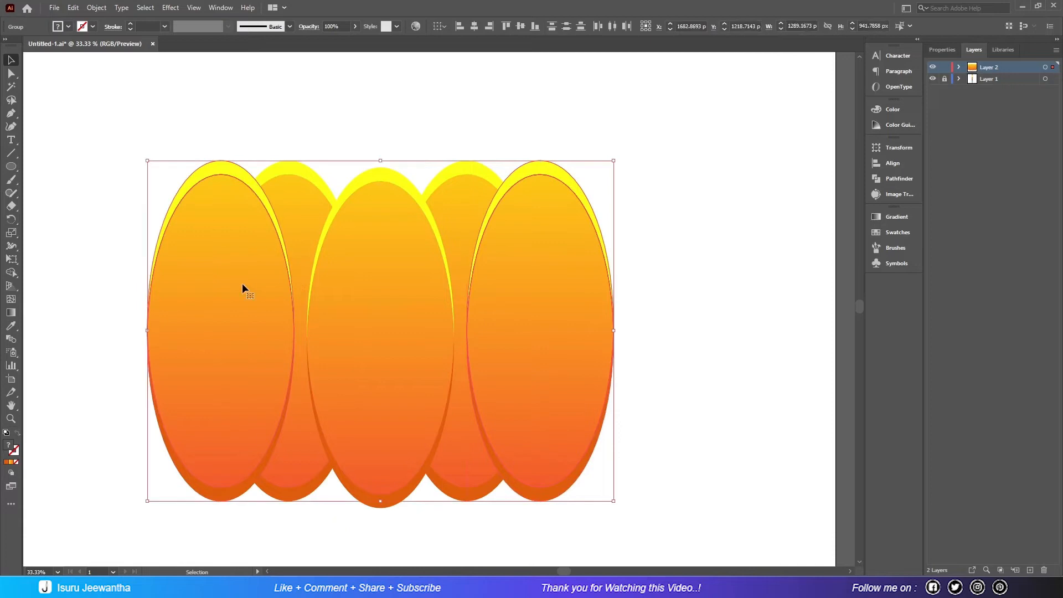
pyautogui.rightClick(519, 294)
pyautogui.moveTo(563, 423)
pyautogui.click(673, 458)
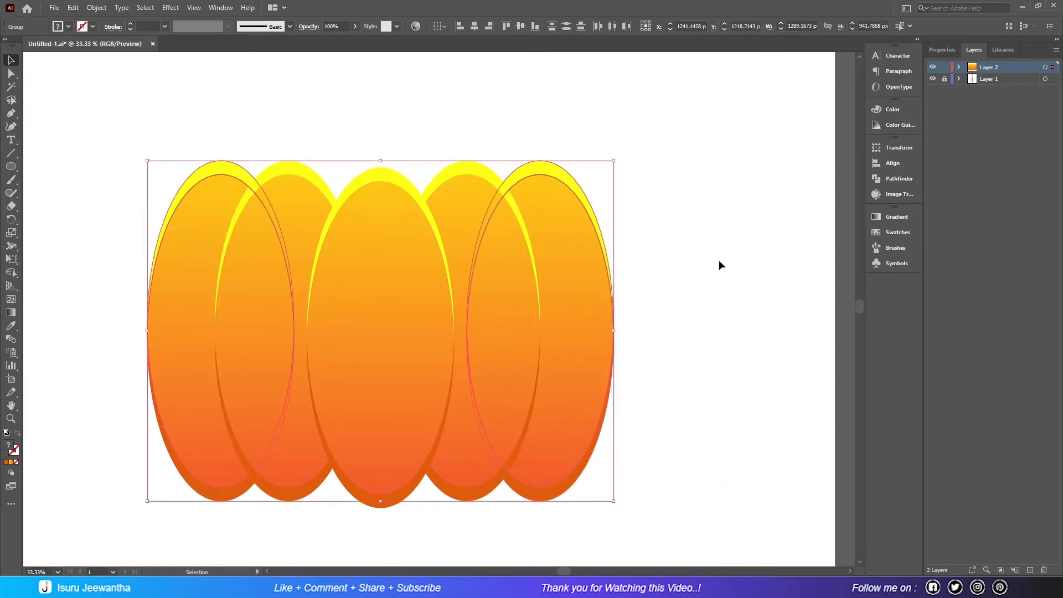
pyautogui.click(716, 253)
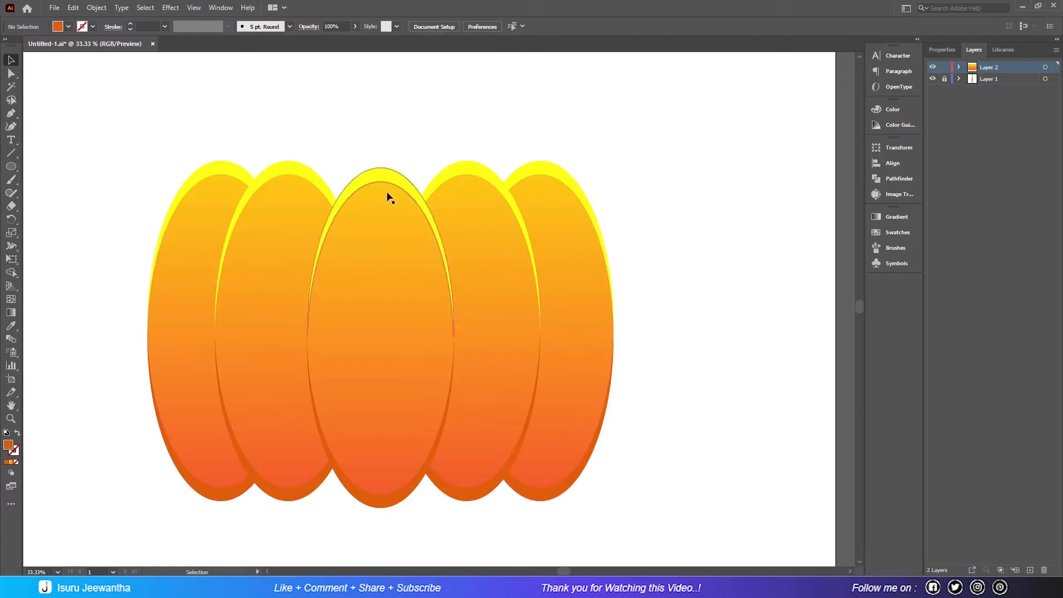
# Scale the inner pair of side segments down slightly from their upper edge.
pyautogui.click(241, 267)
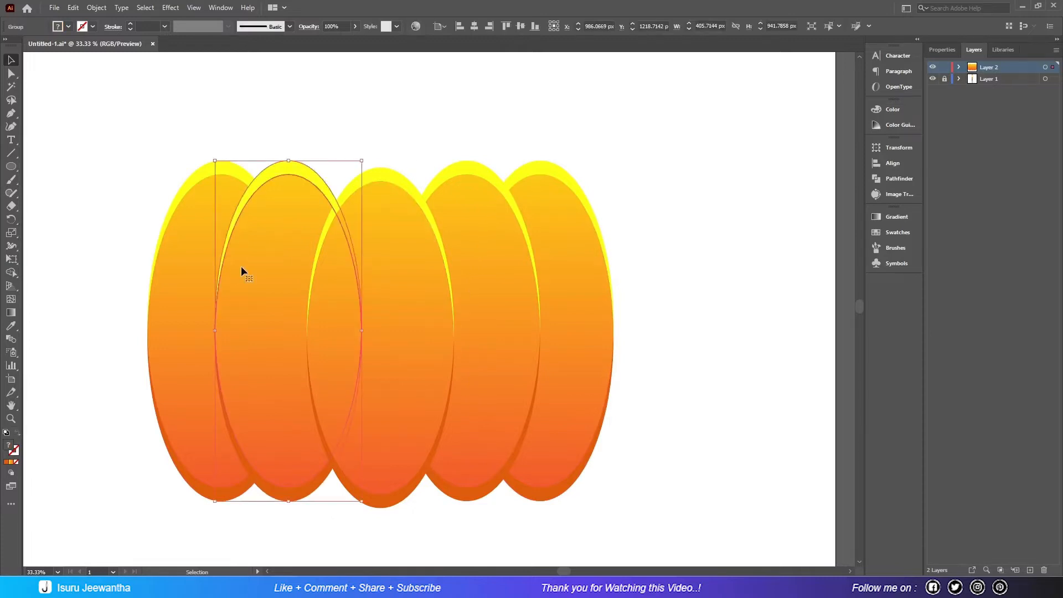
pyautogui.keyDown('shift'); pyautogui.click(485, 281); pyautogui.keyUp('shift')
pyautogui.moveTo(379, 160); pyautogui.dragTo(376, 174)
# Scale the outermost pair of segments down slightly to the same height as the inner pair.
pyautogui.click(543, 211)
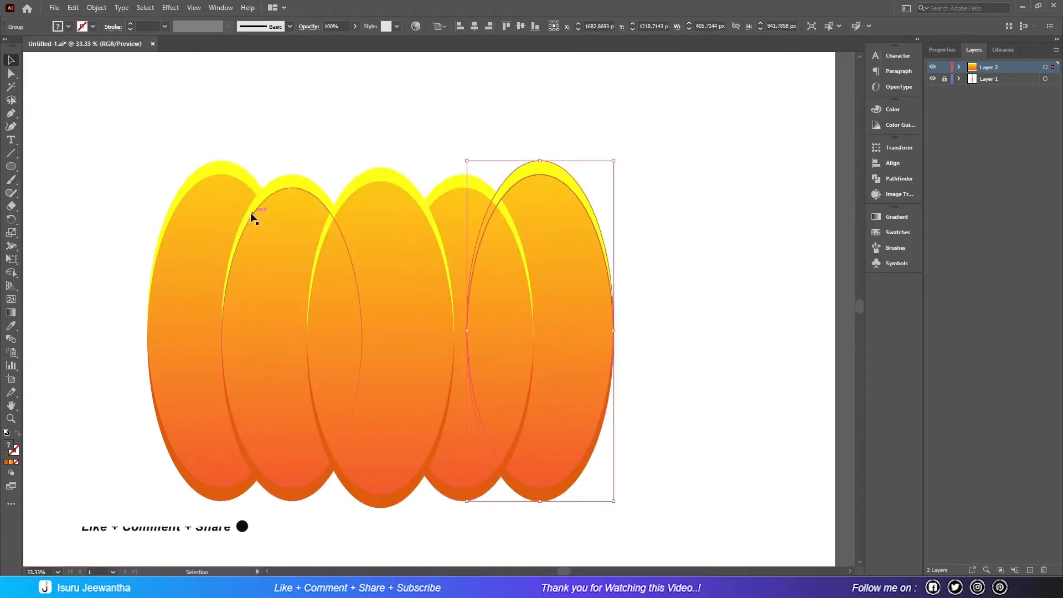
pyautogui.keyDown('shift'); pyautogui.click(209, 215); pyautogui.keyUp('shift')
pyautogui.moveTo(381, 161); pyautogui.dragTo(381, 175)
pyautogui.click(649, 225)
# Align all five pumpkin segments by their top edges.
pyautogui.moveTo(154, 276); pyautogui.dragTo(787, 337)
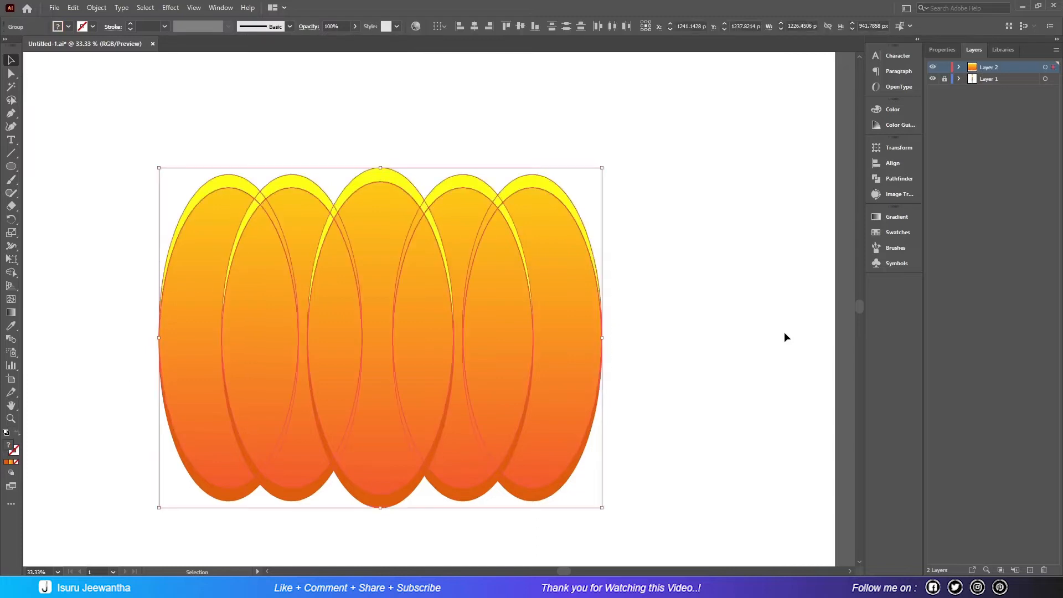
pyautogui.click(506, 28)
pyautogui.click(691, 398)
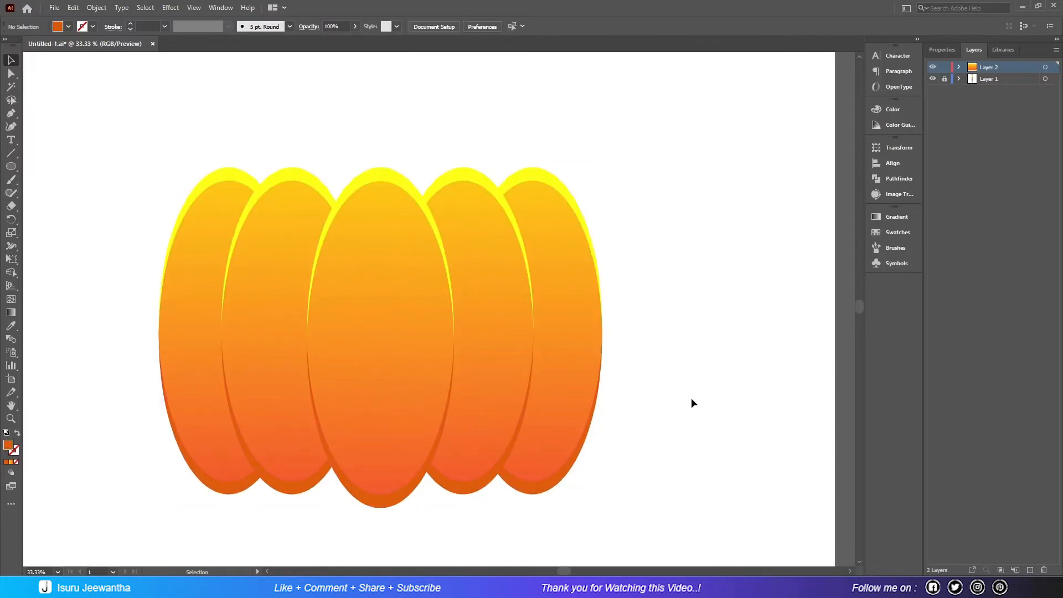
pyautogui.hscroll(-3, 654, 367)
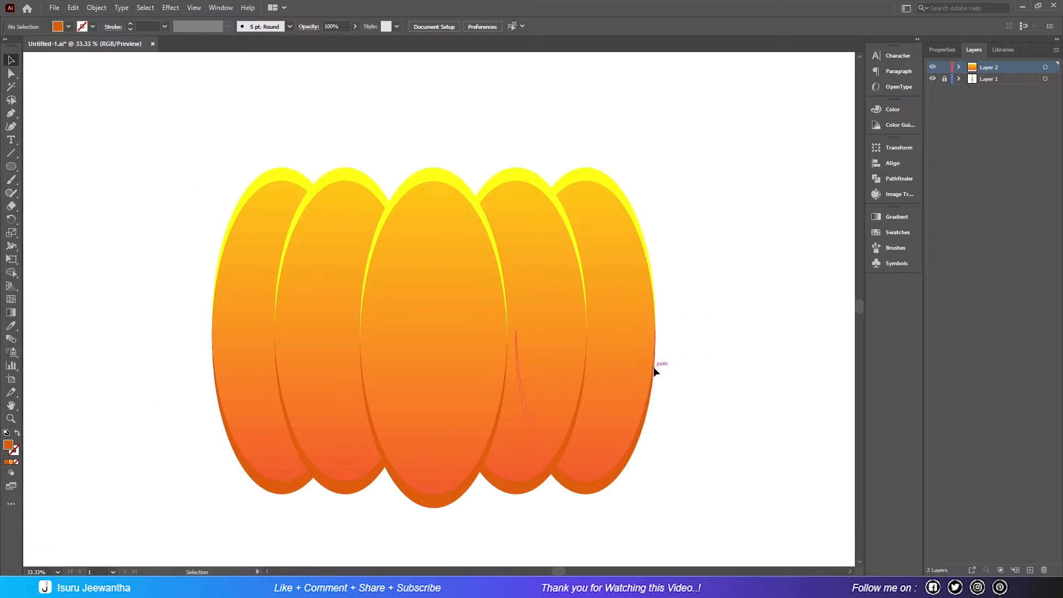
# Shorten the outermost pair of segments slightly from their lower edge and save the document.
pyautogui.click(629, 321)
pyautogui.keyDown('shift'); pyautogui.click(240, 297); pyautogui.keyUp('shift')
pyautogui.moveTo(434, 492); pyautogui.dragTo(431, 477)
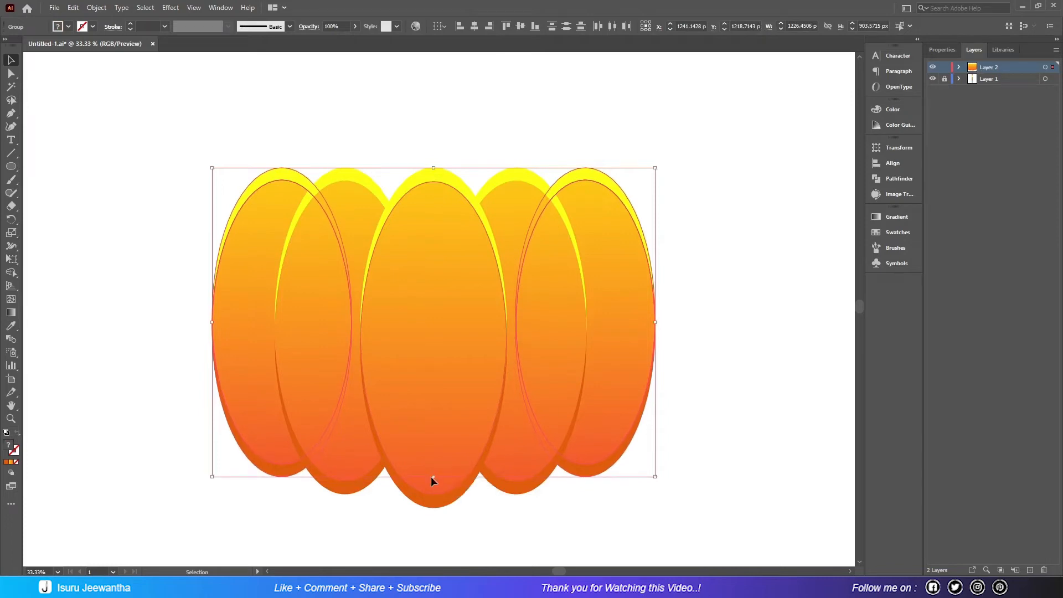
pyautogui.click(748, 374)
pyautogui.press('a')
pyautogui.hotkey('ctrl', 's')
# Move the inner and outermost side segments closer to the central segment on both sides to narrow the pumpkin.
pyautogui.hotkey('ctrl', '-')
pyautogui.hotkey('ctrl', '-')
pyautogui.press('v')
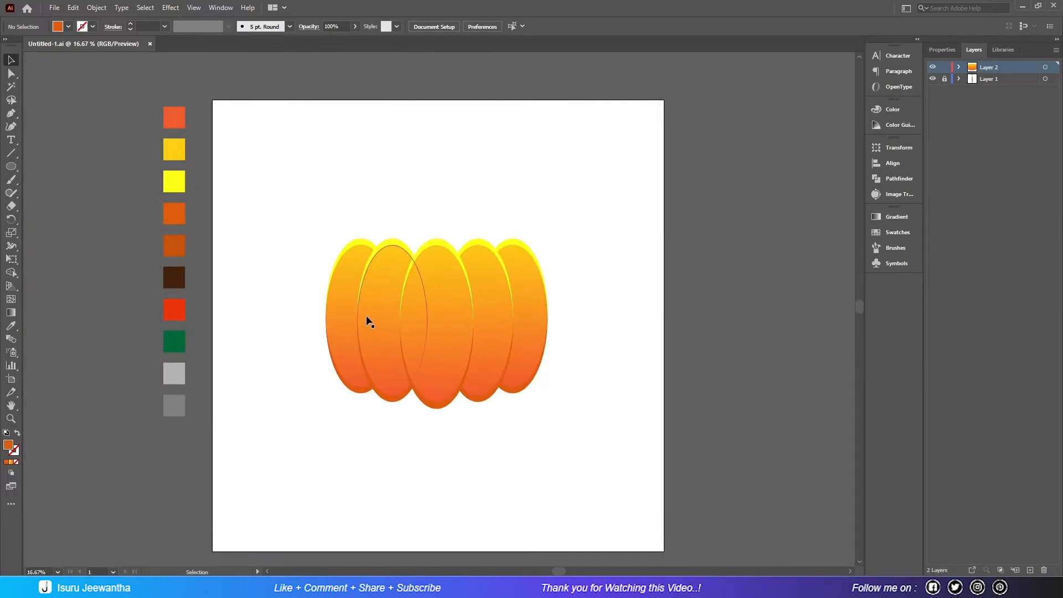
pyautogui.click(369, 319)
pyautogui.moveTo(369, 317)
pyautogui.mouseDown()
pyautogui.moveTo(384, 317)
pyautogui.moveTo(350, 311)
pyautogui.moveTo(363, 314)
pyautogui.moveTo(360, 304)
pyautogui.mouseUp()
pyautogui.moveTo(497, 312)
pyautogui.mouseDown()
pyautogui.moveTo(486, 311)
pyautogui.moveTo(524, 312)
pyautogui.moveTo(507, 314)
pyautogui.mouseUp()
pyautogui.click(643, 409)
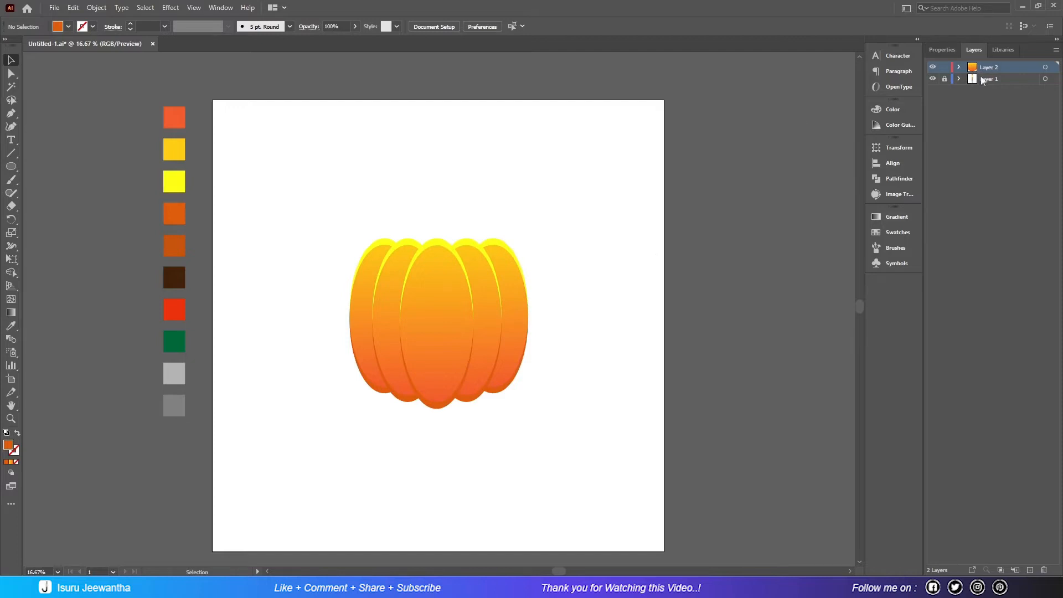
# On a new layer, draw small yellow circles low on the outermost segments: two on the left and one about 38 px wide on the right.
pyautogui.click(1031, 570)
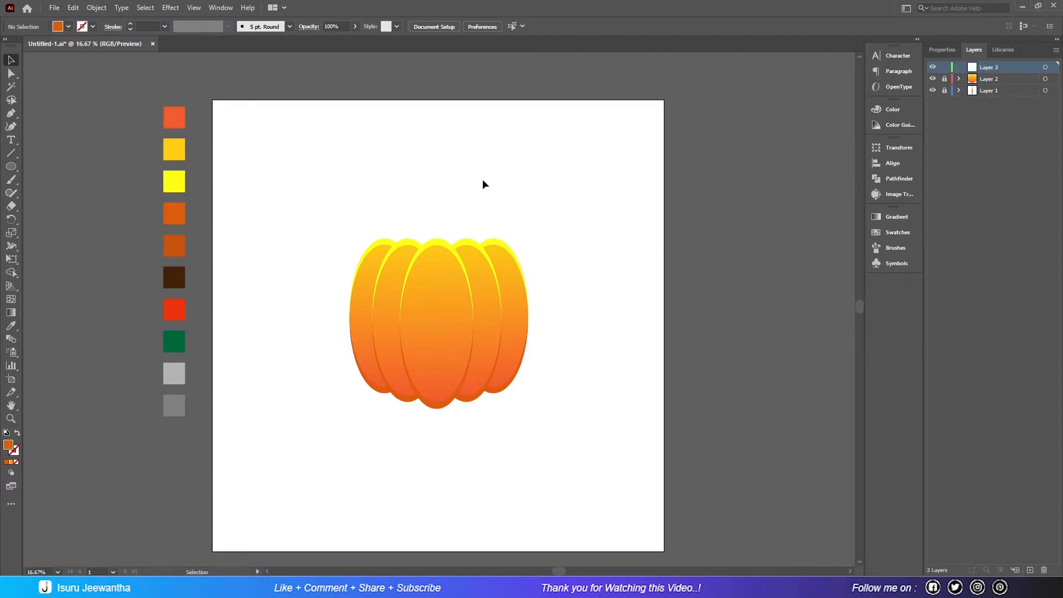
pyautogui.click(12, 325)
pyautogui.click(11, 166)
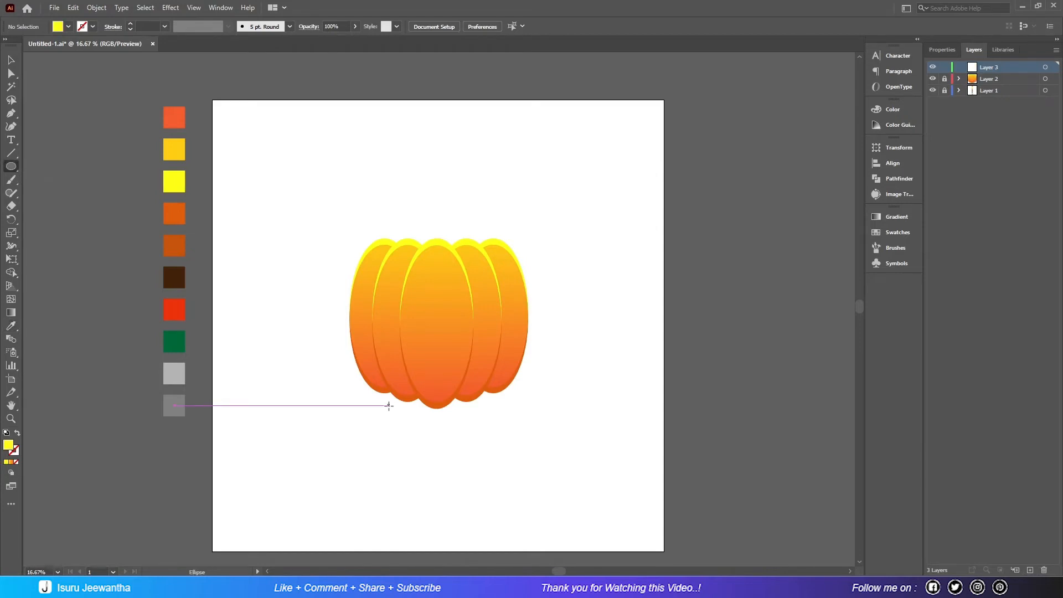
pyautogui.hotkey('ctrl', '+')
pyautogui.scroll(-3, 311, 329)
pyautogui.moveTo(282, 313); pyautogui.dragTo(306, 350)
pyautogui.moveTo(577, 317); pyautogui.dragTo(591, 333)
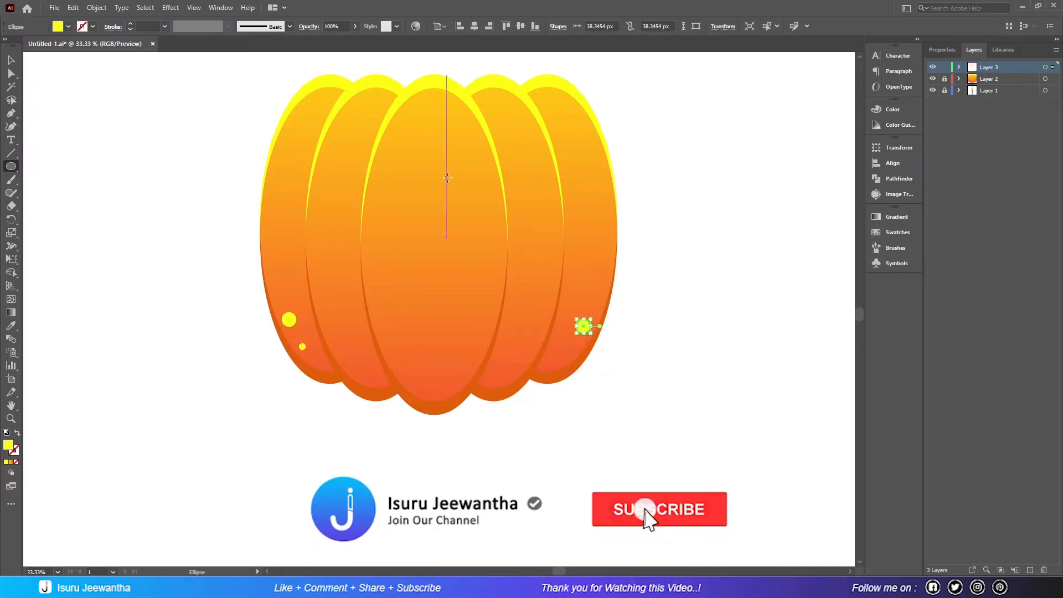
pyautogui.scroll(3, 448, 178)
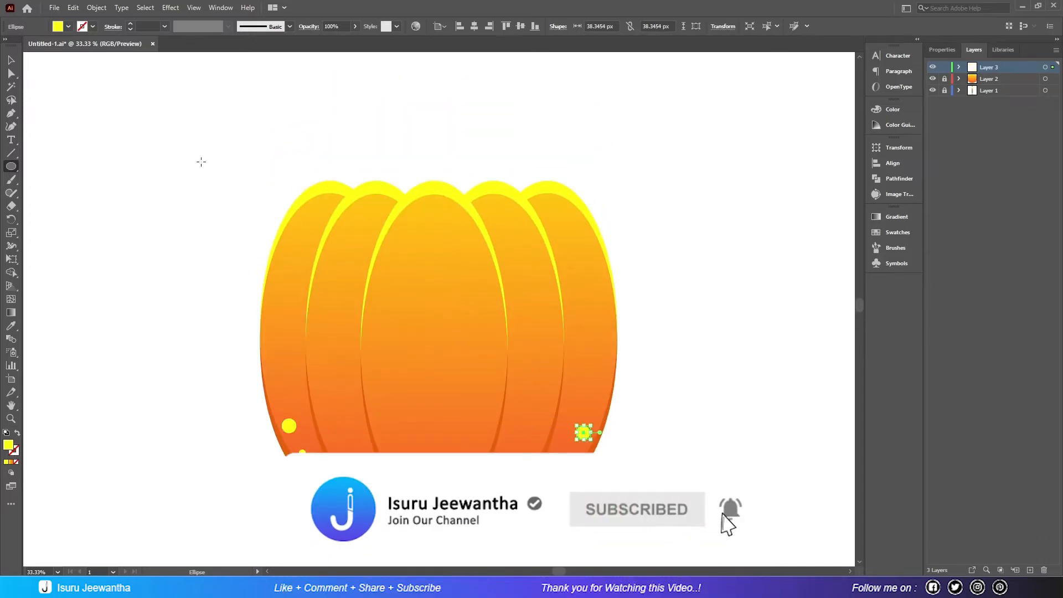
# Draw small dark orange circles near the tops of the inner left, central and inner right segments, sampling the colour from the palette.
pyautogui.hotkey('ctrl', '0')
pyautogui.click(10, 326)
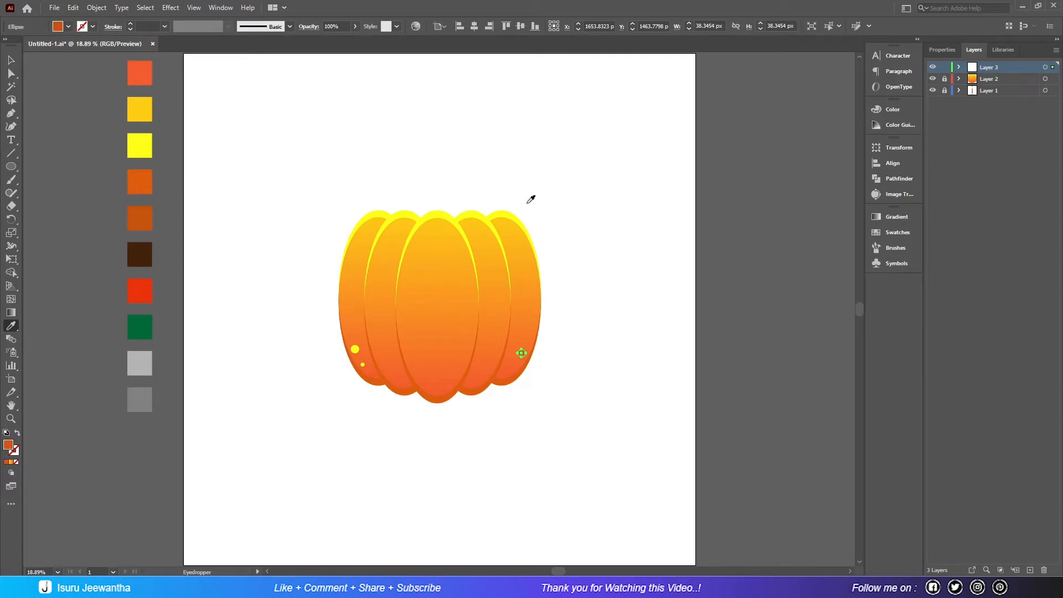
pyautogui.click(11, 166)
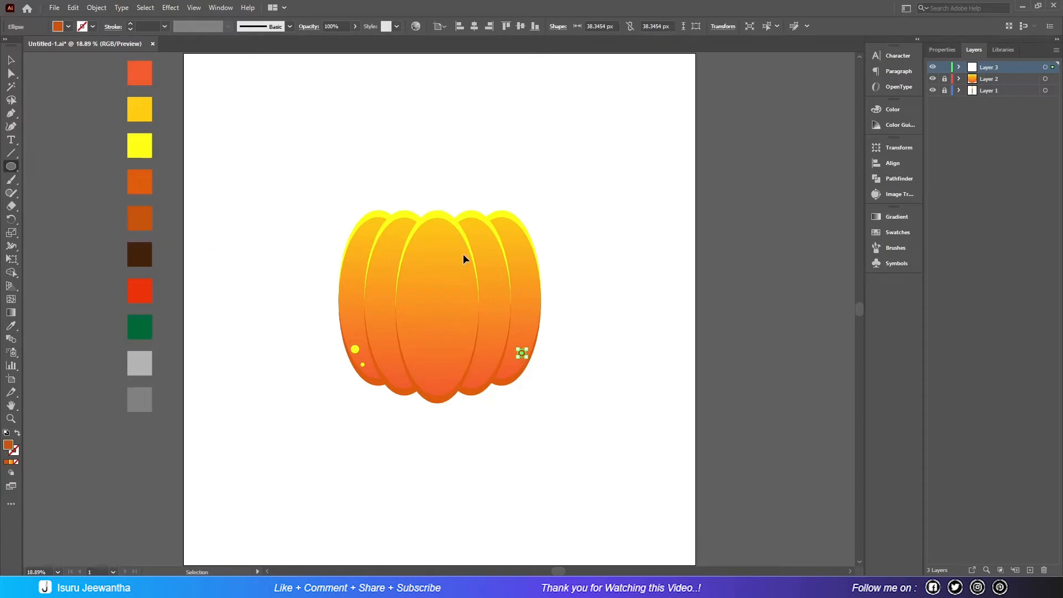
pyautogui.hotkey('ctrl', '=')
pyautogui.hotkey('ctrl', '=')
pyautogui.hotkey('ctrl', '=')
pyautogui.hscroll(-5, 464, 255)
pyautogui.scroll(3, 463, 254)
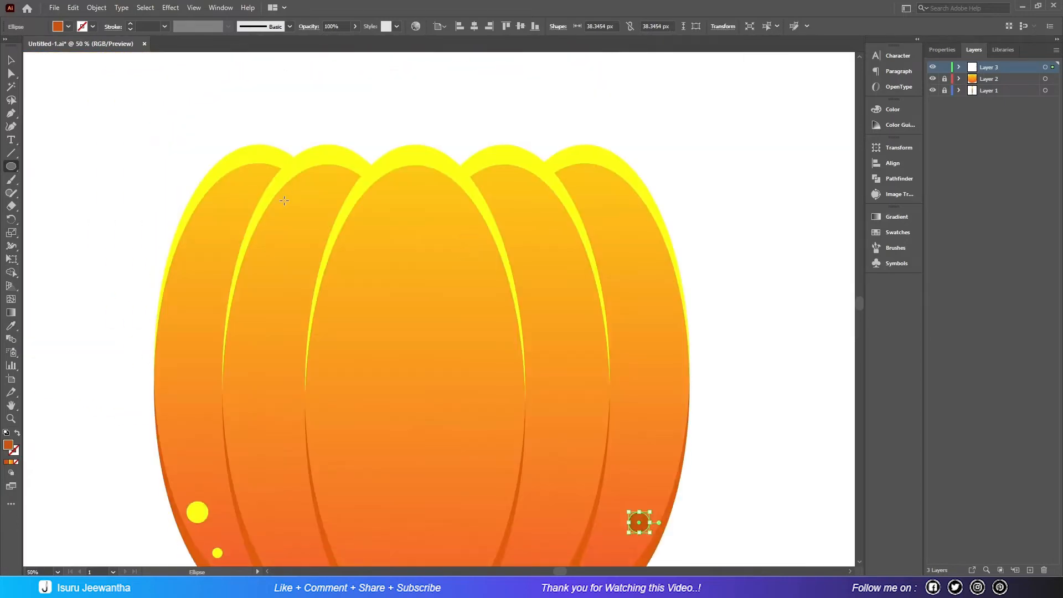
pyautogui.moveTo(281, 199); pyautogui.dragTo(303, 221)
pyautogui.moveTo(315, 179); pyautogui.dragTo(394, 195)
pyautogui.moveTo(517, 183); pyautogui.dragTo(538, 203)
pyautogui.click(8, 65)
pyautogui.click(249, 246)
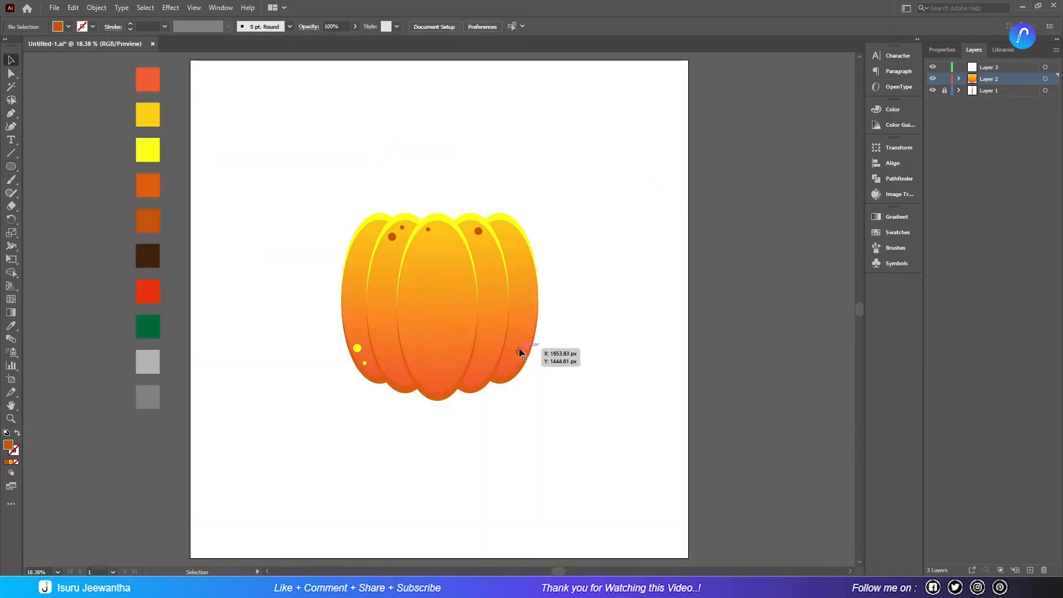
# Recolour the small circle low on the right outermost segment yellow.
pyautogui.click(520, 351)
pyautogui.click(11, 327)
pyautogui.hotkey('ctrl', 'shift', 'a')
# Draw a circle about 177 px wide above the pumpkin and fill it with a linear gradient at -45°.
pyautogui.press('l')
pyautogui.moveTo(293, 114); pyautogui.dragTo(330, 150)
pyautogui.click(68, 26)
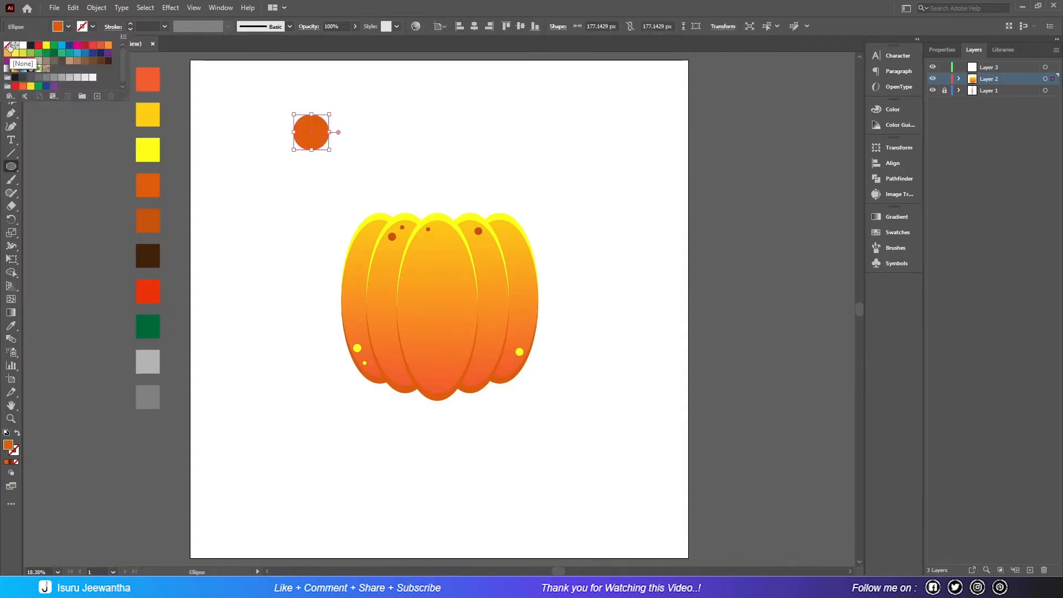
pyautogui.click(8, 45)
pyautogui.click(7, 68)
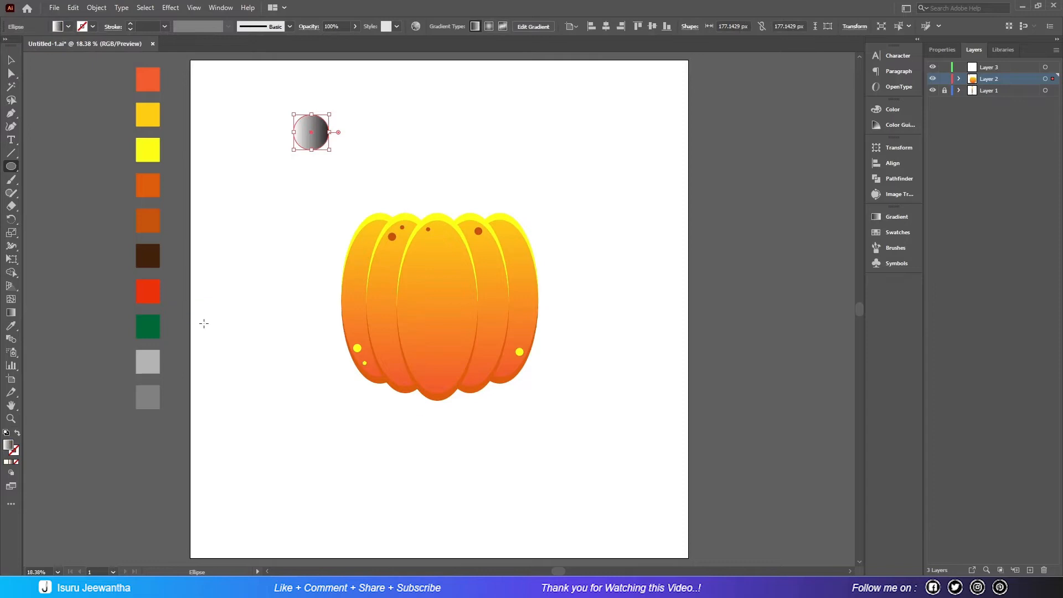
pyautogui.click(875, 217)
pyautogui.click(818, 273)
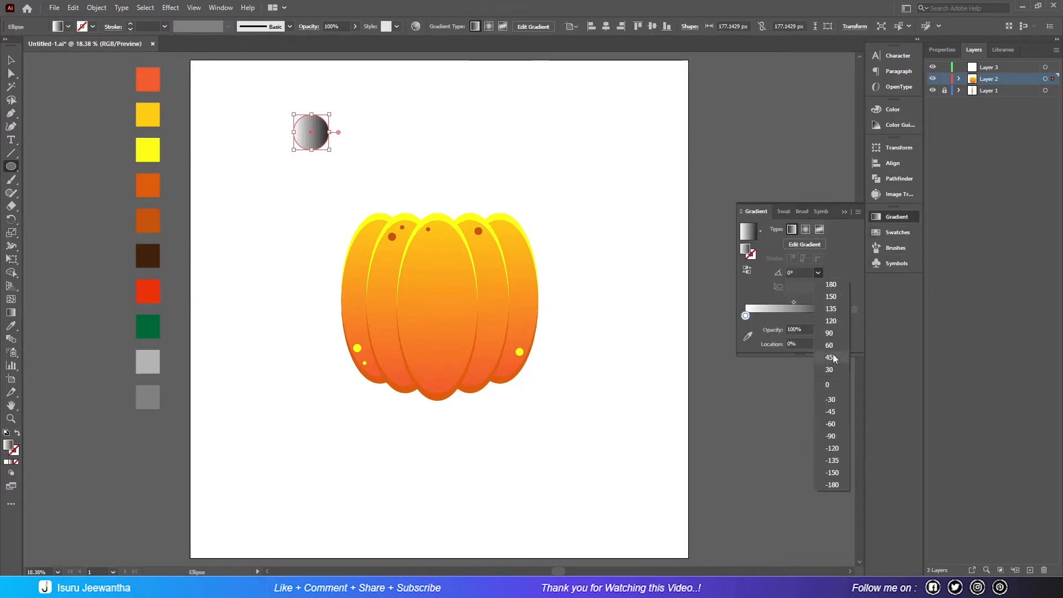
pyautogui.click(837, 410)
# Set the circle's gradient stops to the palette's dark brown and red, with the midpoint at about 59.5%.
pyautogui.click(748, 324)
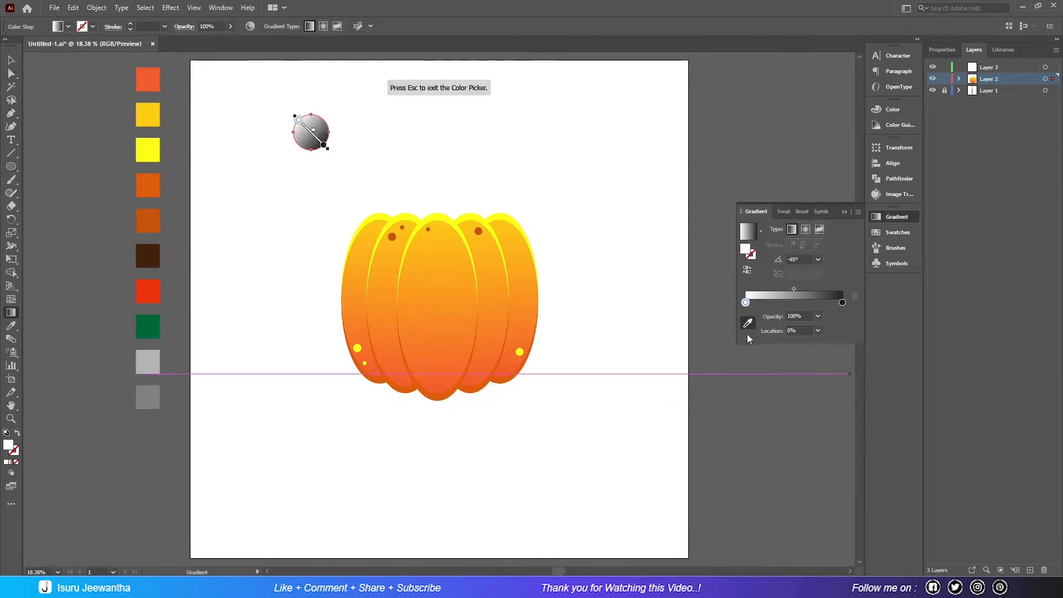
pyautogui.click(149, 252)
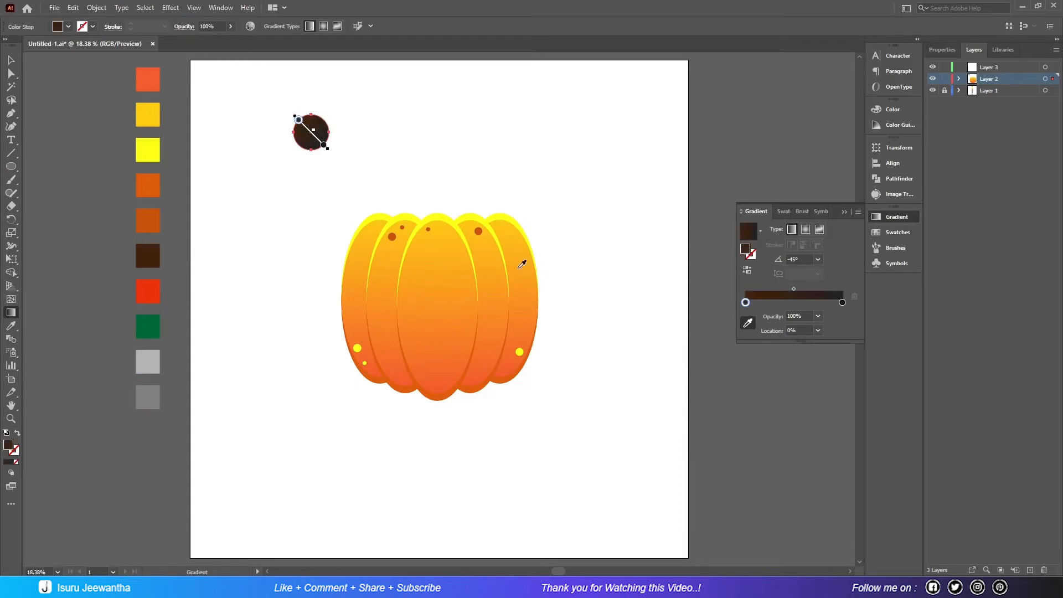
pyautogui.click(842, 303)
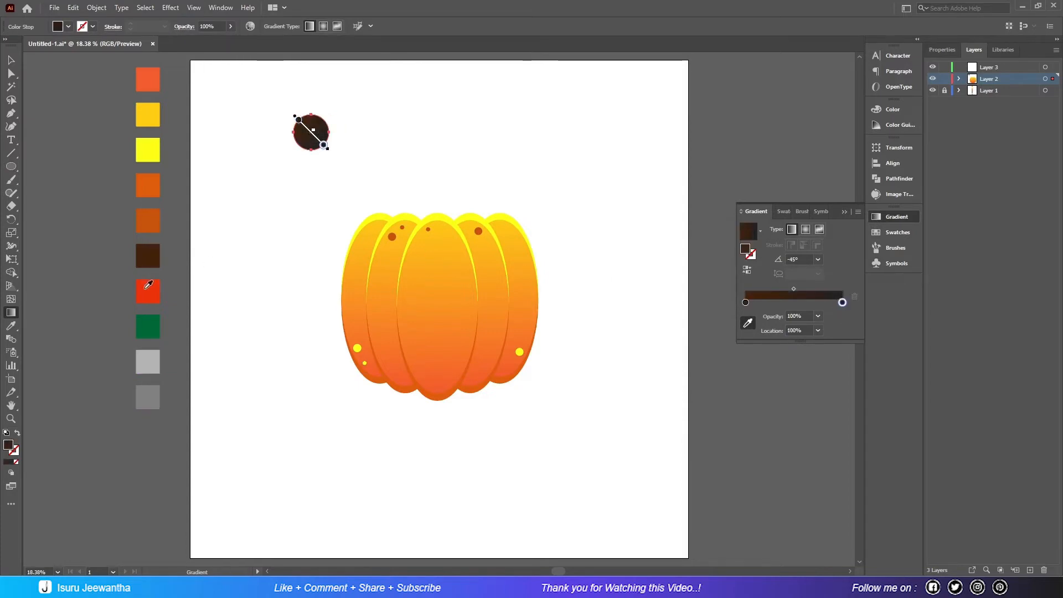
pyautogui.click(149, 285)
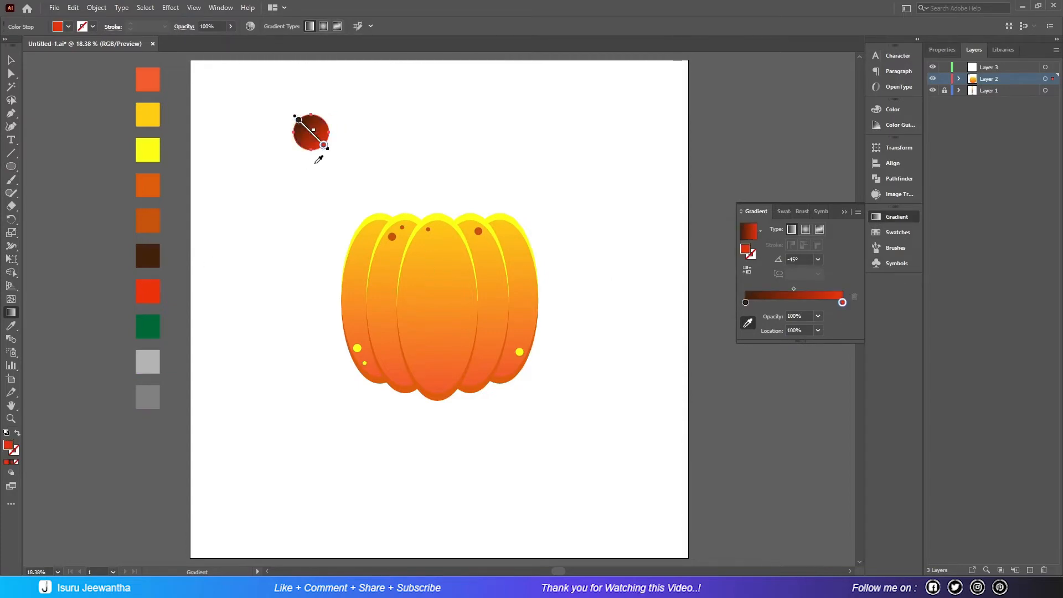
pyautogui.moveTo(795, 288); pyautogui.dragTo(803, 289)
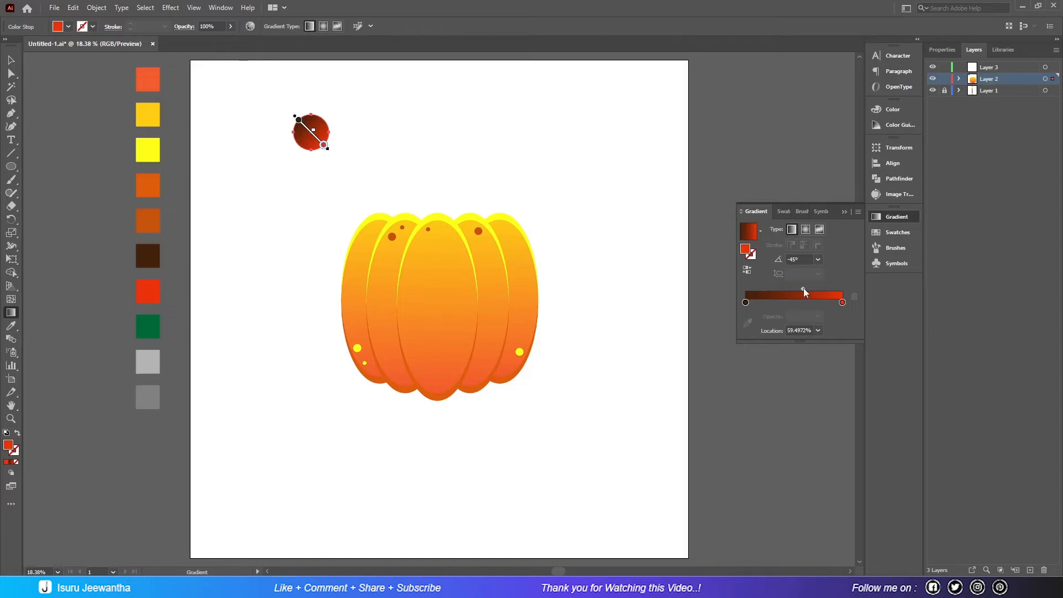
# Duplicate the gradient circle in place and shift the copy slightly up and left.
pyautogui.click(10, 60)
pyautogui.click(73, 7)
pyautogui.click(89, 61)
pyautogui.click(74, 8)
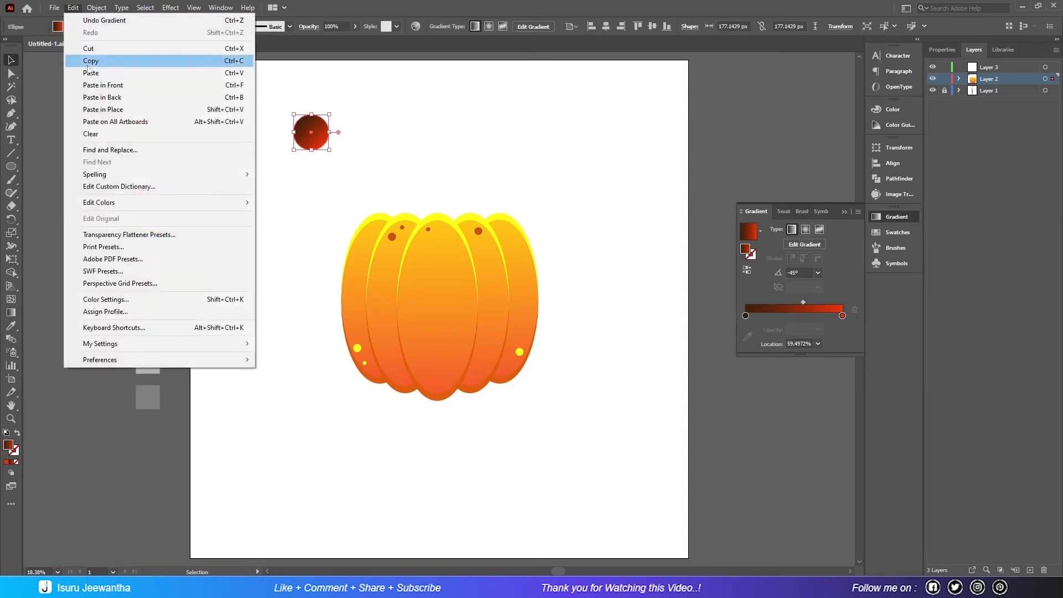
pyautogui.click(103, 109)
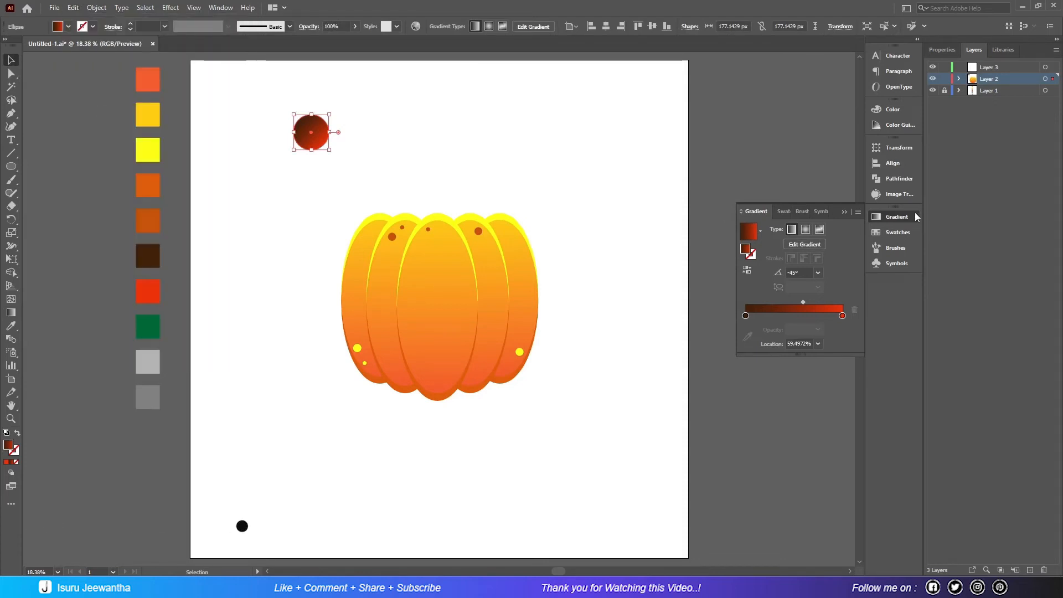
pyautogui.click(271, 109)
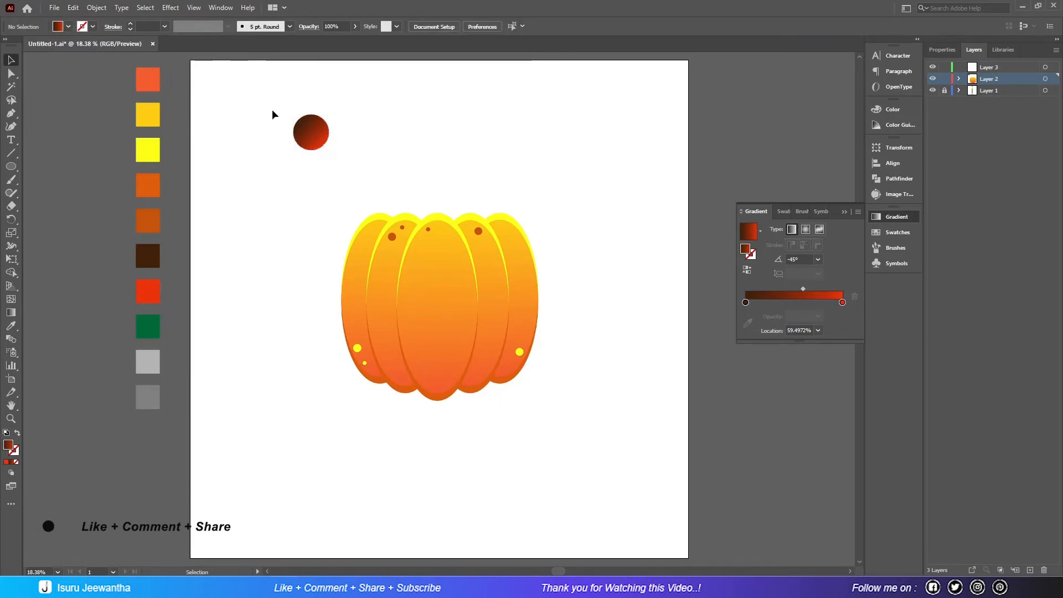
pyautogui.click(317, 126)
pyautogui.hotkey('shift', 'Up')
pyautogui.hotkey('shift', 'Up')
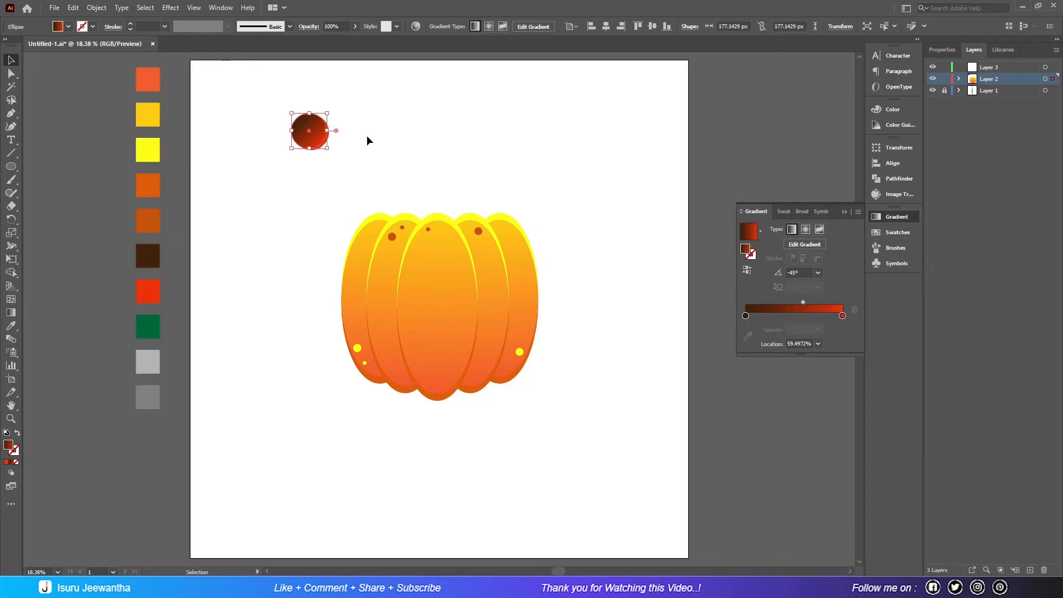
# Trim the two overlapping gradient circles with Pathfinder and ungroup the resulting pieces.
pyautogui.moveTo(365, 127); pyautogui.dragTo(297, 160)
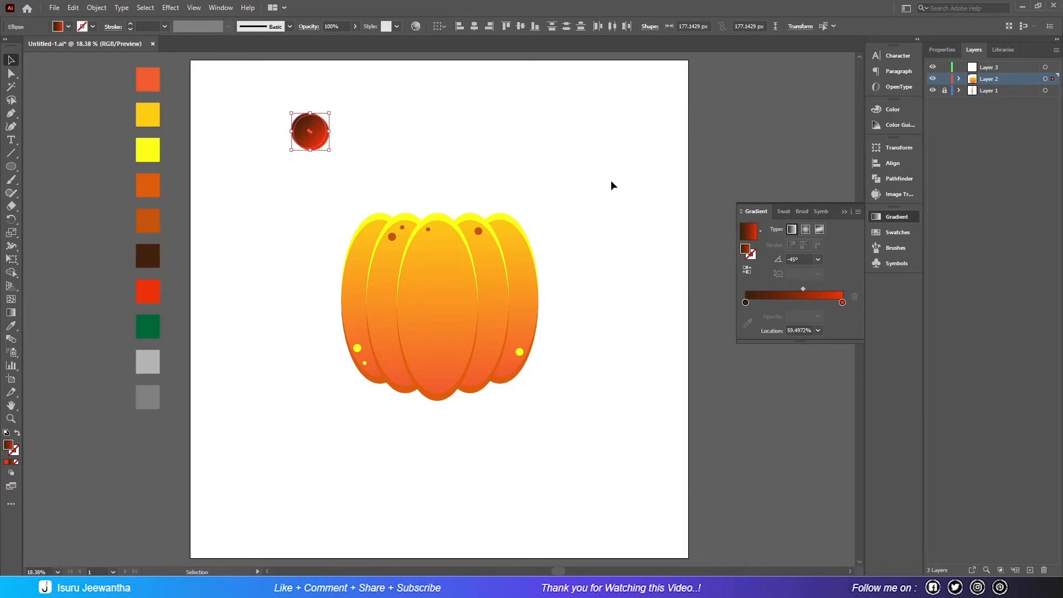
pyautogui.click(889, 180)
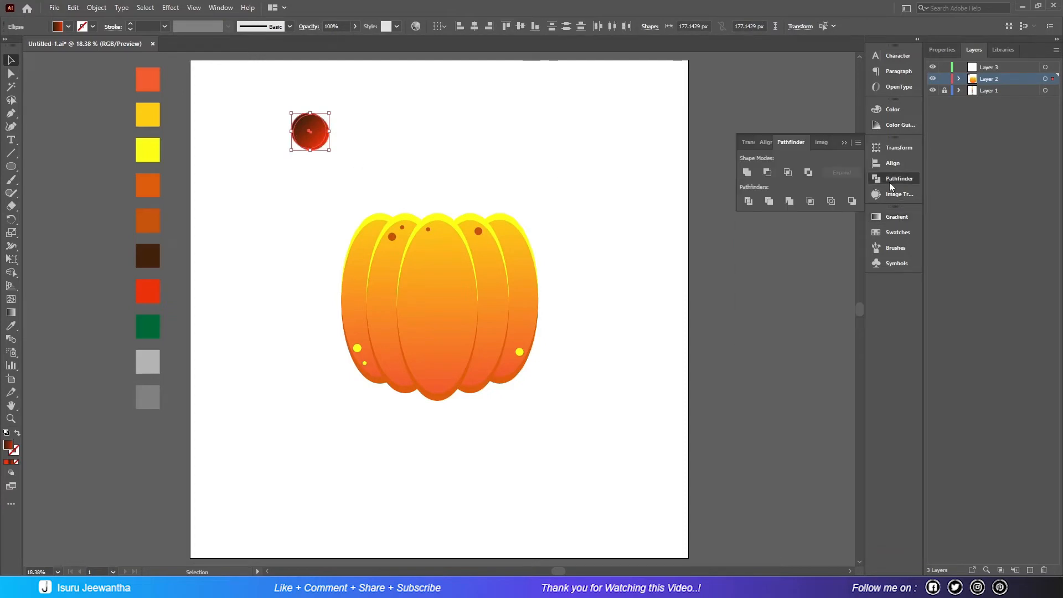
pyautogui.click(769, 202)
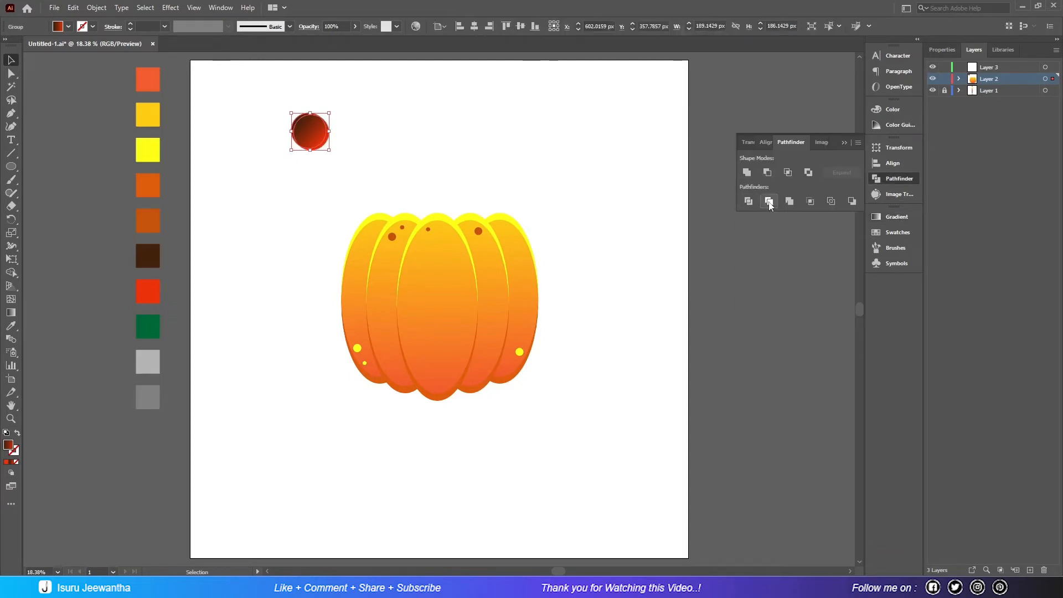
pyautogui.click(449, 109)
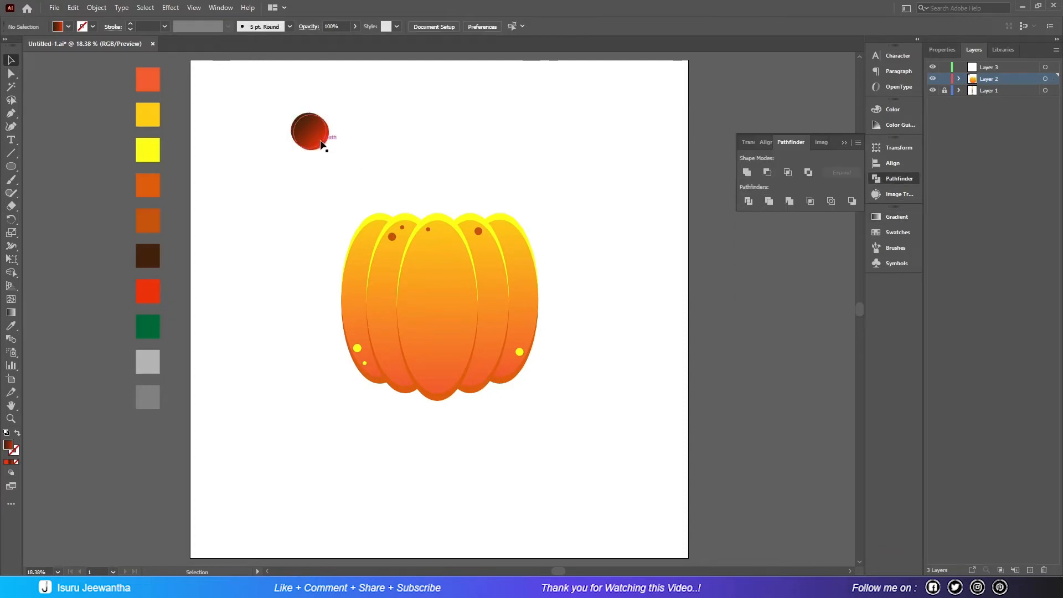
pyautogui.click(296, 129)
pyautogui.rightClick(302, 126)
pyautogui.click(333, 221)
# Fill the crescent piece of the trimmed circles with the palette's orange.
pyautogui.click(307, 126)
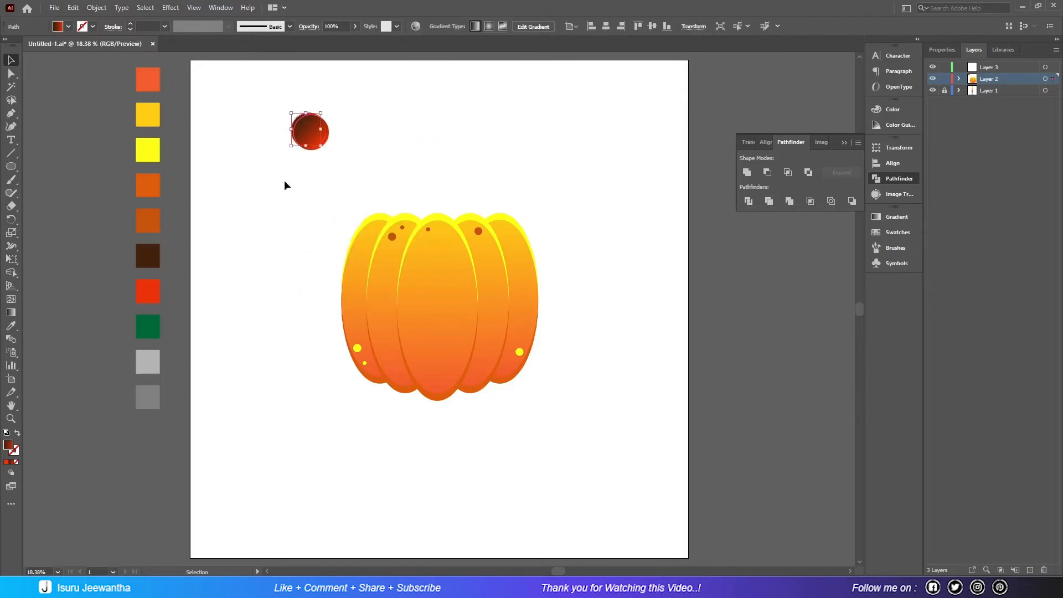
pyautogui.click(10, 328)
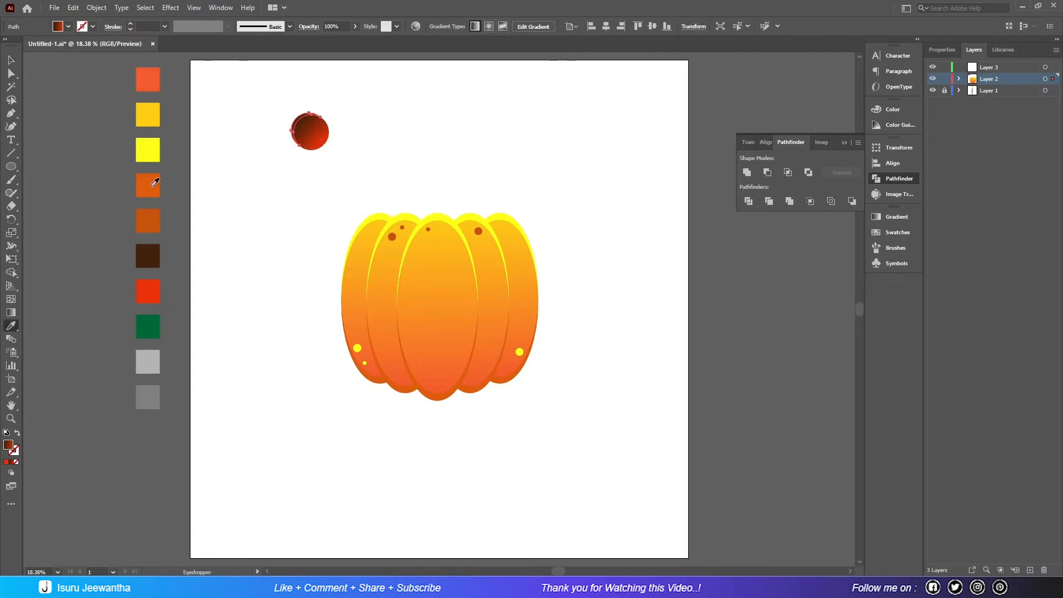
pyautogui.click(155, 182)
pyautogui.click(9, 62)
pyautogui.click(291, 237)
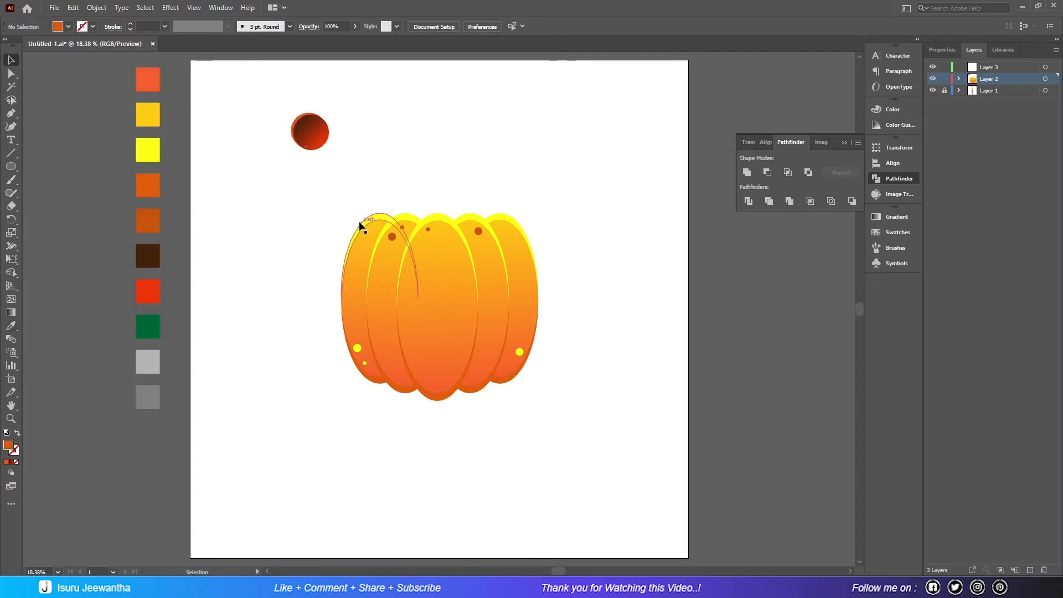
# Make a copy of the eye reflected across the vertical axis and place it to the right of the original.
pyautogui.moveTo(275, 113); pyautogui.dragTo(330, 151)
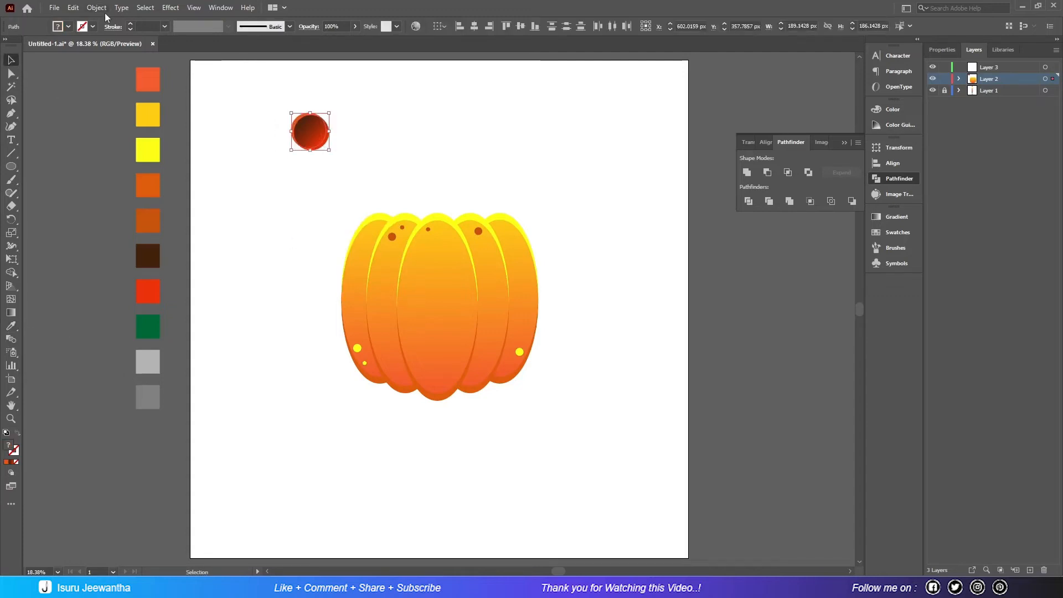
pyautogui.rightClick(310, 134)
pyautogui.moveTo(369, 308)
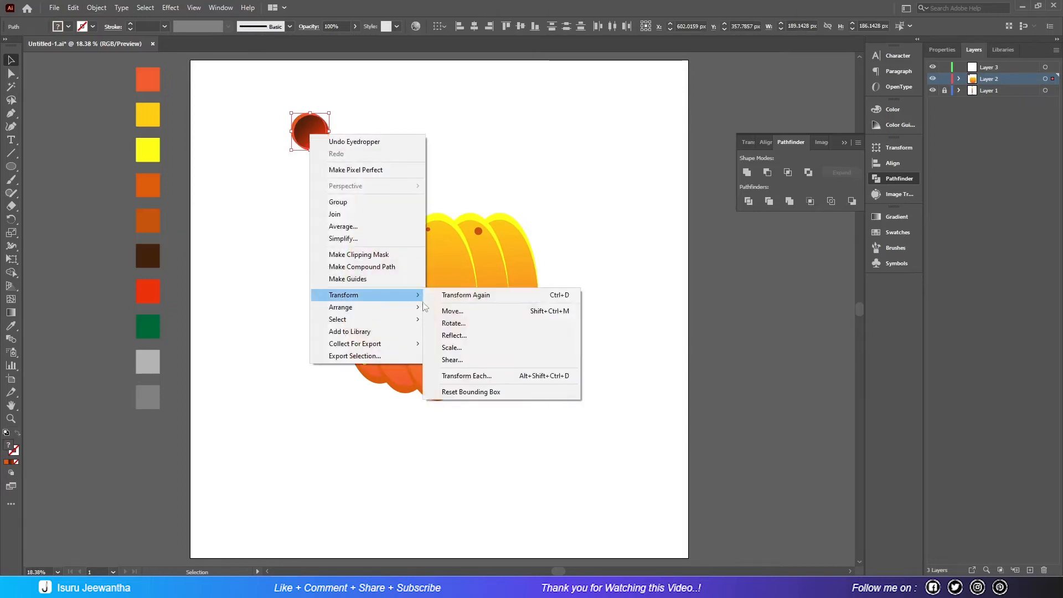
pyautogui.click(480, 334)
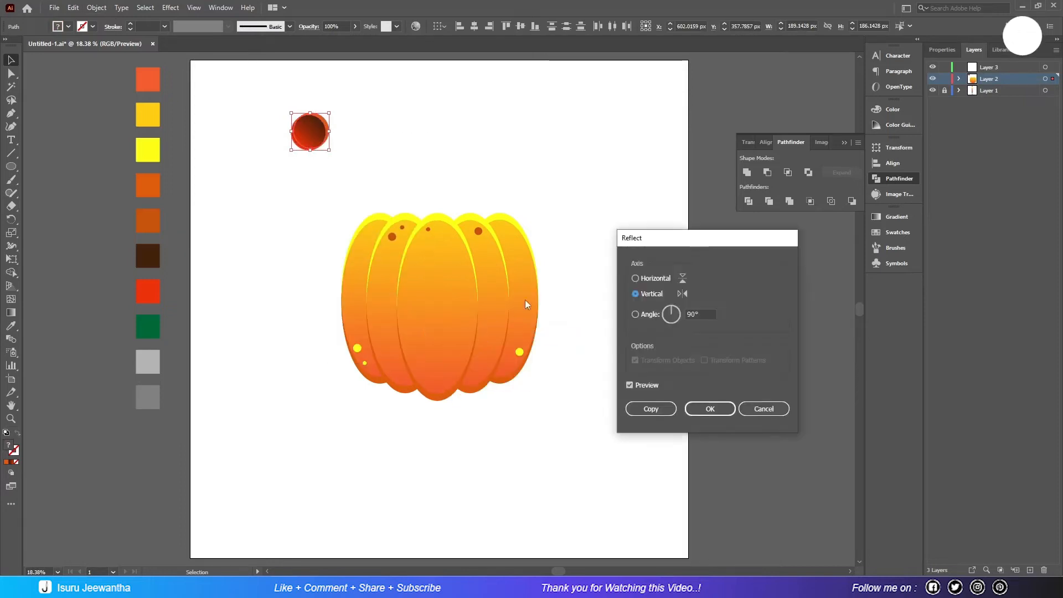
pyautogui.click(659, 408)
pyautogui.moveTo(308, 129); pyautogui.dragTo(367, 131)
pyautogui.moveTo(275, 94); pyautogui.dragTo(422, 159)
pyautogui.click(523, 26)
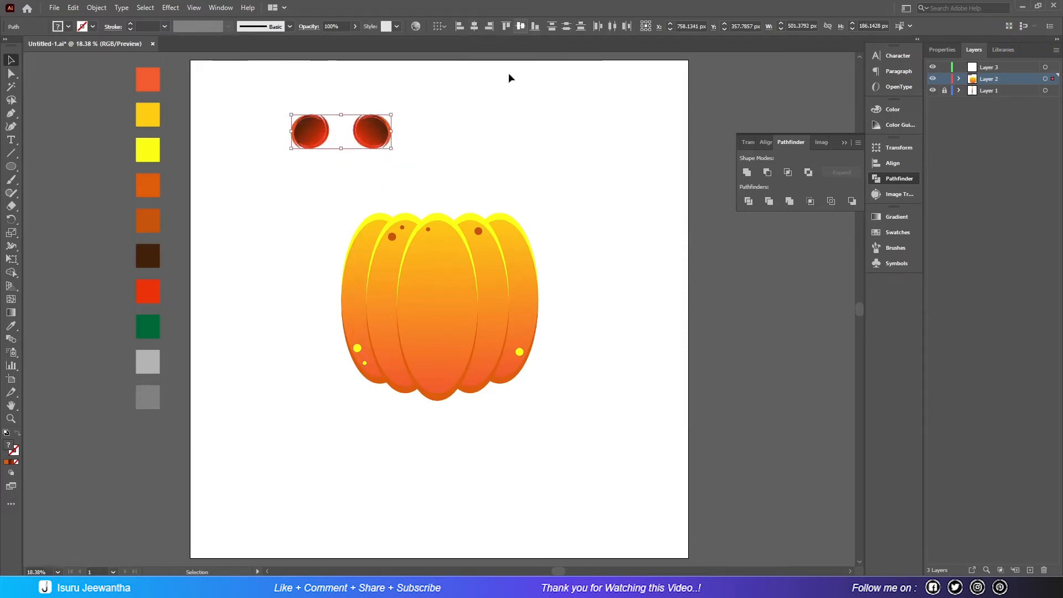
pyautogui.hotkey('ctrl', 'g')
# Group the pieces of the left eye together, and group the pieces of the right eye together.
pyautogui.moveTo(331, 171); pyautogui.dragTo(261, 102)
pyautogui.rightClick(310, 127)
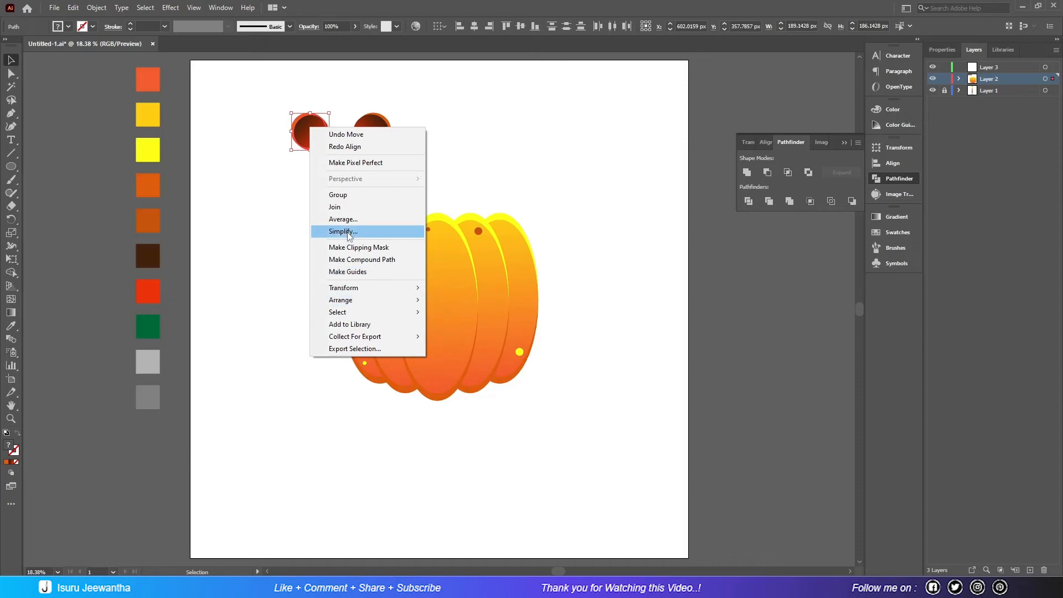
pyautogui.click(347, 196)
pyautogui.click(368, 141)
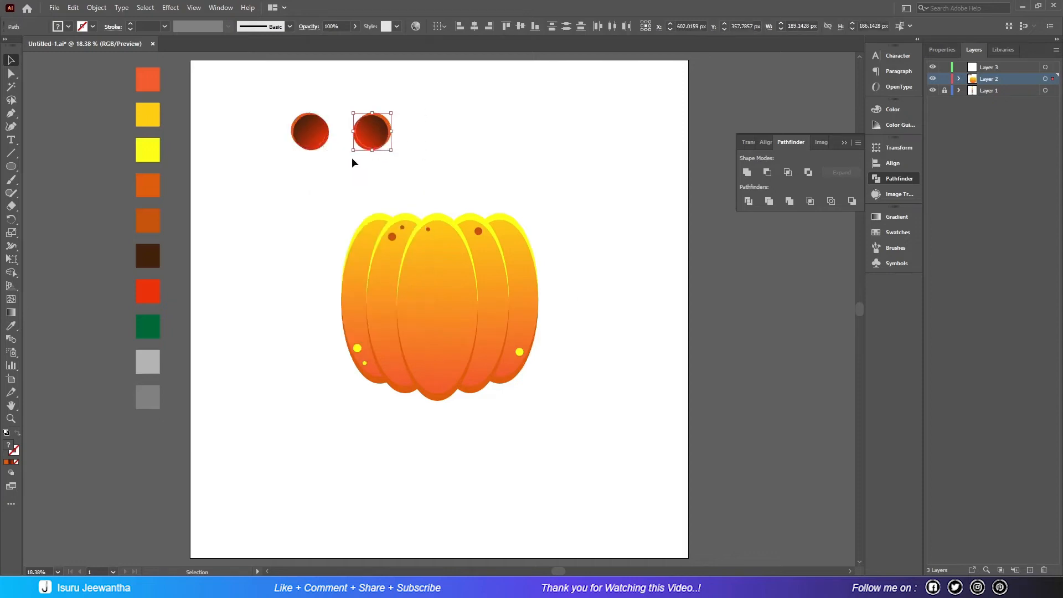
pyautogui.rightClick(380, 133)
pyautogui.click(415, 202)
# Move both eyes together onto the upper middle of the pumpkin.
pyautogui.moveTo(273, 100); pyautogui.dragTo(390, 156)
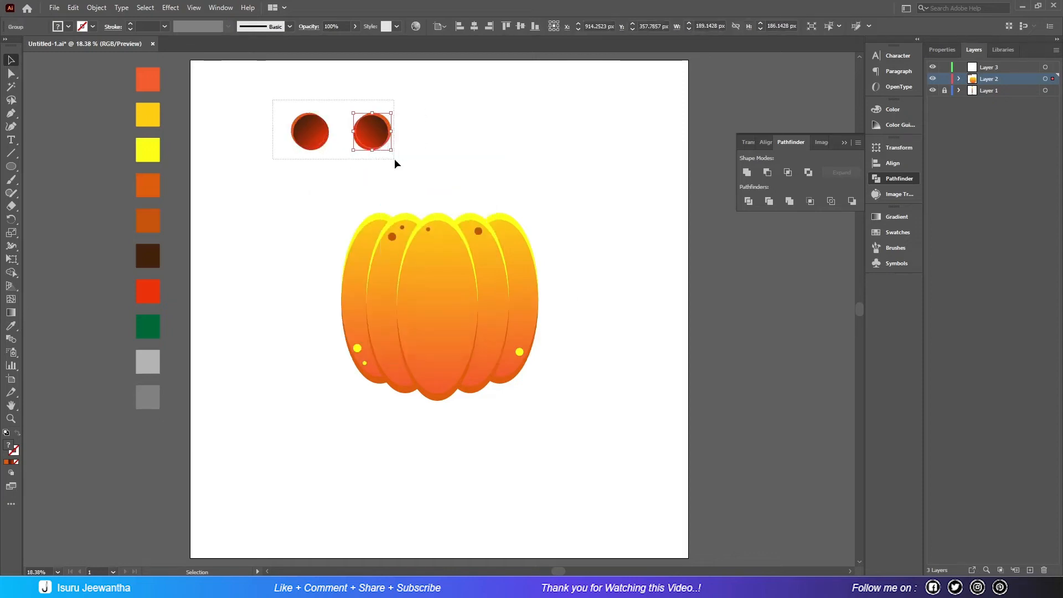
pyautogui.click(515, 128)
pyautogui.moveTo(278, 118); pyautogui.dragTo(470, 286)
pyautogui.click(636, 199)
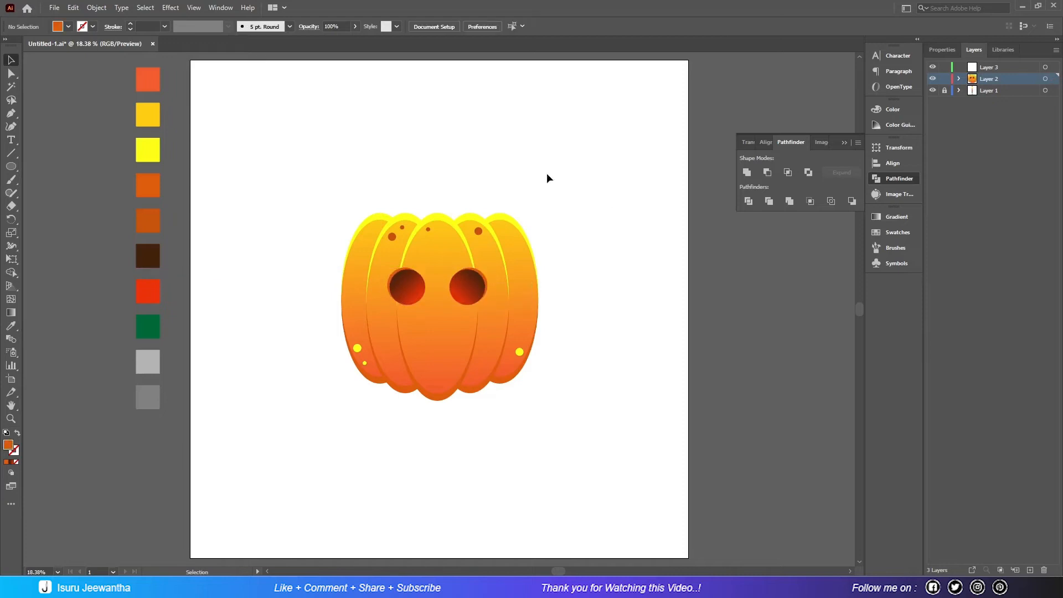
# Enlarge the pair of eyes on the pumpkin to about 565 × 210 px overall.
pyautogui.click(470, 289)
pyautogui.moveTo(470, 287); pyautogui.dragTo(437, 267)
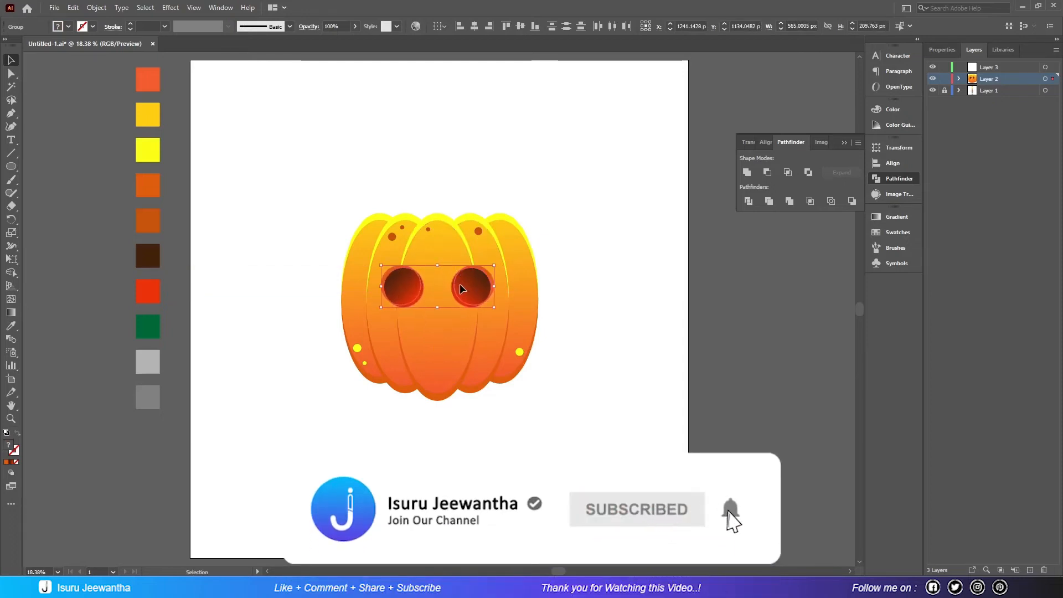
pyautogui.click(562, 254)
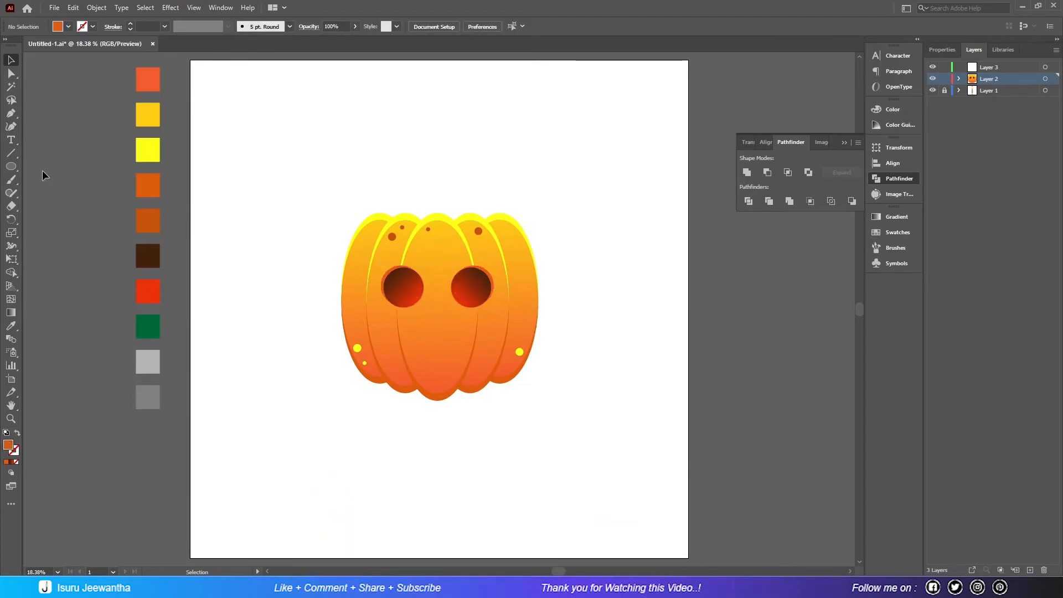
# Draw an ellipse about 711 × 457 px above the pumpkin and fill it with a reversed radial gradient, red at the centre and dark brown outside.
pyautogui.click(11, 167)
pyautogui.moveTo(292, 91); pyautogui.dragTo(436, 183)
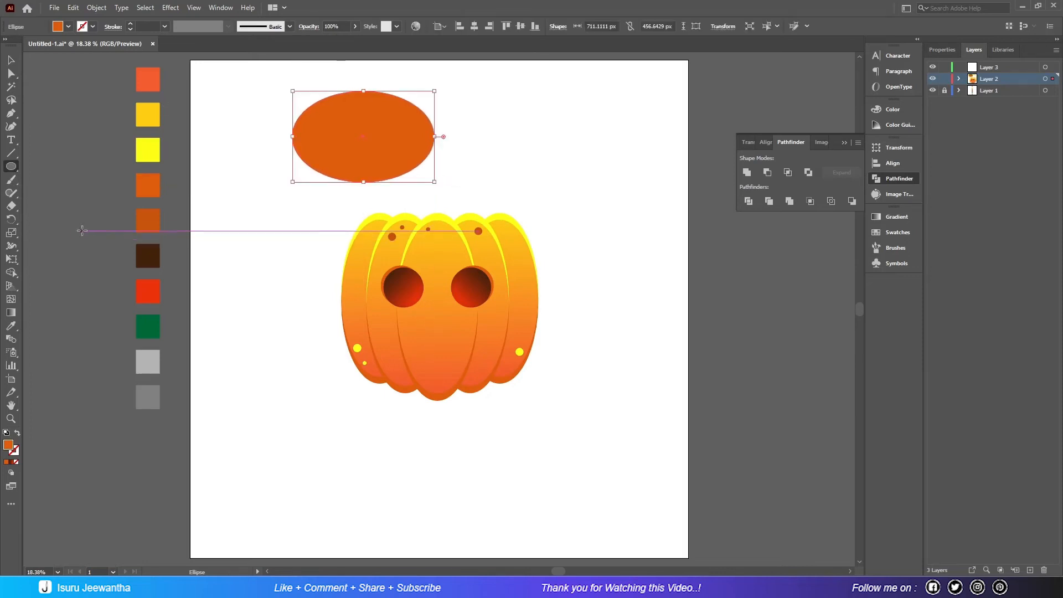
pyautogui.click(897, 216)
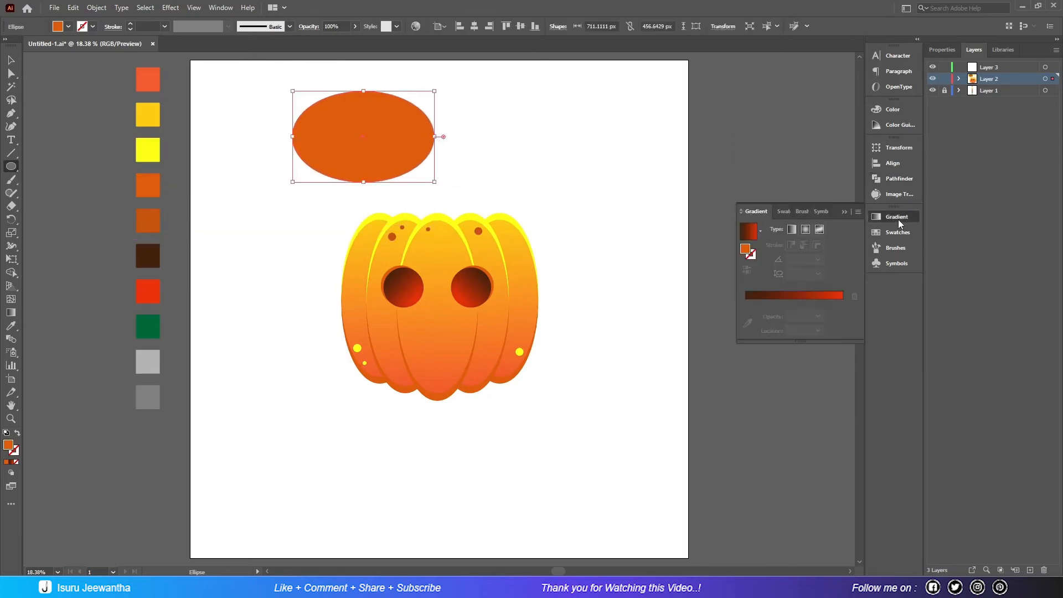
pyautogui.click(816, 299)
pyautogui.click(819, 273)
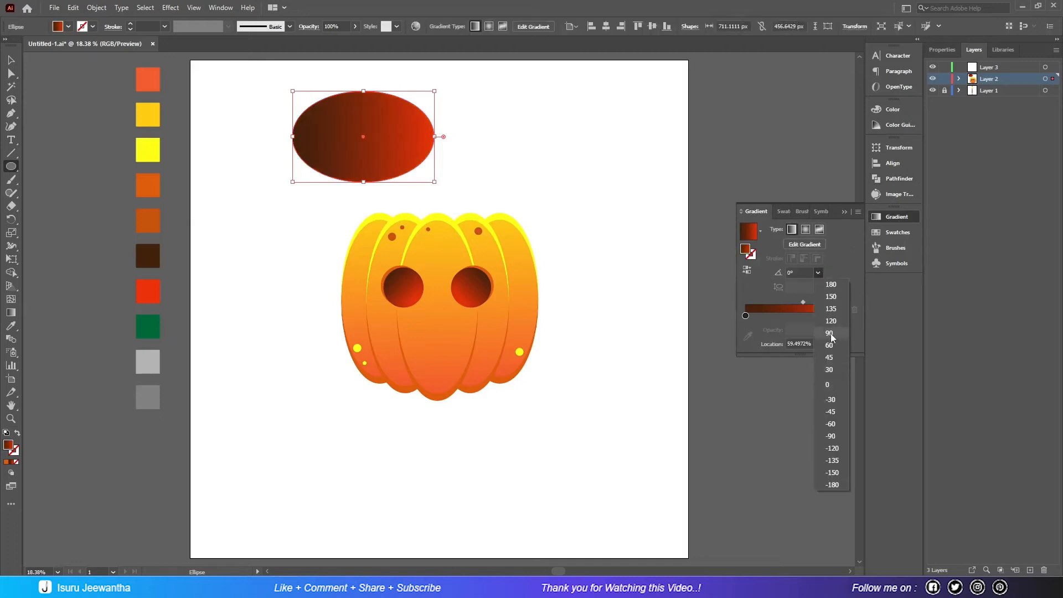
pyautogui.click(809, 229)
pyautogui.click(807, 229)
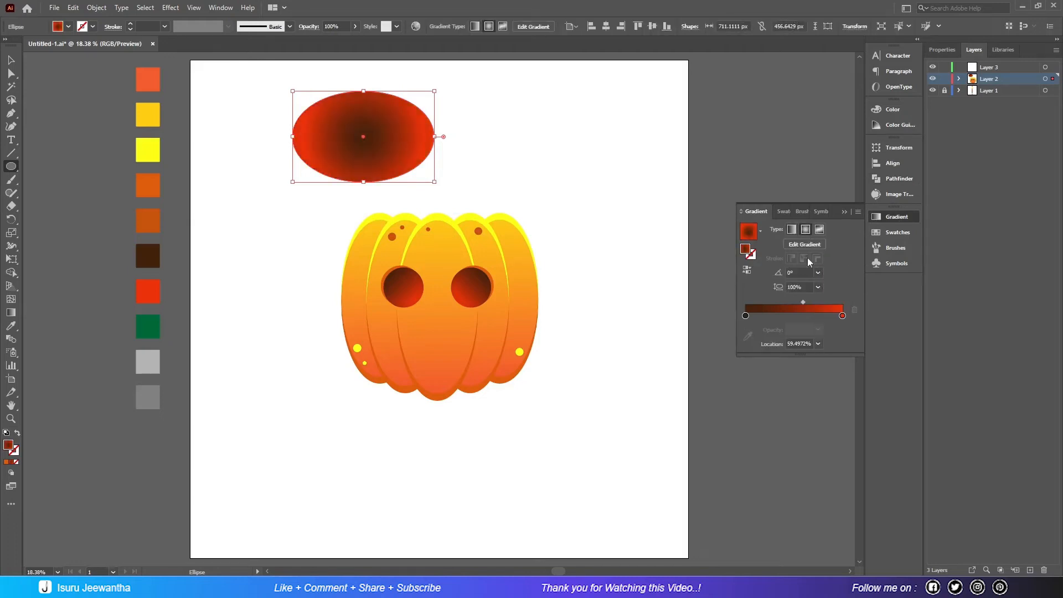
pyautogui.click(747, 271)
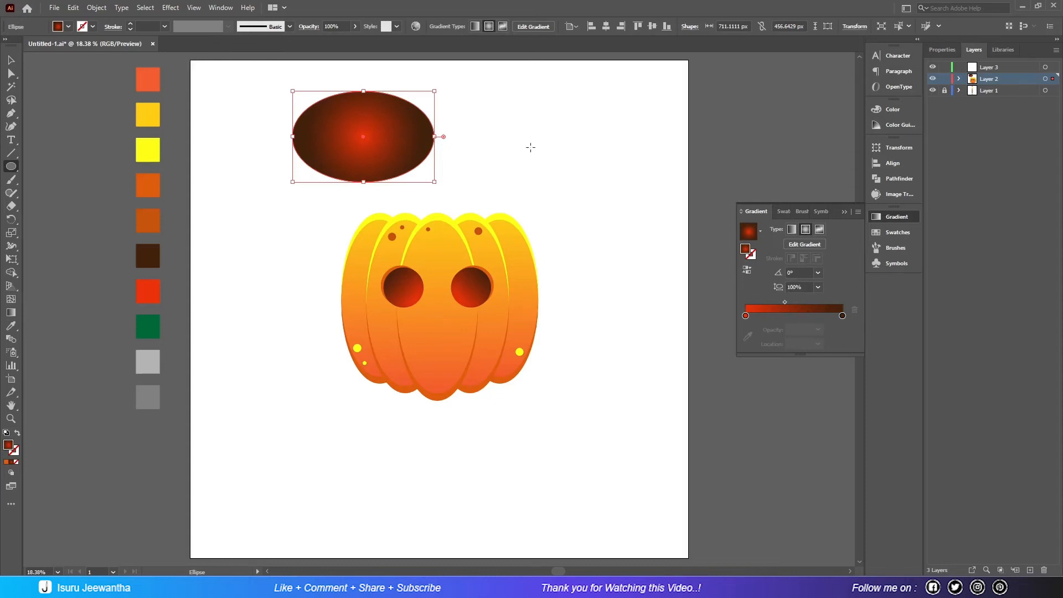
# Cover the ellipse's upper half with a rectangle and remove the overlap and excess with the Shape Builder, leaving a half-ellipse mouth.
pyautogui.moveTo(10, 166); pyautogui.dragTo(55, 166)
pyautogui.moveTo(274, 79); pyautogui.dragTo(465, 136)
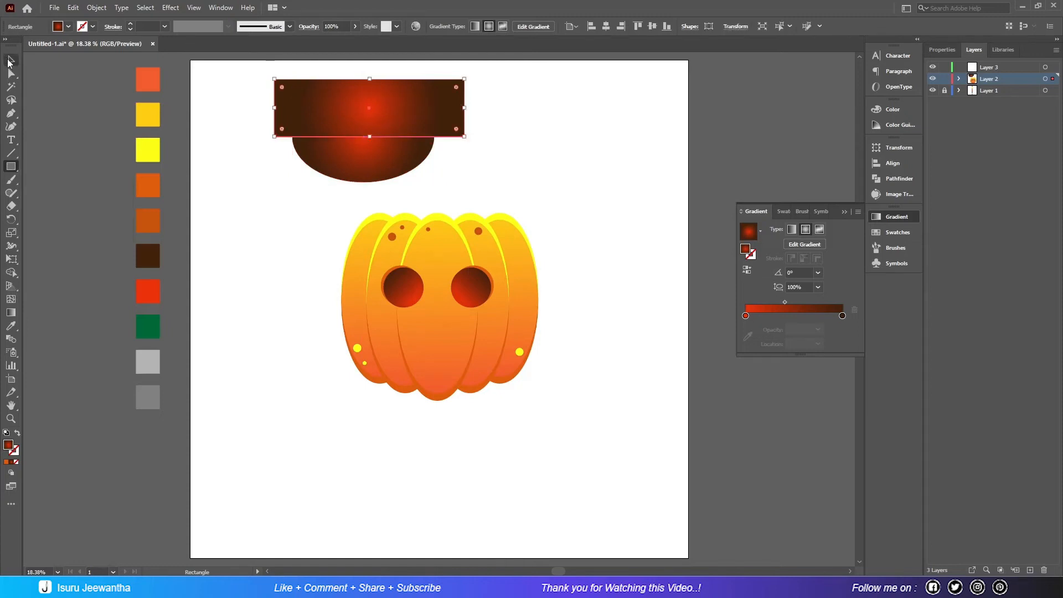
pyautogui.click(10, 61)
pyautogui.keyDown('shift'); pyautogui.click(420, 170); pyautogui.keyUp('shift')
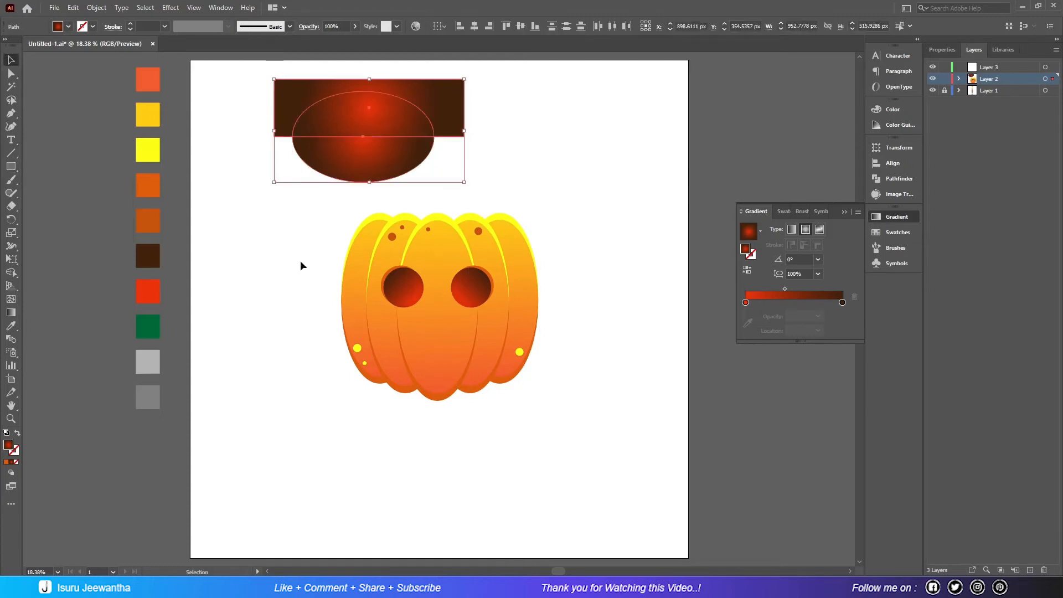
pyautogui.click(11, 272)
pyautogui.moveTo(355, 124)
pyautogui.mouseDown()
pyautogui.moveTo(309, 133)
pyautogui.moveTo(328, 119)
pyautogui.moveTo(280, 99)
pyautogui.mouseUp()
pyautogui.press('v')
pyautogui.click(300, 138)
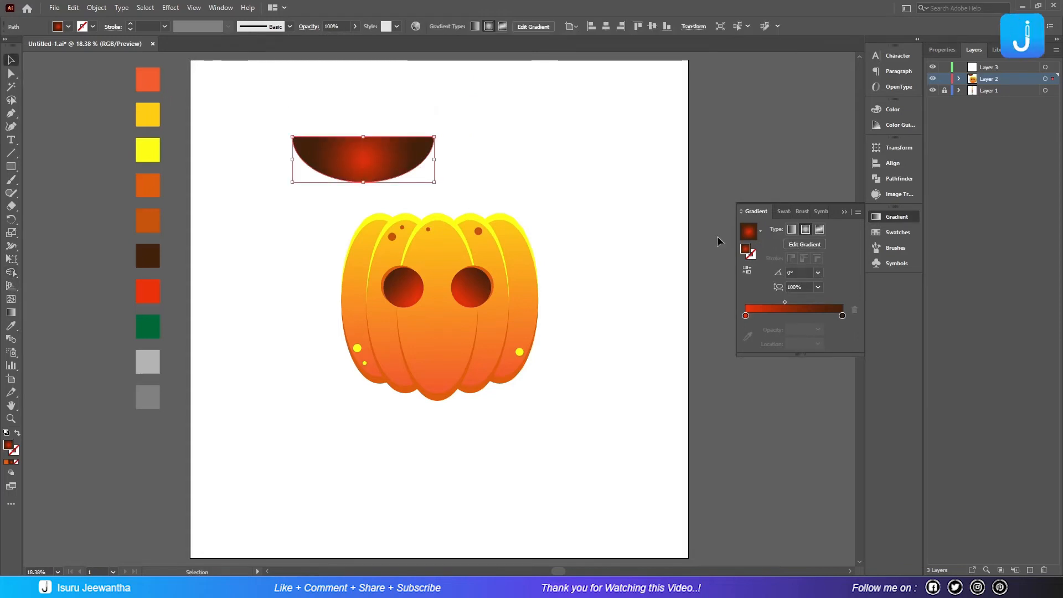
# Redirect the mouth's radial gradient vertically so its red centre starts just above the flat upper edge.
pyautogui.click(11, 311)
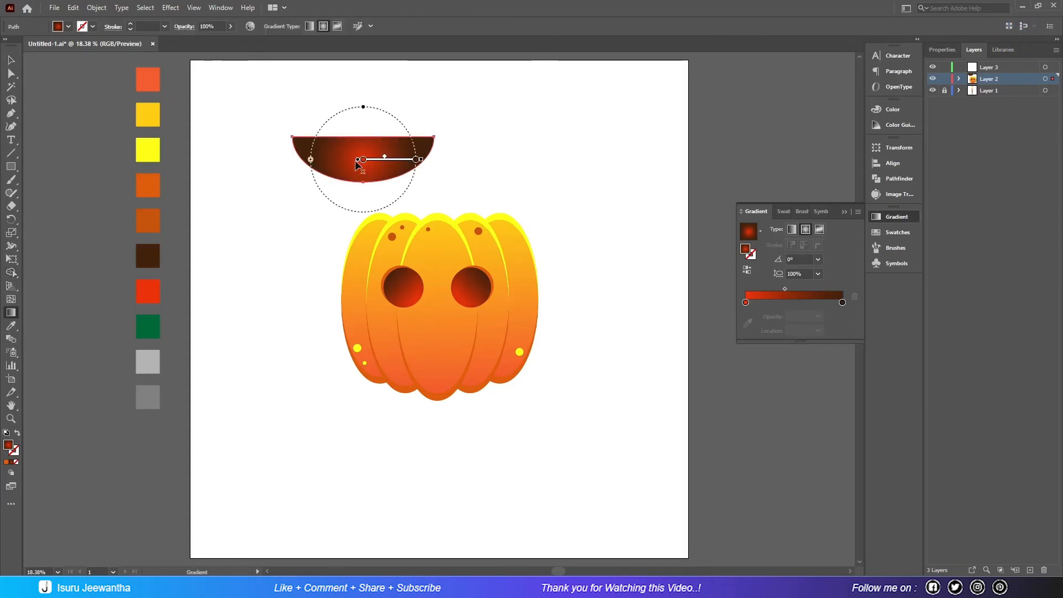
pyautogui.moveTo(358, 159)
pyautogui.mouseDown()
pyautogui.moveTo(361, 76)
pyautogui.moveTo(363, 100)
pyautogui.mouseUp()
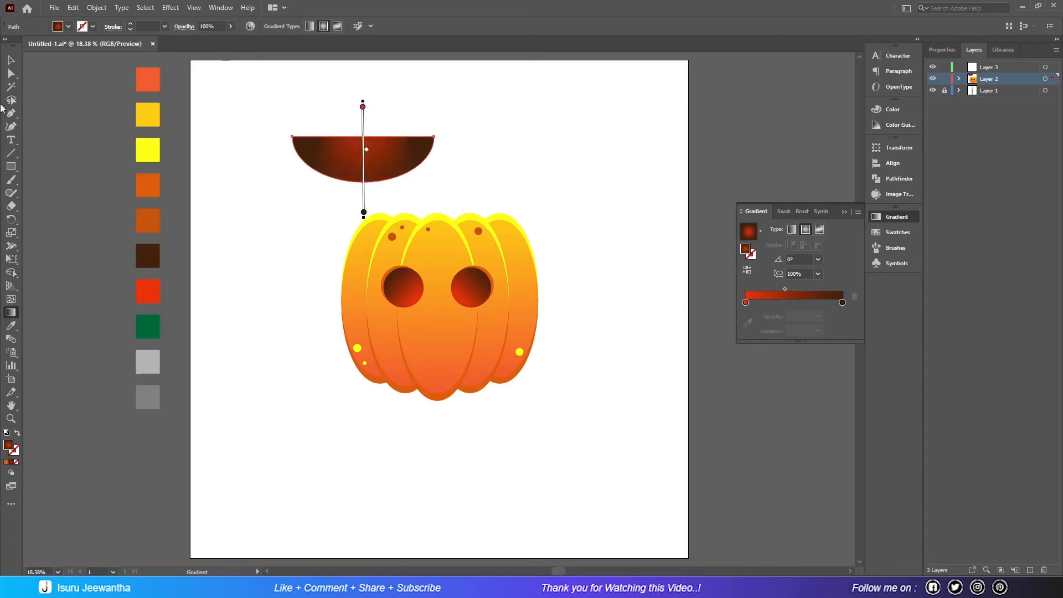
pyautogui.click(11, 61)
pyautogui.click(585, 122)
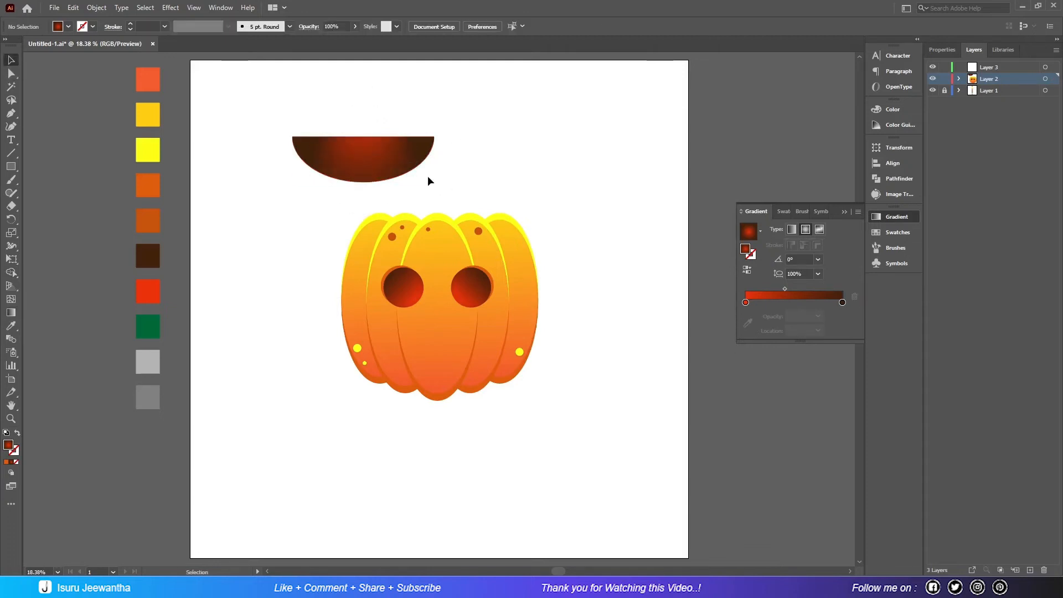
# Narrow the half-ellipse mouth to about 575 px wide and move it slightly up.
pyautogui.click(389, 165)
pyautogui.moveTo(434, 160); pyautogui.dragTo(414, 161)
pyautogui.moveTo(354, 141); pyautogui.dragTo(354, 133)
pyautogui.moveTo(415, 155); pyautogui.dragTo(407, 156)
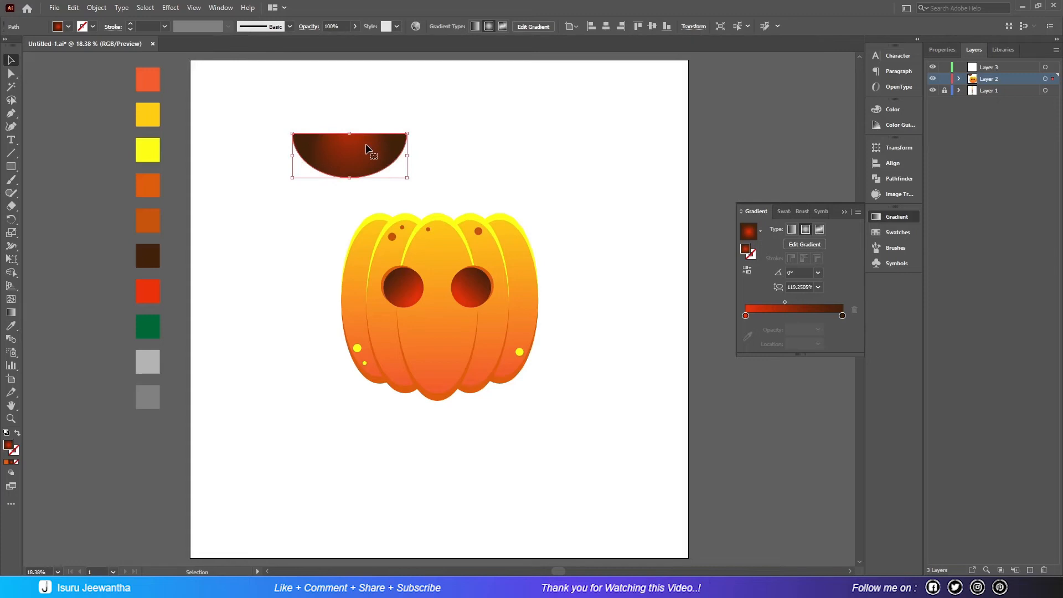
# Duplicate the mouth shape in place and nudge the copy slightly down.
pyautogui.click(72, 7)
pyautogui.click(91, 61)
pyautogui.click(72, 8)
pyautogui.click(97, 110)
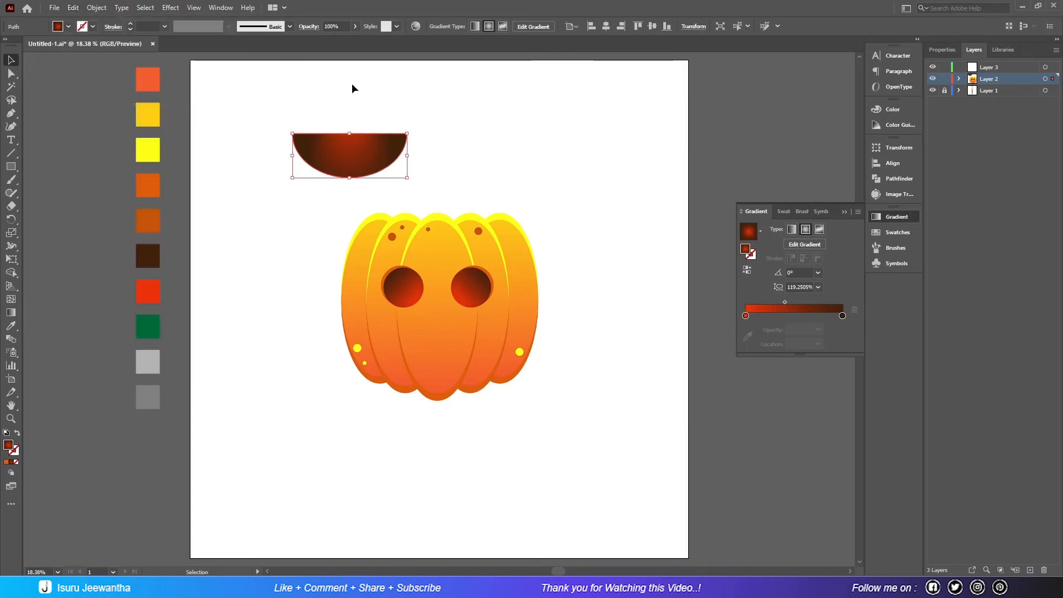
pyautogui.hotkey('shift', 'Down')
pyautogui.hotkey('shift', 'Down')
pyautogui.hotkey('shift', 'Down')
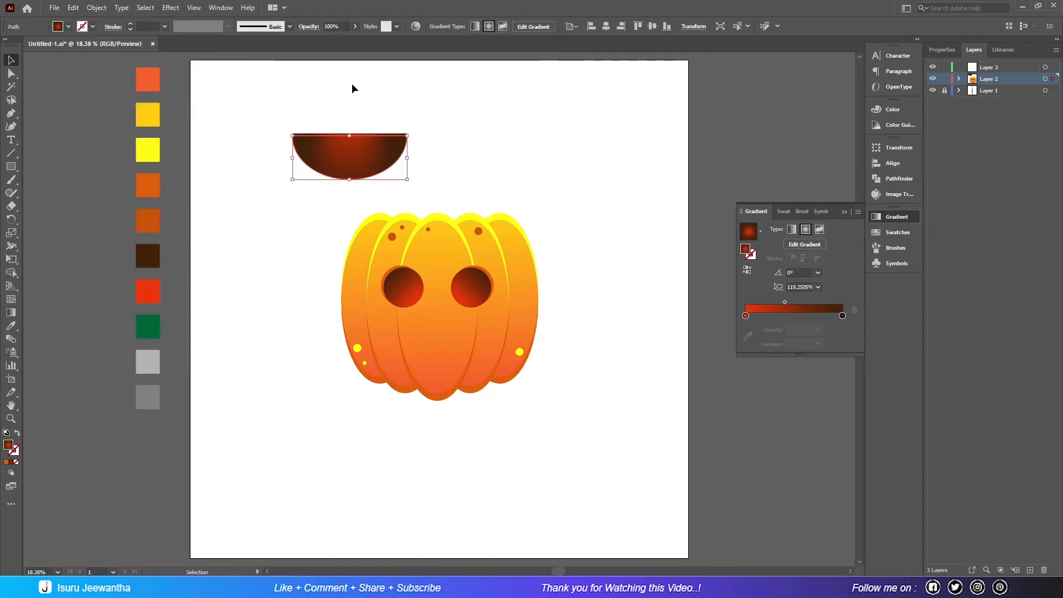
pyautogui.hotkey('shift', 'Down')
pyautogui.hotkey('shift', 'Down')
pyautogui.hotkey('shift', 'Down')
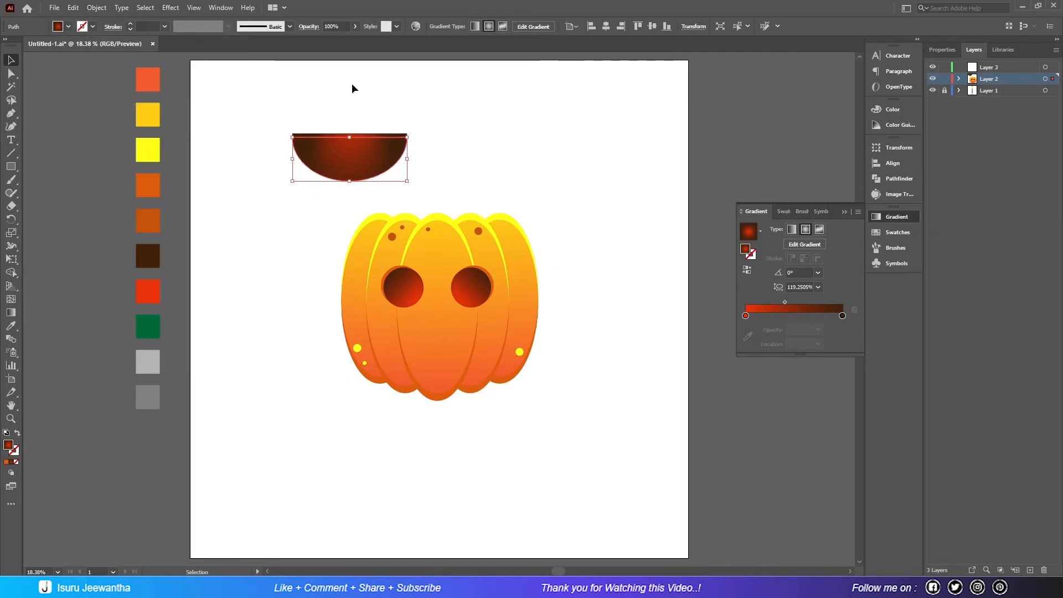
pyautogui.moveTo(394, 174); pyautogui.dragTo(406, 187)
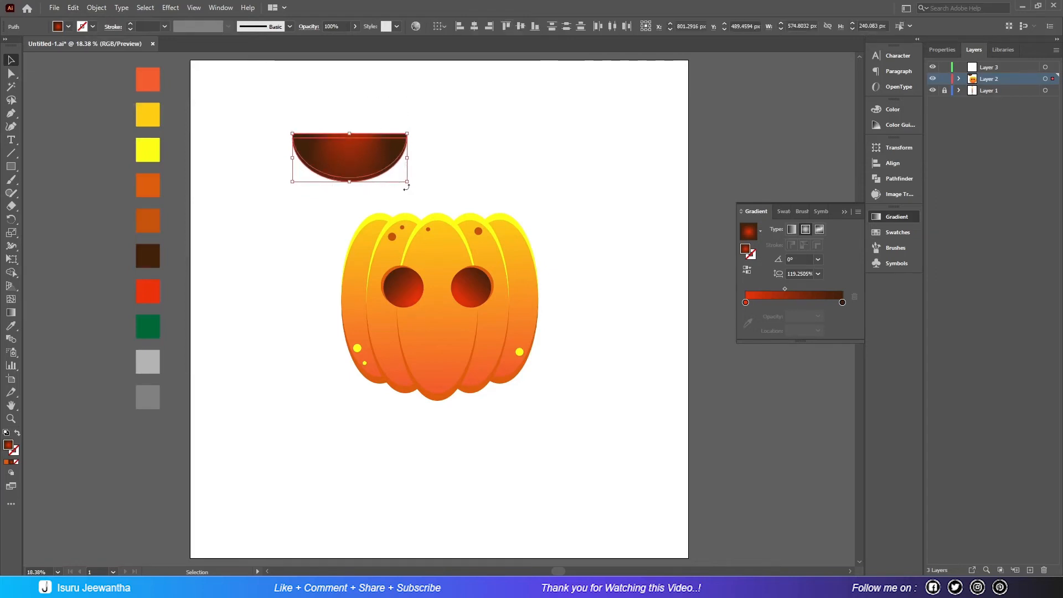
pyautogui.click(454, 149)
pyautogui.click(372, 173)
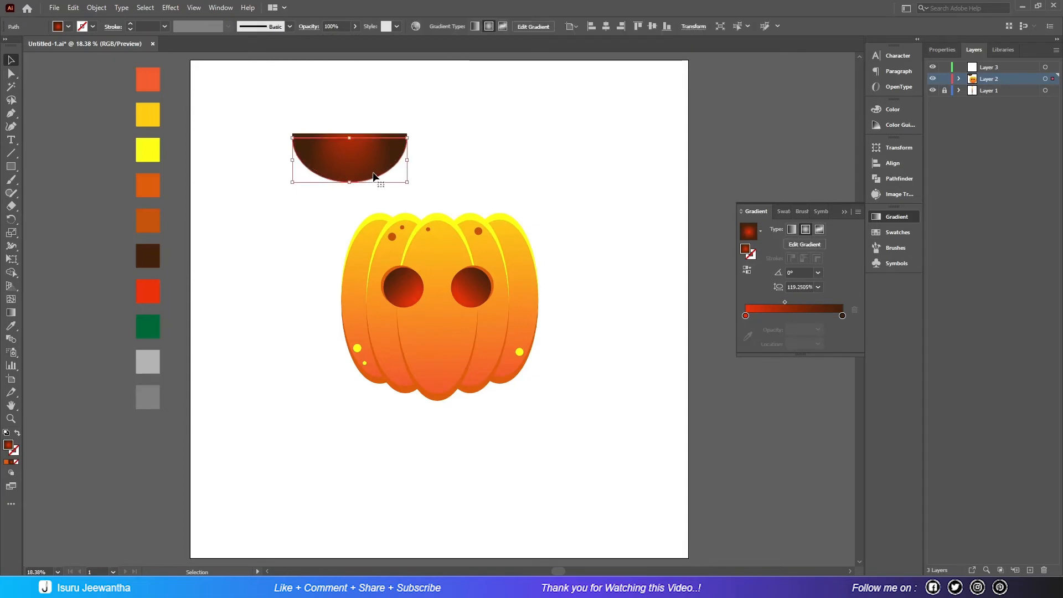
# Trim the two overlapping mouth shapes with Pathfinder and ungroup the resulting pieces.
pyautogui.moveTo(297, 113); pyautogui.dragTo(390, 136)
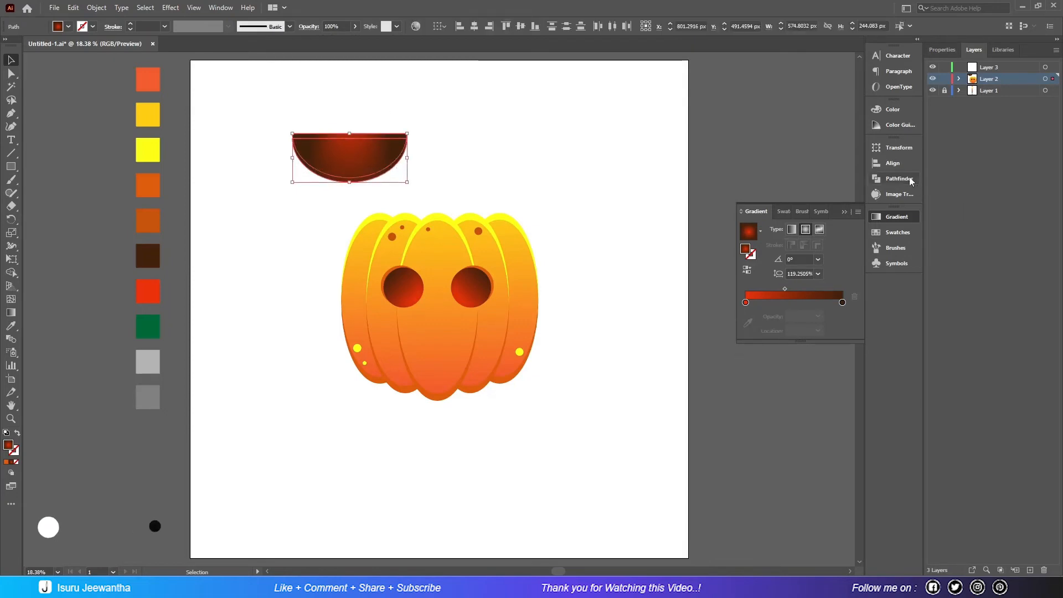
pyautogui.click(898, 179)
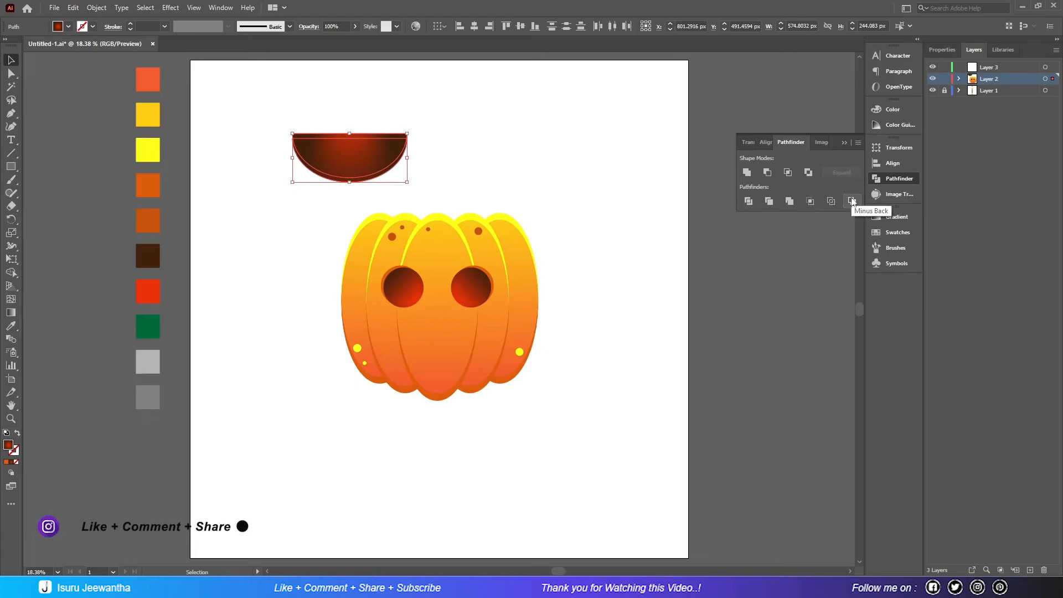
pyautogui.click(771, 201)
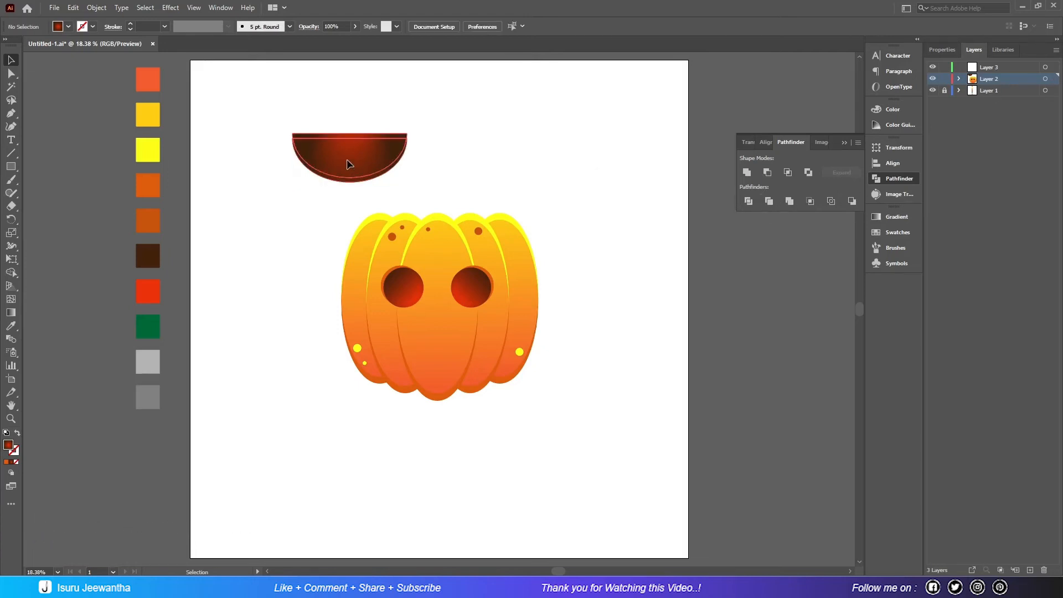
pyautogui.rightClick(382, 144)
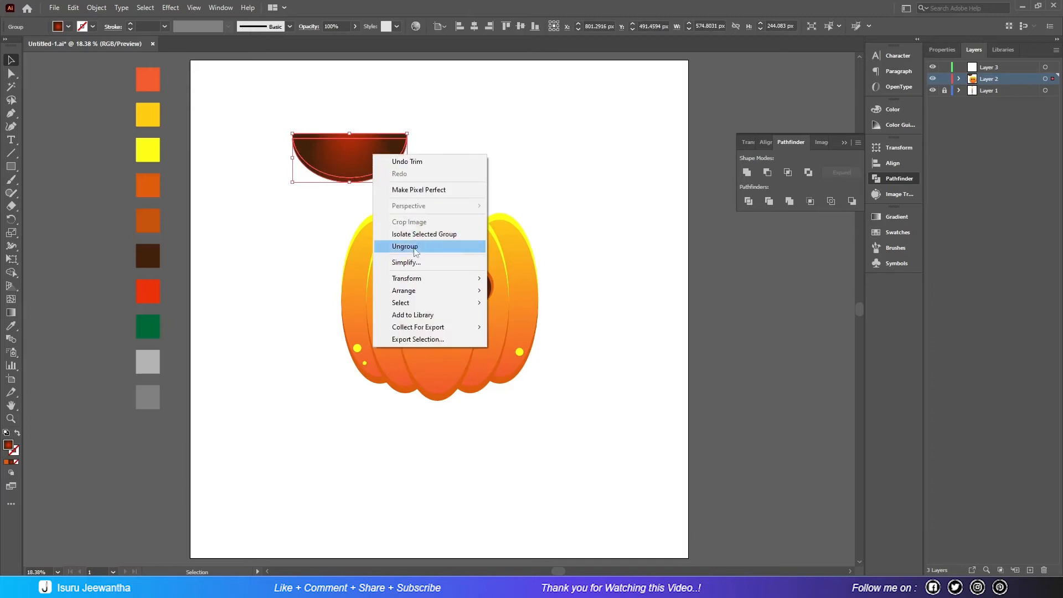
pyautogui.click(416, 244)
# Fill the mouth's lower crescent piece with the palette's red.
pyautogui.click(460, 127)
pyautogui.click(366, 179)
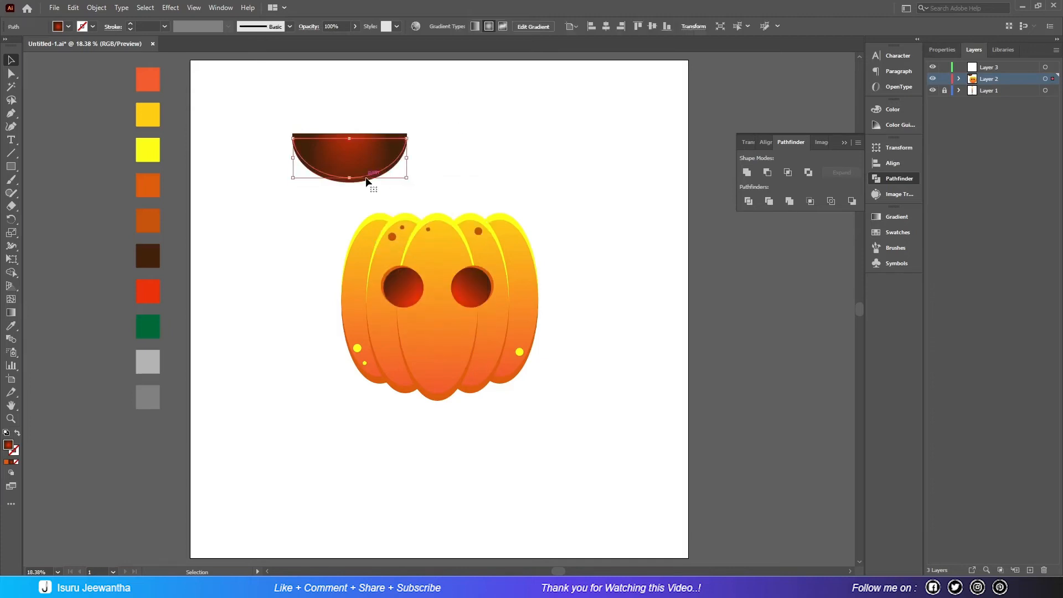
pyautogui.click(367, 180)
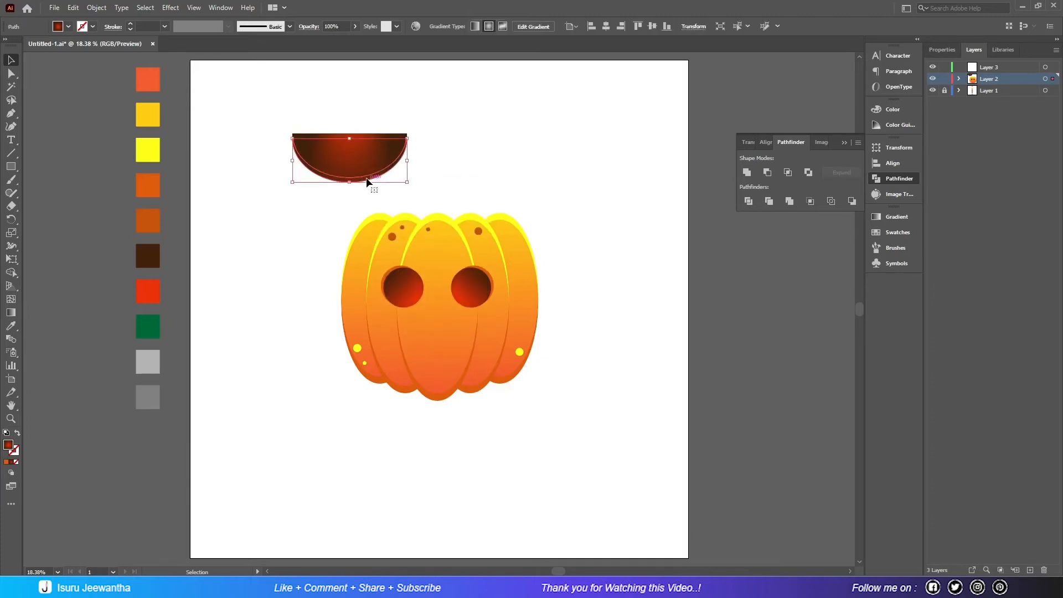
pyautogui.click(11, 326)
pyautogui.click(153, 284)
pyautogui.click(9, 61)
pyautogui.click(394, 110)
# Group the mouth pieces and place the mouth on the pumpkin, centred below the eyes.
pyautogui.moveTo(349, 103); pyautogui.dragTo(421, 178)
pyautogui.rightClick(350, 147)
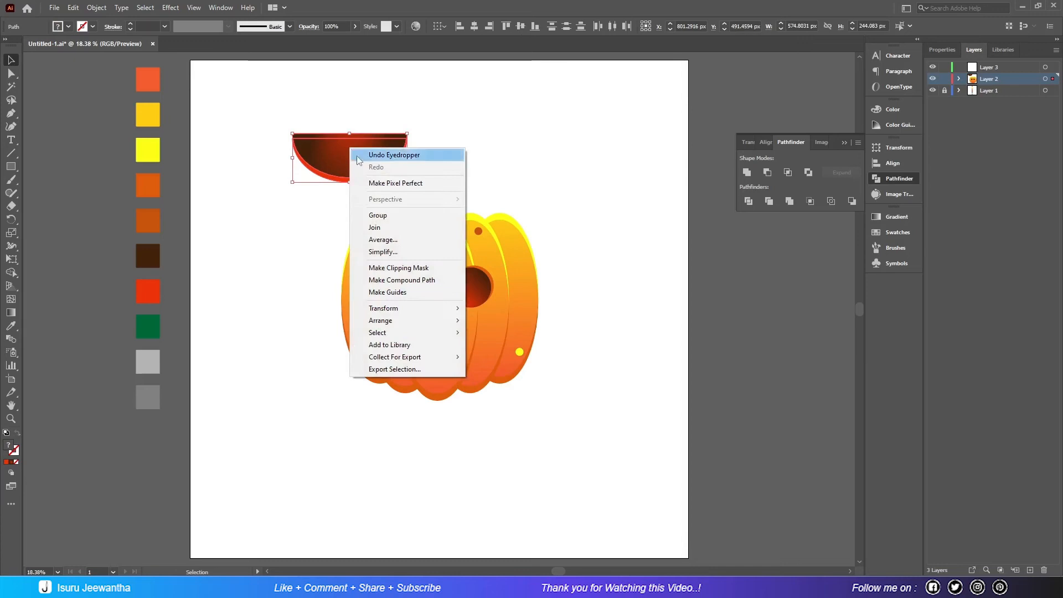
pyautogui.click(388, 215)
pyautogui.moveTo(343, 157); pyautogui.dragTo(430, 341)
pyautogui.click(658, 310)
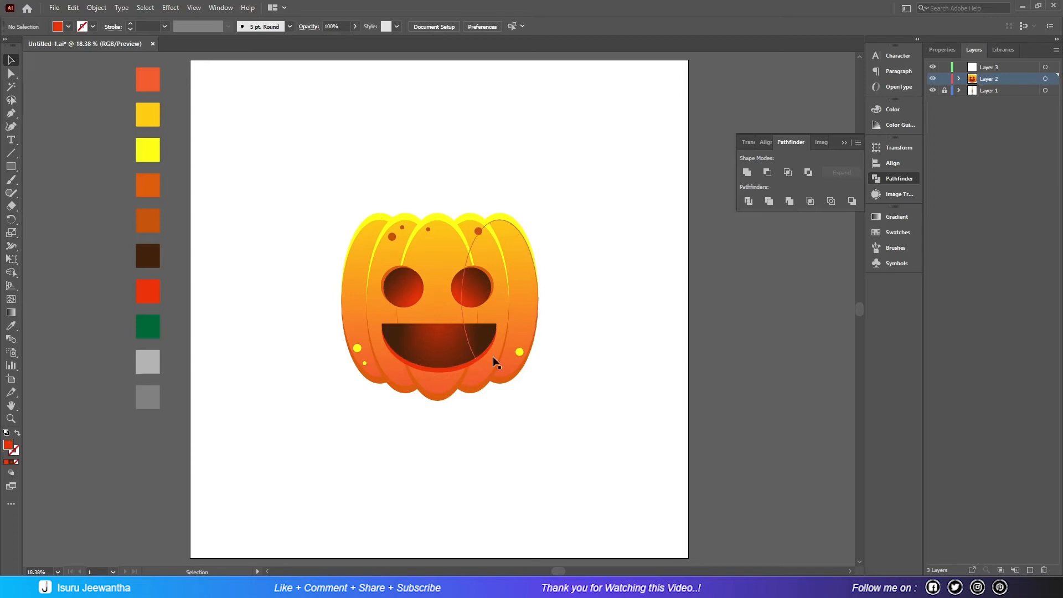
# Nudge the mouth group slightly up, closer to the eyes.
pyautogui.click(456, 340)
pyautogui.press('Up')
pyautogui.press('Up')
pyautogui.press('Up')
pyautogui.press('Up')
pyautogui.press('Up')
pyautogui.press('Up')
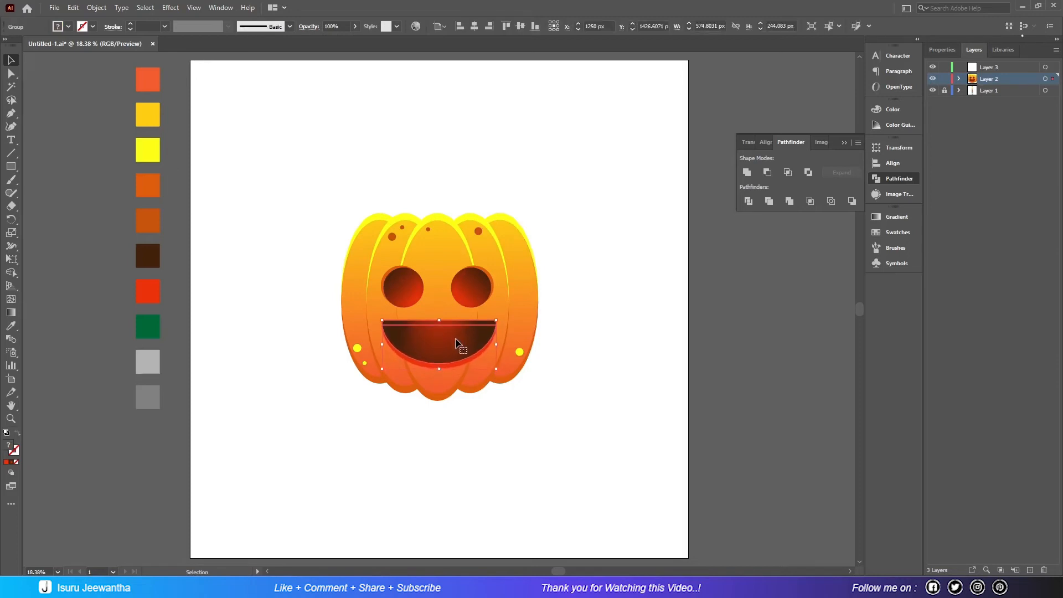
pyautogui.click(597, 354)
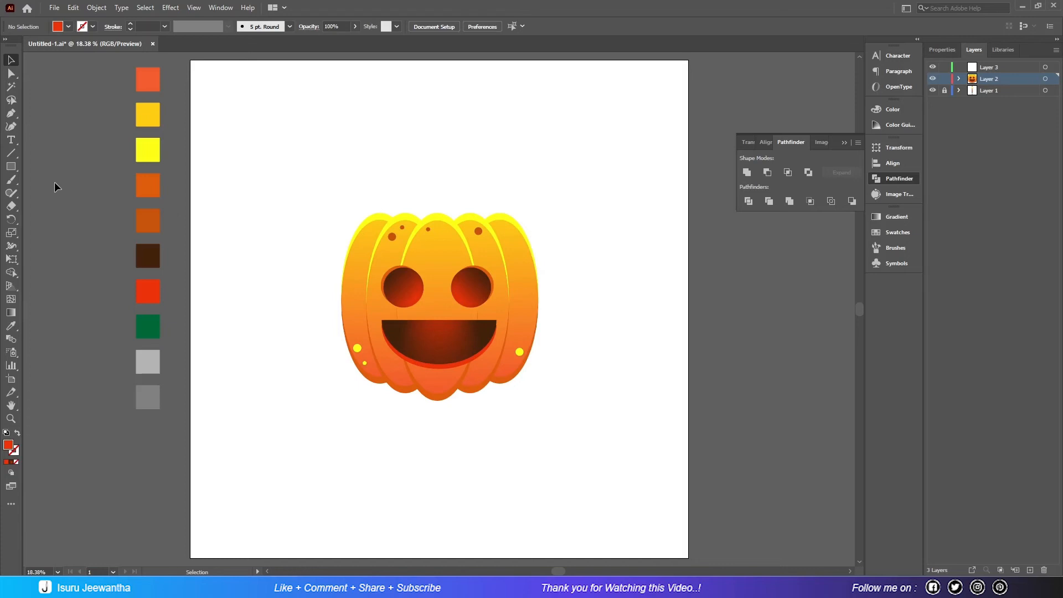
# Draw a red rectangle about 59 × 111 px across the left part of the mouth's upper edge.
pyautogui.click(10, 167)
pyautogui.hotkey('ctrl', '1')
pyautogui.moveTo(243, 342); pyautogui.dragTo(308, 464)
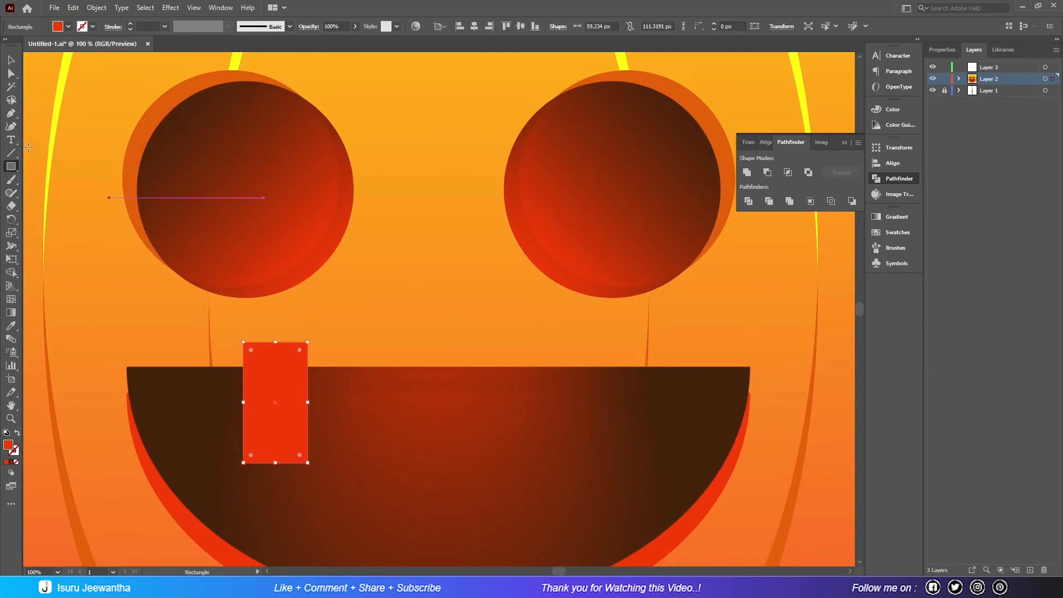
pyautogui.moveTo(251, 456); pyautogui.dragTo(251, 449)
pyautogui.hotkey('ctrl', 'z')
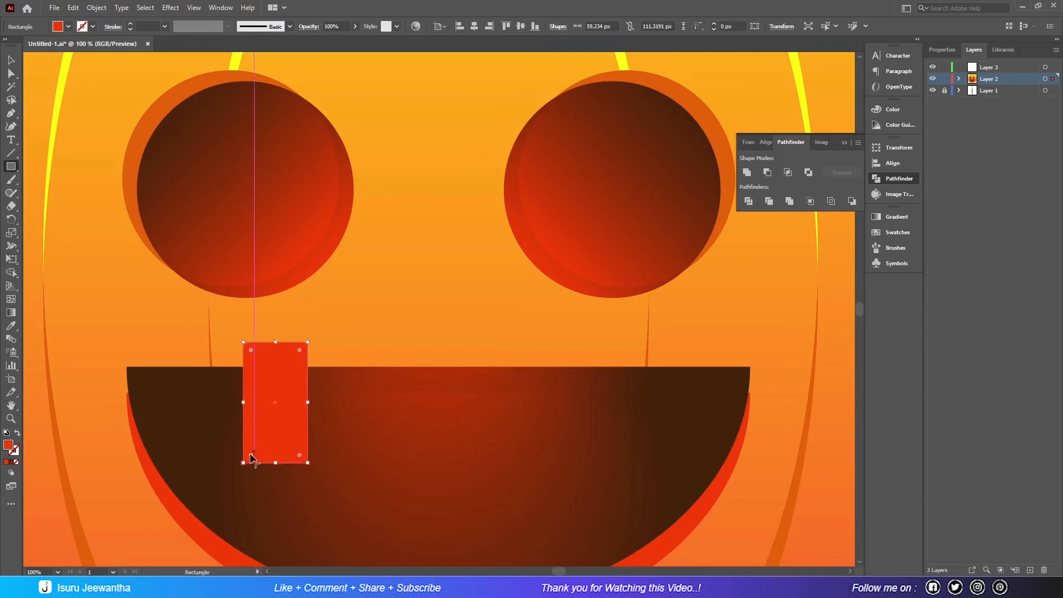
# Fully round the two lower corners of the red rectangle to form a tooth shape.
pyautogui.click(15, 72)
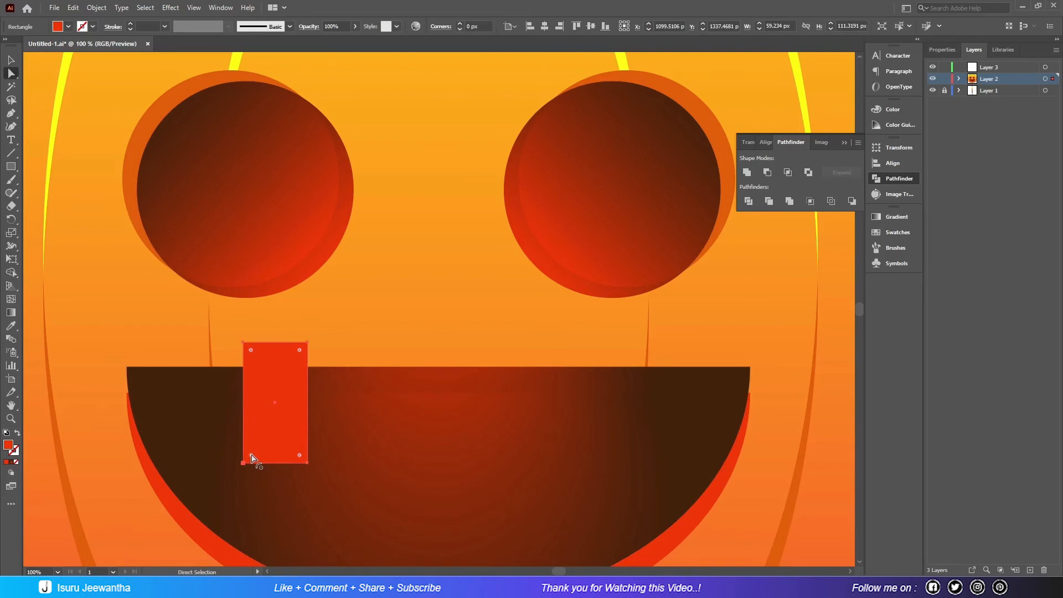
pyautogui.keyDown('shift'); pyautogui.click(301, 456); pyautogui.keyUp('shift')
pyautogui.moveTo(300, 459); pyautogui.dragTo(287, 438)
pyautogui.click(12, 60)
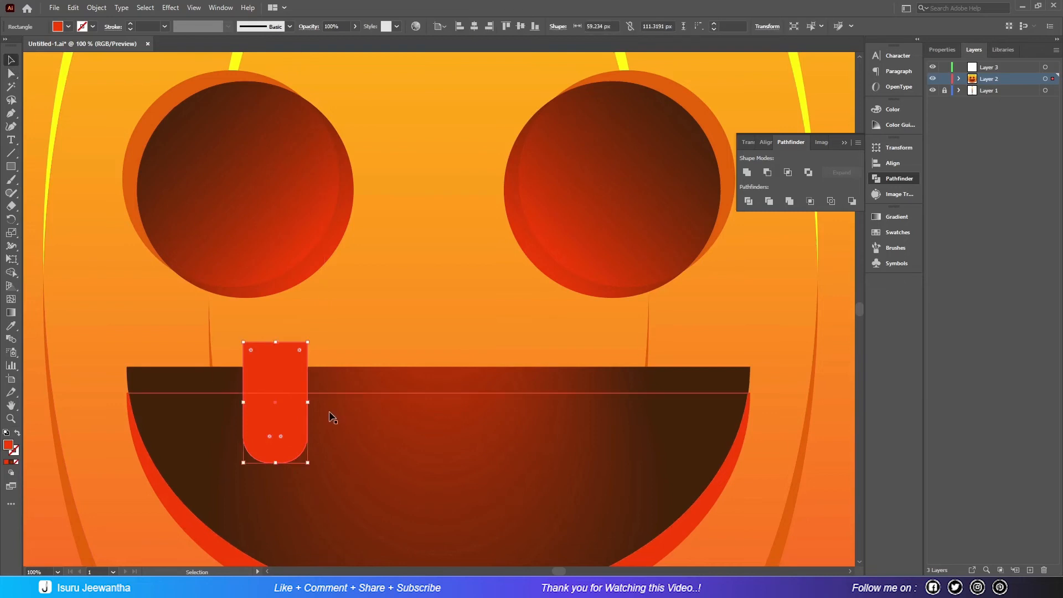
# Duplicate the tooth shape, place the copy over the right part of the mouth's upper edge, and tilt it counter-clockwise.
pyautogui.click(74, 10)
pyautogui.click(92, 62)
pyautogui.click(73, 10)
pyautogui.click(103, 90)
pyautogui.moveTo(281, 368); pyautogui.dragTo(574, 368)
pyautogui.scroll(-5, 575, 368)
pyautogui.moveTo(577, 257); pyautogui.dragTo(581, 258)
pyautogui.moveTo(607, 344); pyautogui.dragTo(629, 335)
pyautogui.moveTo(590, 289); pyautogui.dragTo(597, 284)
pyautogui.scroll(-3, 568, 389)
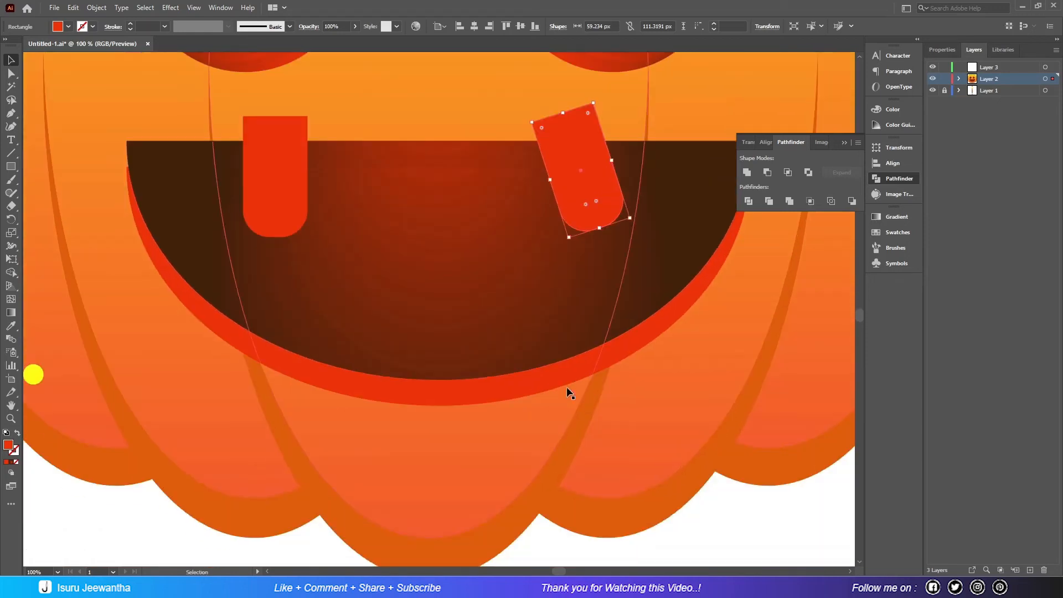
# Cut both tooth shapes out of the mouth using the Shape Builder tool.
pyautogui.scroll(4, 566, 387)
pyautogui.click(607, 370)
pyautogui.keyDown('shift'); pyautogui.click(268, 225); pyautogui.keyUp('shift')
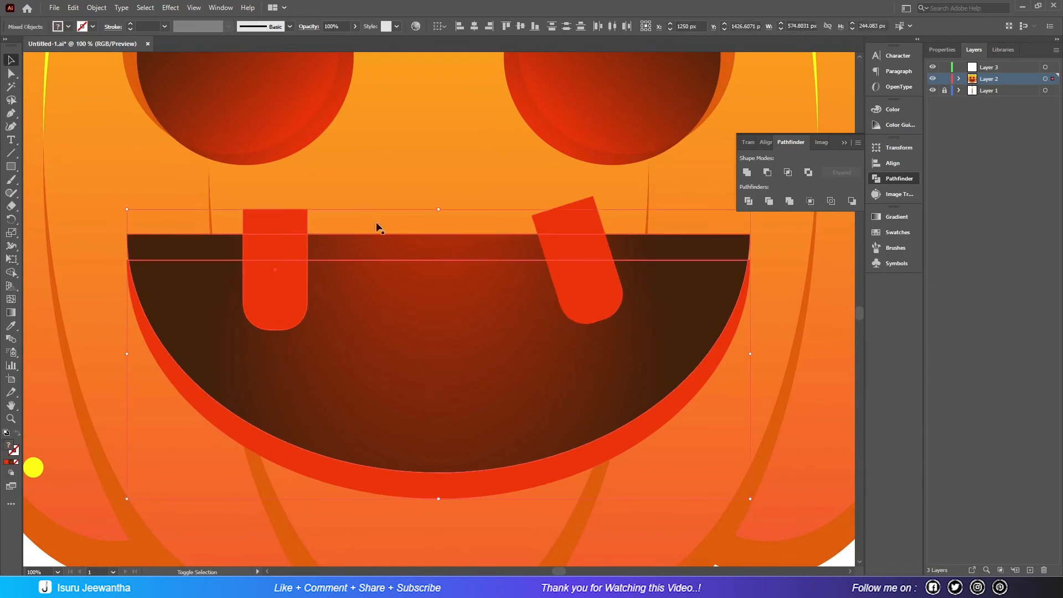
pyautogui.keyDown('shift'); pyautogui.click(572, 217); pyautogui.keyUp('shift')
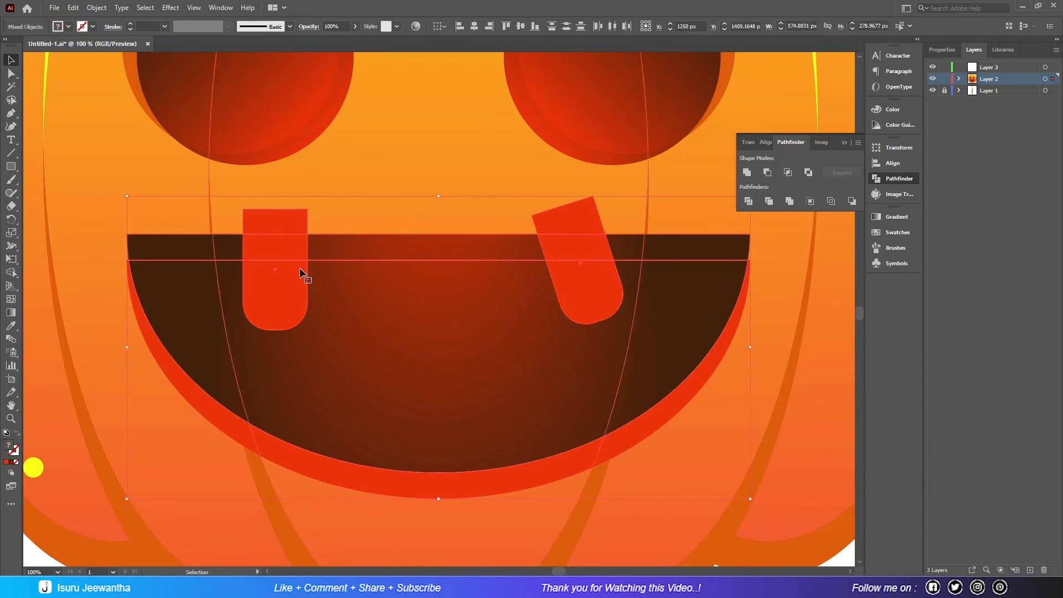
pyautogui.click(11, 273)
pyautogui.moveTo(273, 294); pyautogui.dragTo(275, 194)
pyautogui.moveTo(611, 278); pyautogui.dragTo(566, 209)
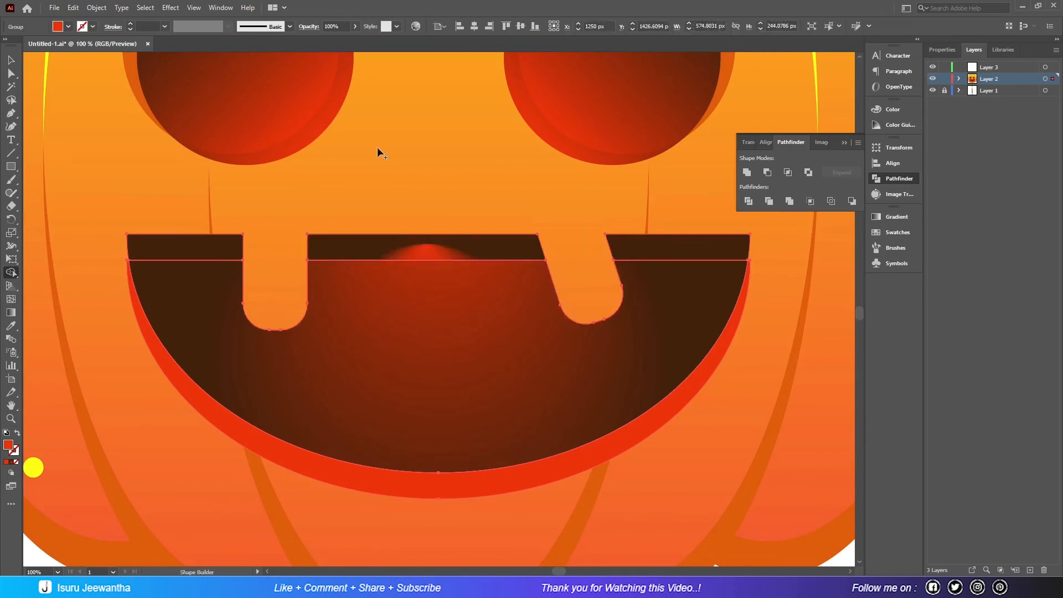
pyautogui.click(11, 62)
pyautogui.click(501, 460)
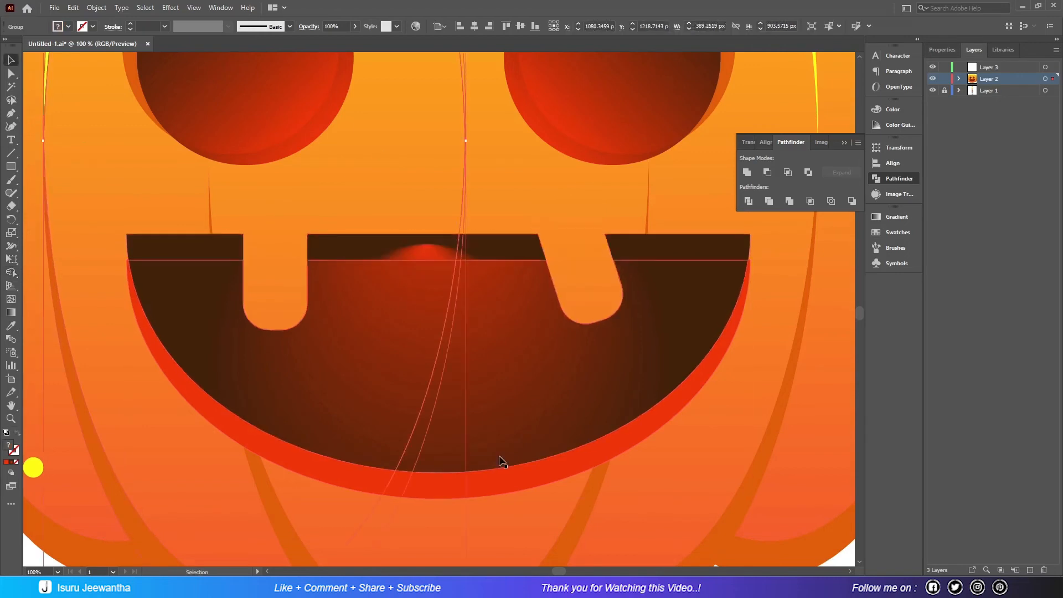
pyautogui.scroll(-5, 501, 460)
pyautogui.click(633, 484)
pyautogui.scroll(1, 692, 474)
pyautogui.hotkey('ctrl', '0')
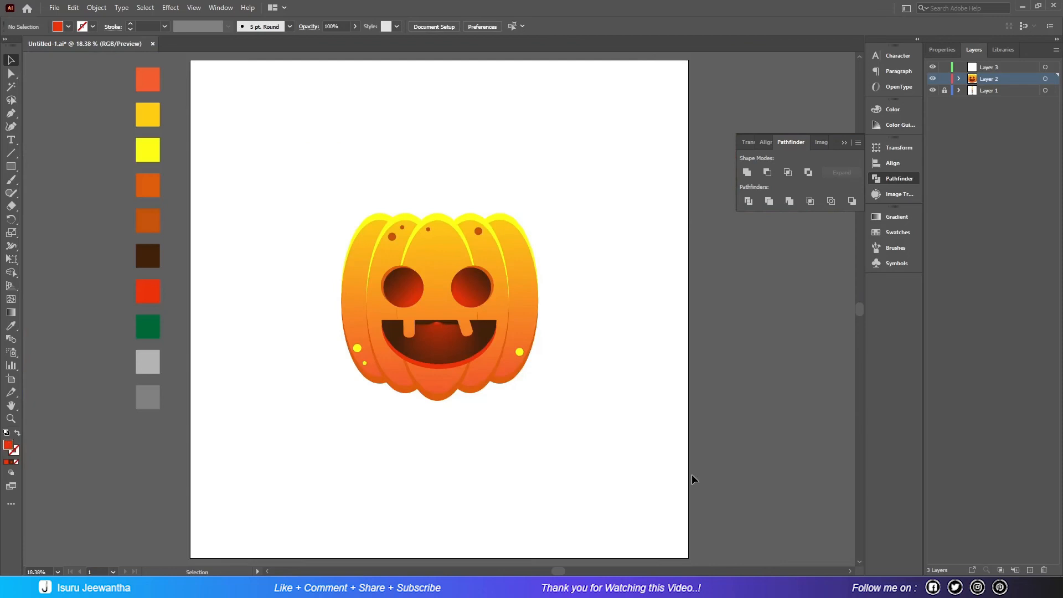
# Ungroup the mouth pieces.
pyautogui.click(441, 326)
pyautogui.hotkey('ctrl', '=')
pyautogui.hotkey('ctrl', '=')
pyautogui.hotkey('ctrl', '=')
pyautogui.hotkey('ctrl', '=')
pyautogui.hotkey('ctrl', '=')
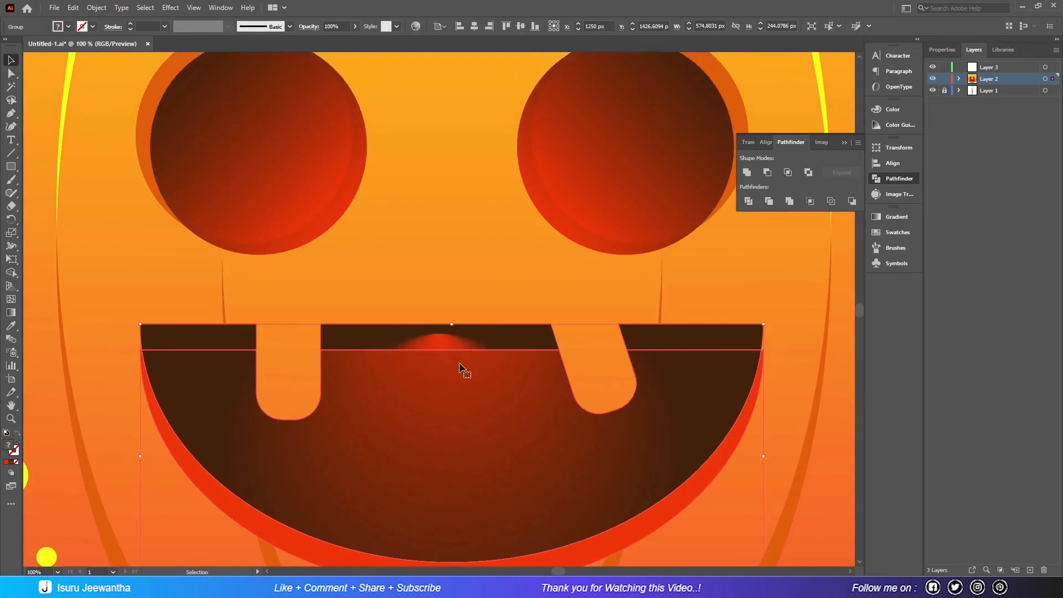
pyautogui.rightClick(470, 381)
pyautogui.click(510, 467)
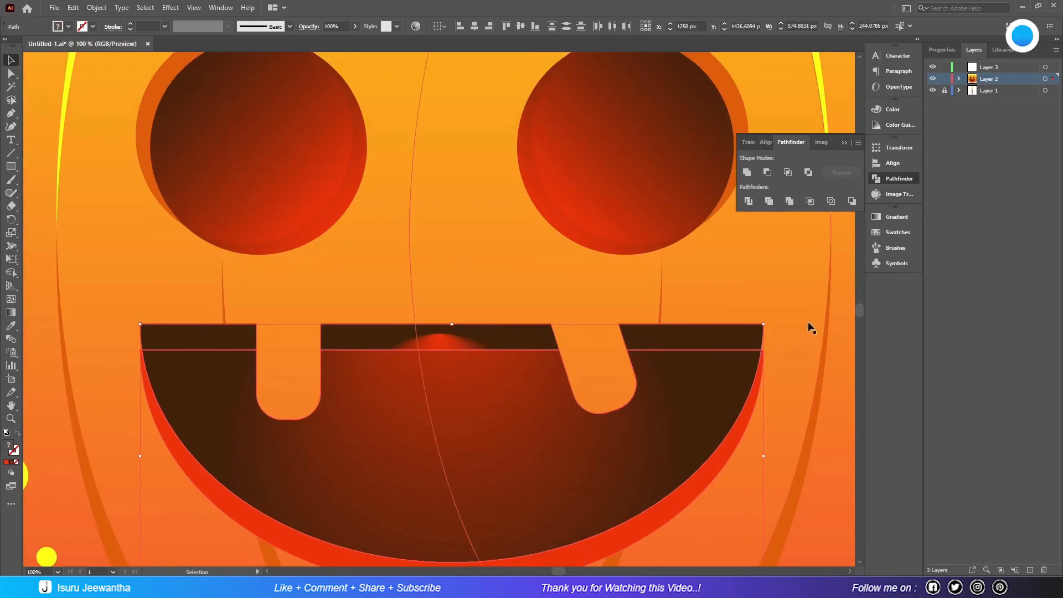
# Stretch the mouth's lower gradient and red pieces upward to meet the mouth's straight upper edge.
pyautogui.click(470, 388)
pyautogui.moveTo(452, 349); pyautogui.dragTo(450, 324)
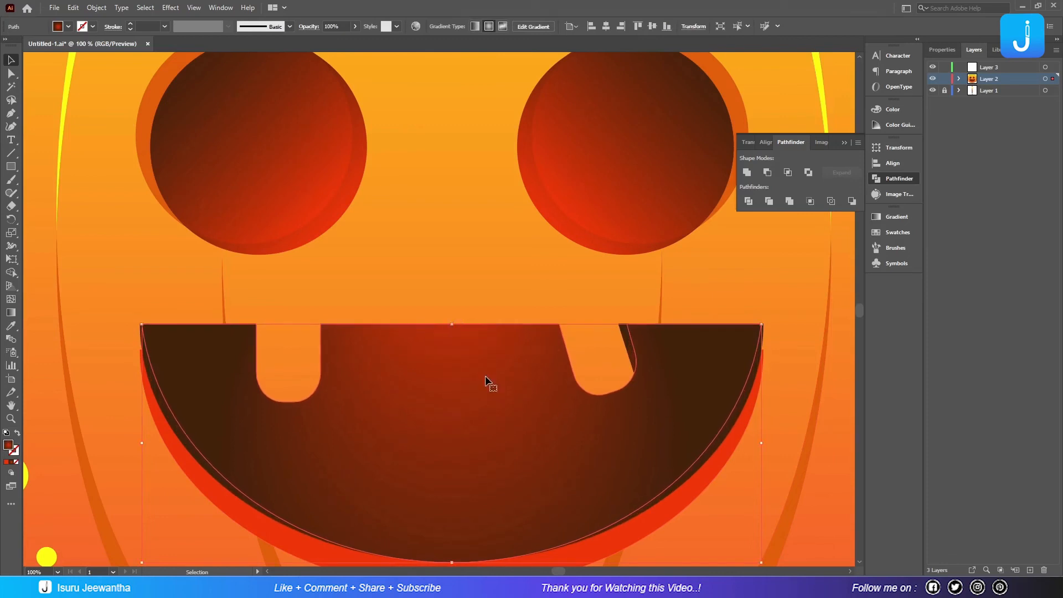
pyautogui.click(317, 550)
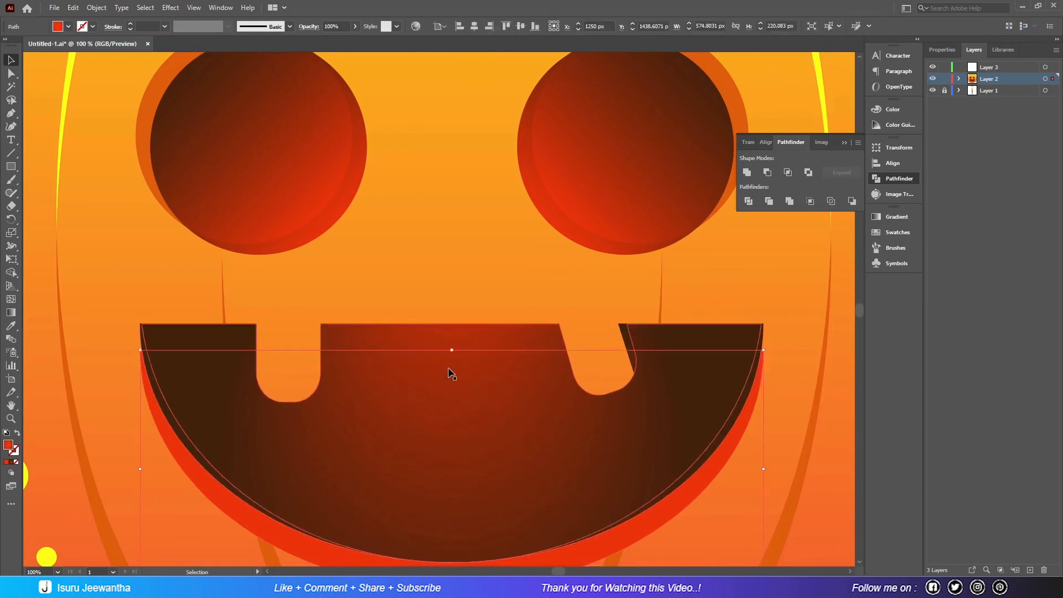
pyautogui.moveTo(453, 349); pyautogui.dragTo(452, 324)
pyautogui.click(744, 404)
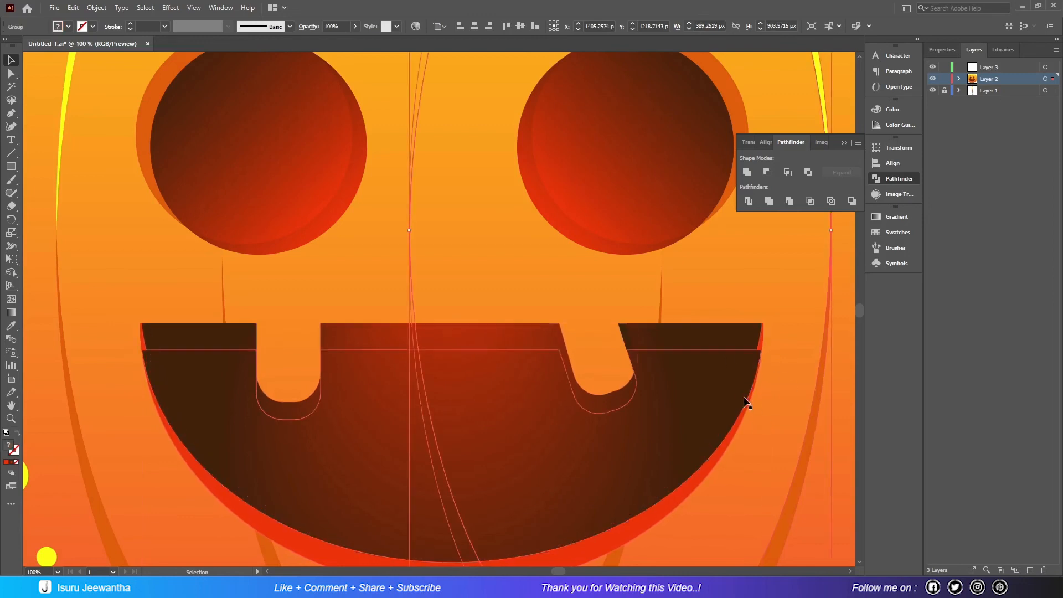
pyautogui.moveTo(453, 349); pyautogui.dragTo(452, 324)
# Delete the leftover dark strip along the mouth's upper edge.
pyautogui.click(625, 338)
pyautogui.press('Delete')
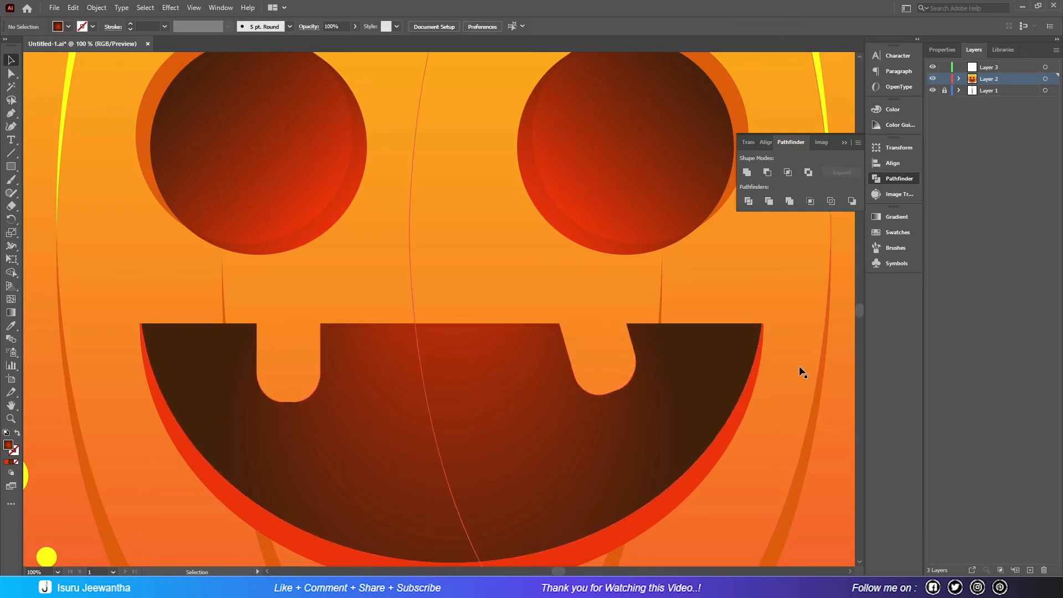
pyautogui.scroll(-6, 799, 366)
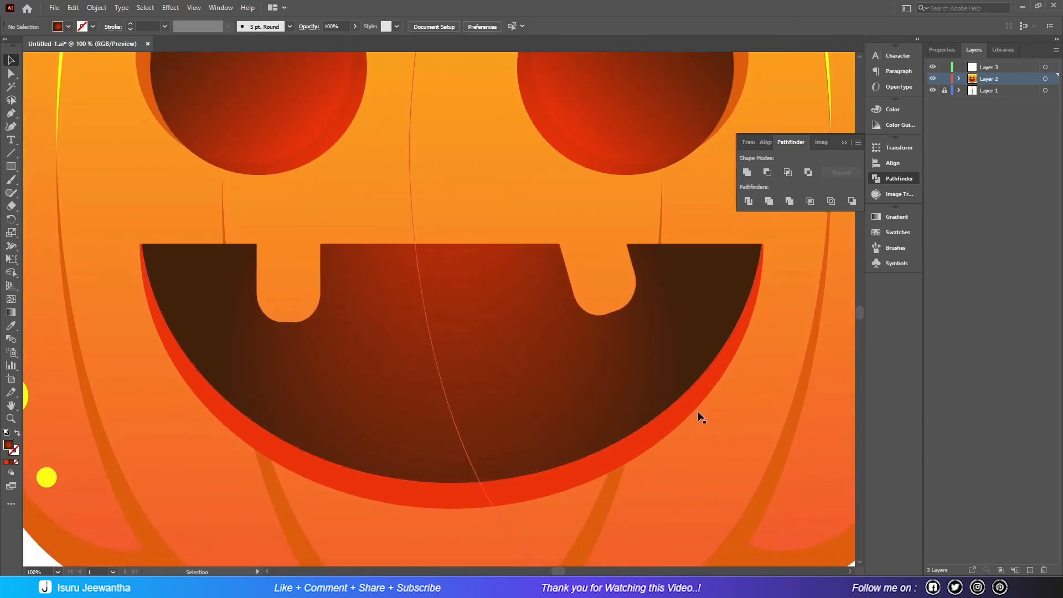
pyautogui.hotkey('ctrl', '0')
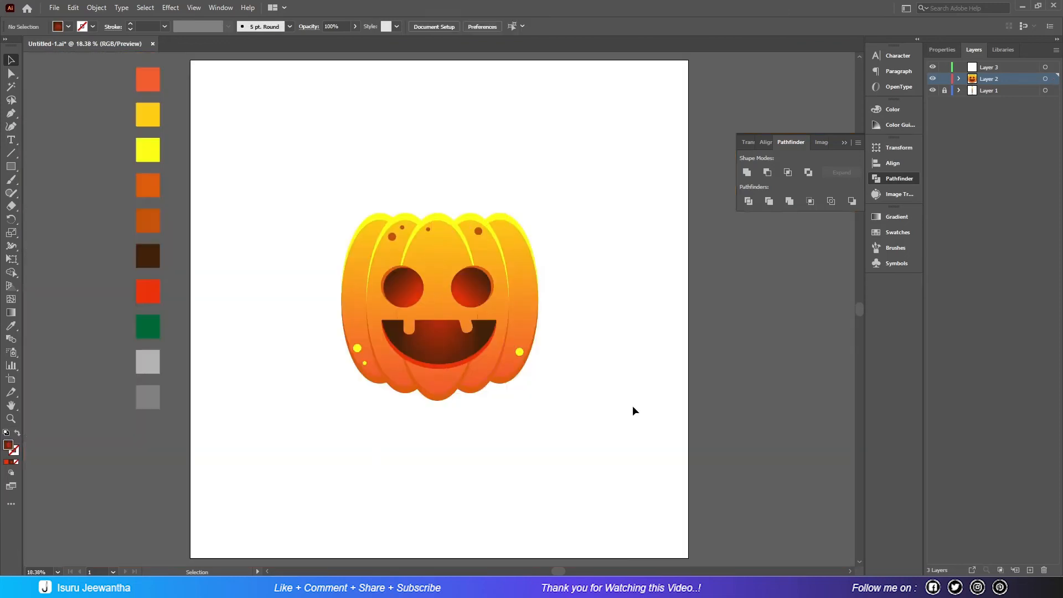
pyautogui.click(896, 180)
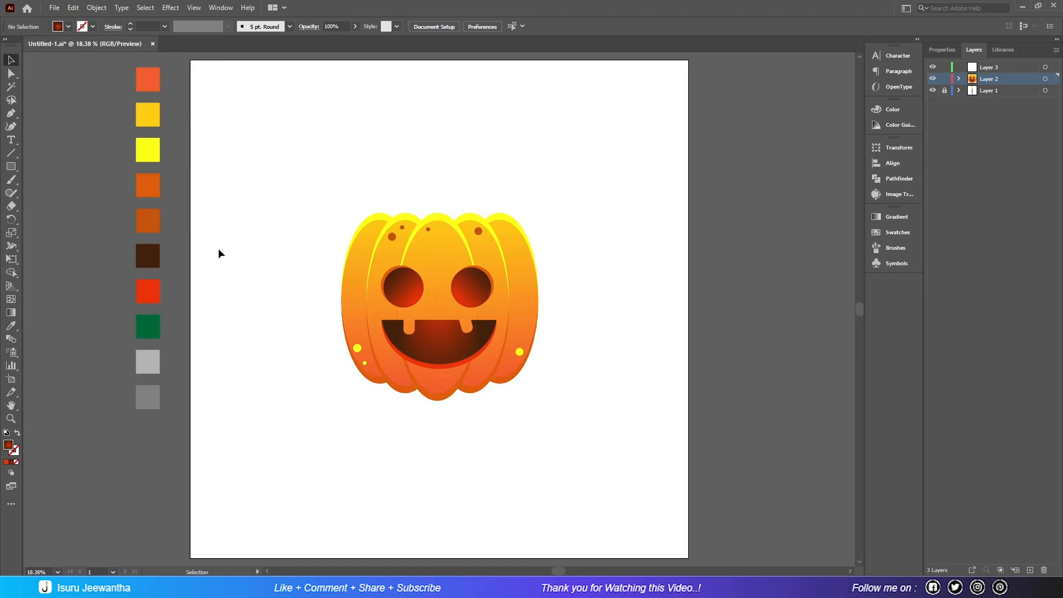
# Draw a closed curled stem outline about 247 × 314 px on top of the pumpkin's middle segment with the Blob Brush.
pyautogui.click(12, 179)
pyautogui.hotkey('ctrl', '=')
pyautogui.hotkey('ctrl', '=')
pyautogui.hotkey('ctrl', '=')
pyautogui.hotkey('ctrl', '=')
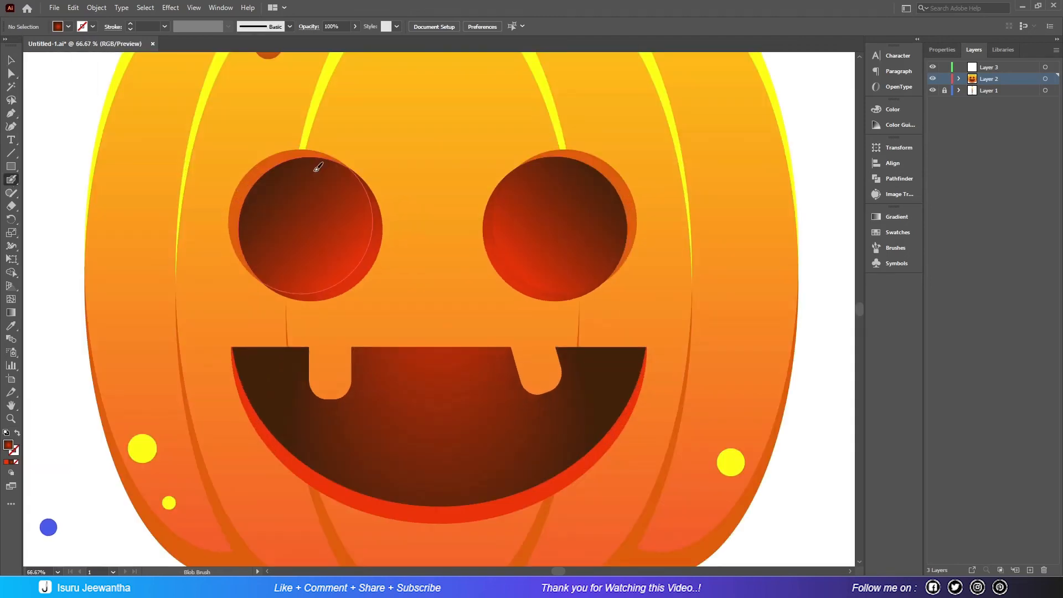
pyautogui.scroll(8, 318, 167)
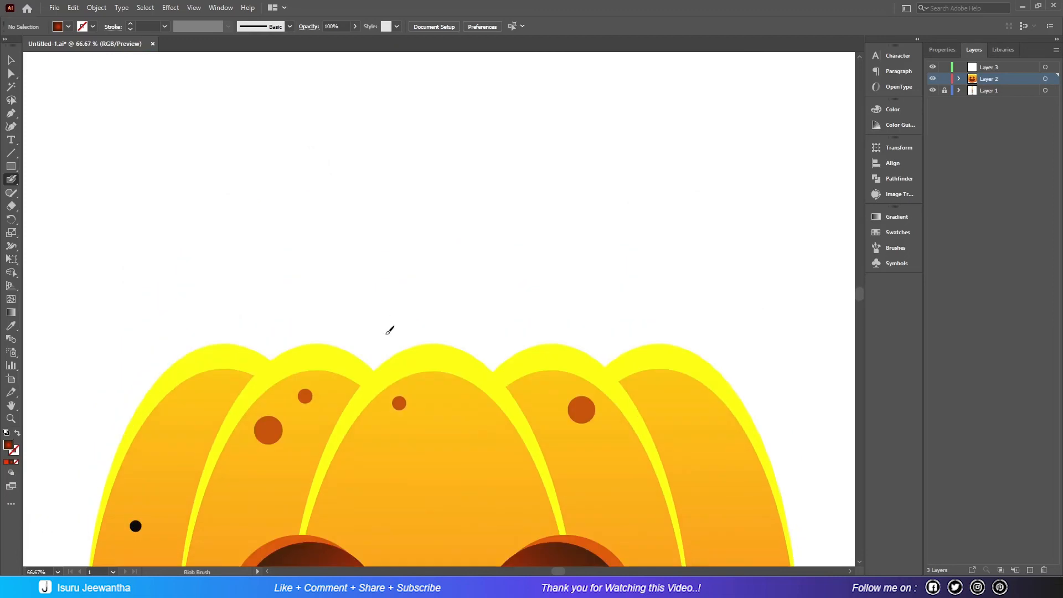
pyautogui.moveTo(386, 414)
pyautogui.mouseDown()
pyautogui.moveTo(378, 333)
pyautogui.moveTo(403, 268)
pyautogui.moveTo(471, 218)
pyautogui.moveTo(531, 240)
pyautogui.mouseUp()
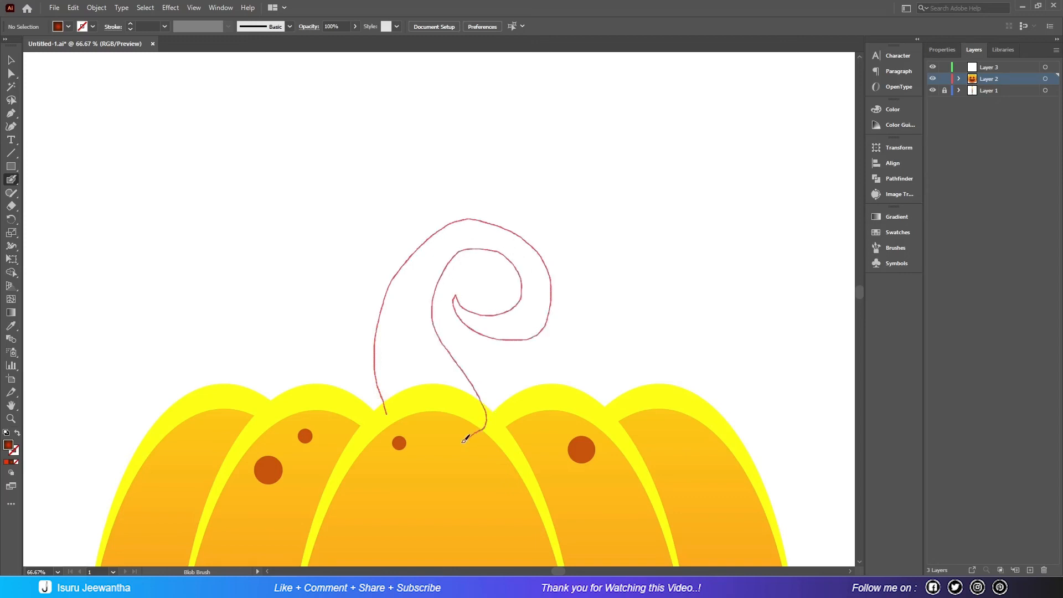
pyautogui.moveTo(389, 408); pyautogui.dragTo(388, 411)
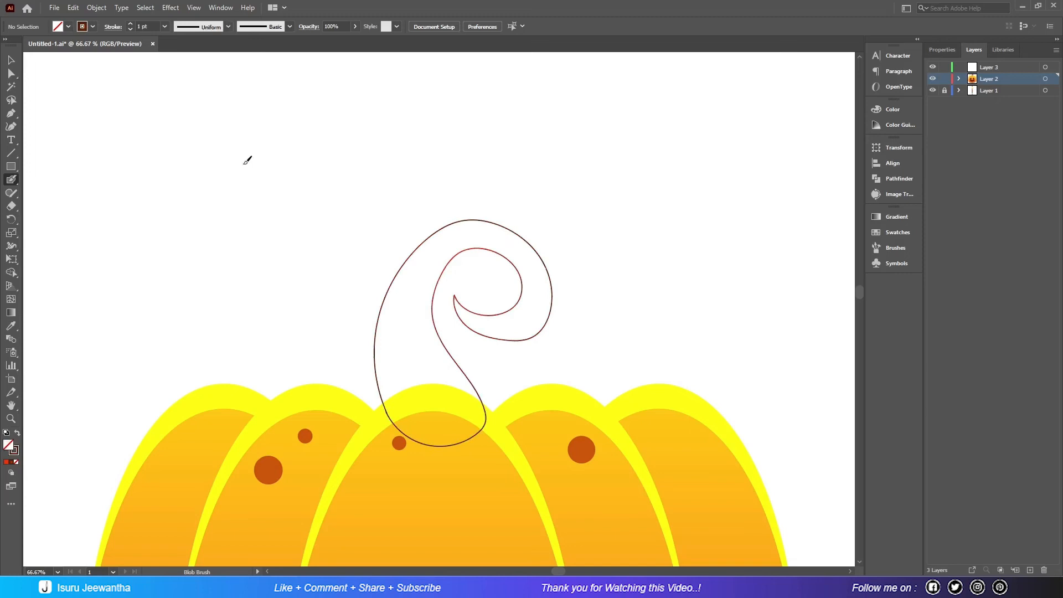
# Merge the stem outline and its interior into one solid shape with the Shape Builder.
pyautogui.click(11, 59)
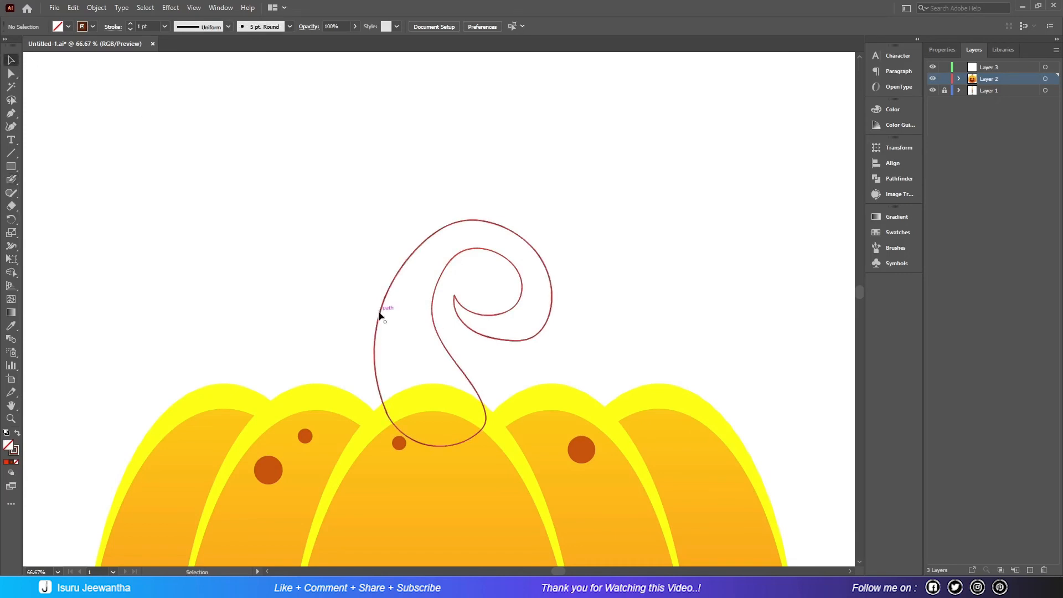
pyautogui.click(380, 314)
pyautogui.click(11, 272)
pyautogui.scroll(5, 538, 268)
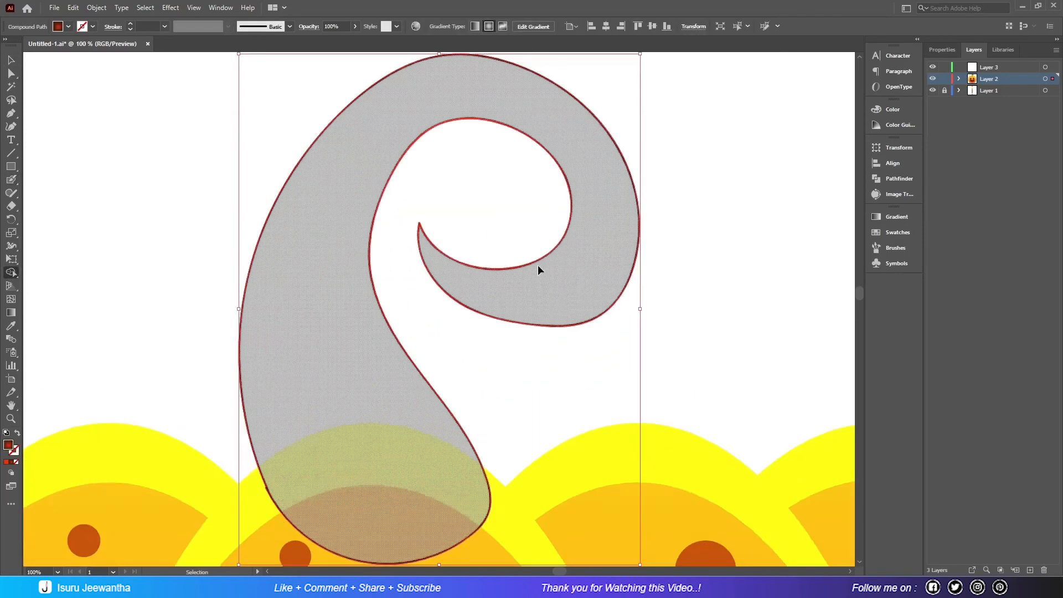
pyautogui.moveTo(303, 363); pyautogui.dragTo(304, 361)
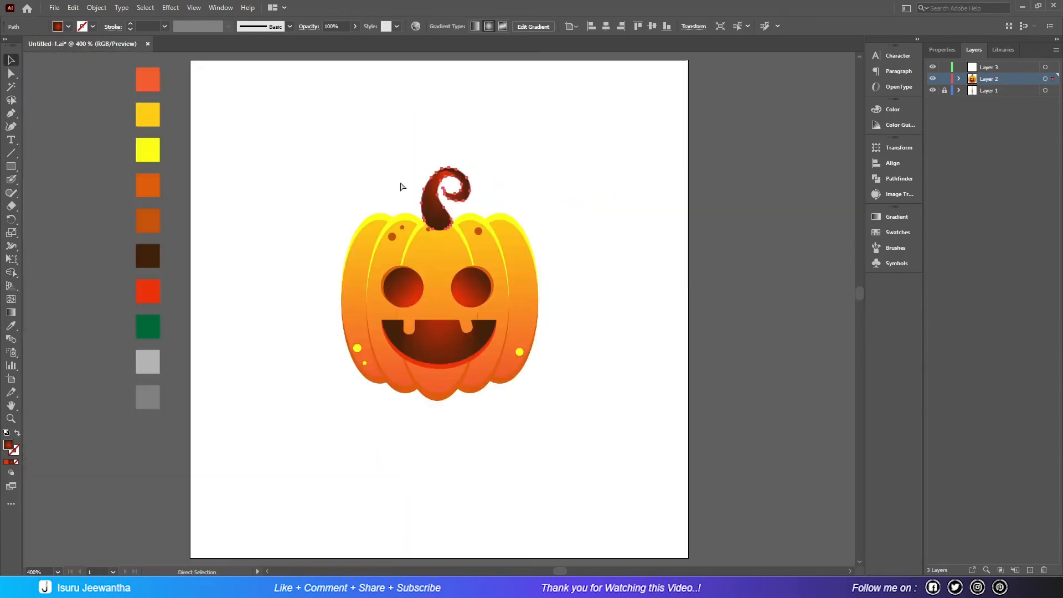
pyautogui.press('v')
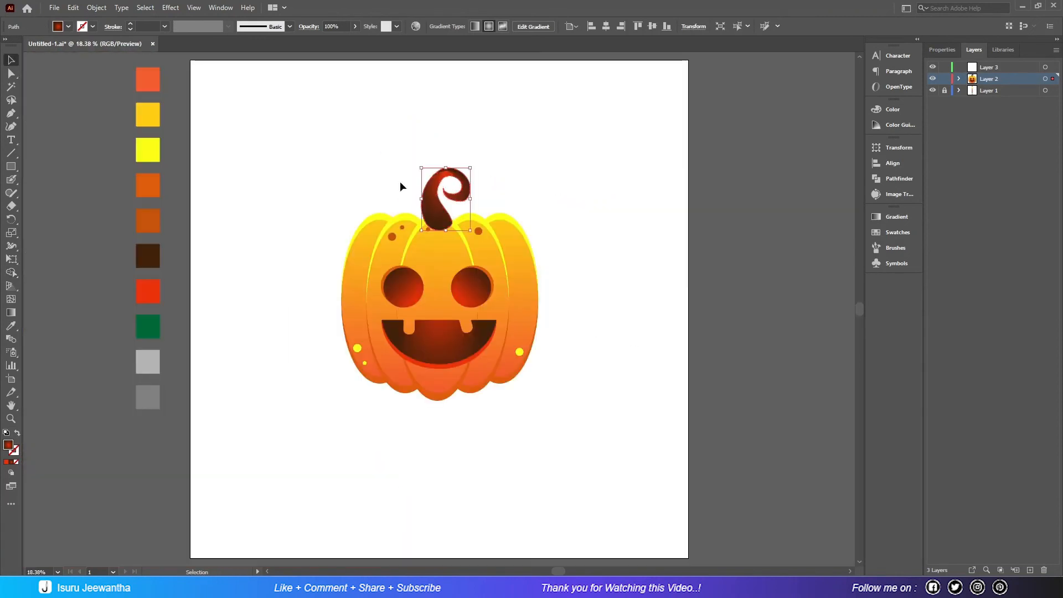
# Fill the stem with the palette's green.
pyautogui.click(10, 329)
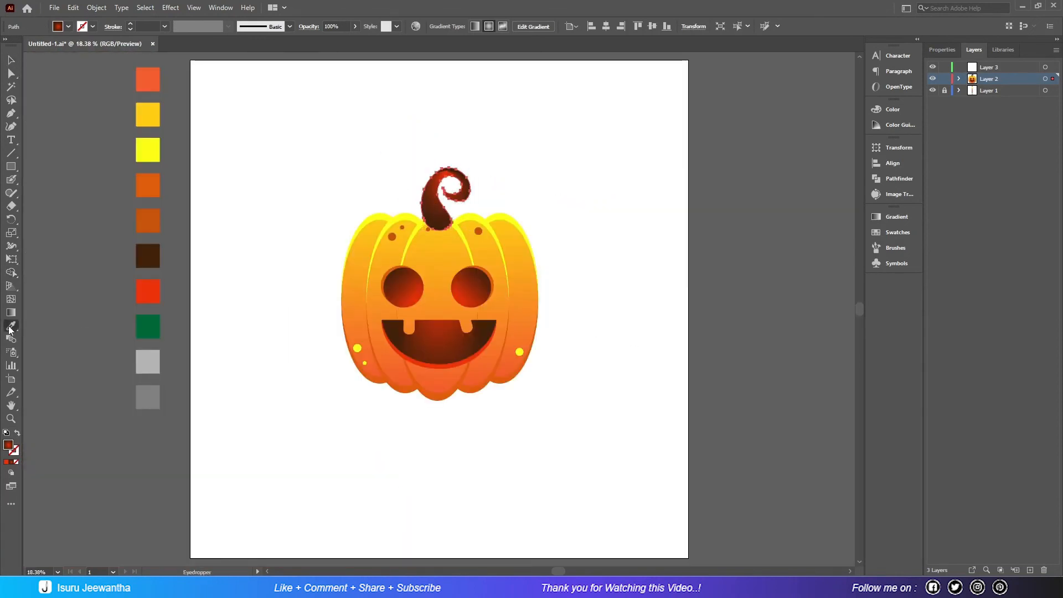
pyautogui.click(153, 322)
pyautogui.press('v')
pyautogui.click(265, 131)
# Send the green stem to the back, behind the pumpkin segments.
pyautogui.click(439, 207)
pyautogui.rightClick(439, 207)
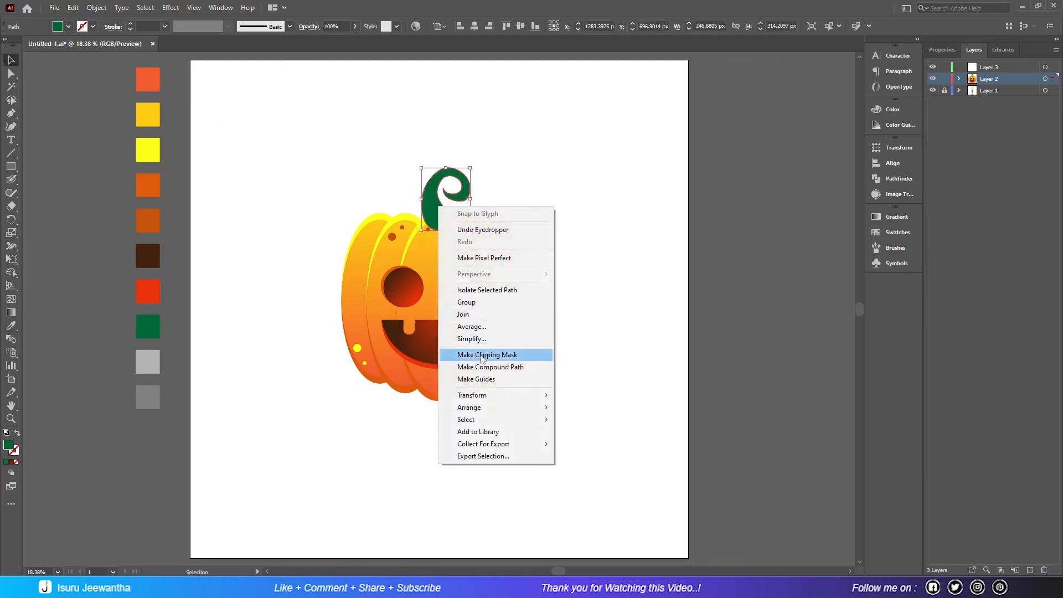
pyautogui.moveTo(489, 411)
pyautogui.click(590, 443)
pyautogui.click(595, 233)
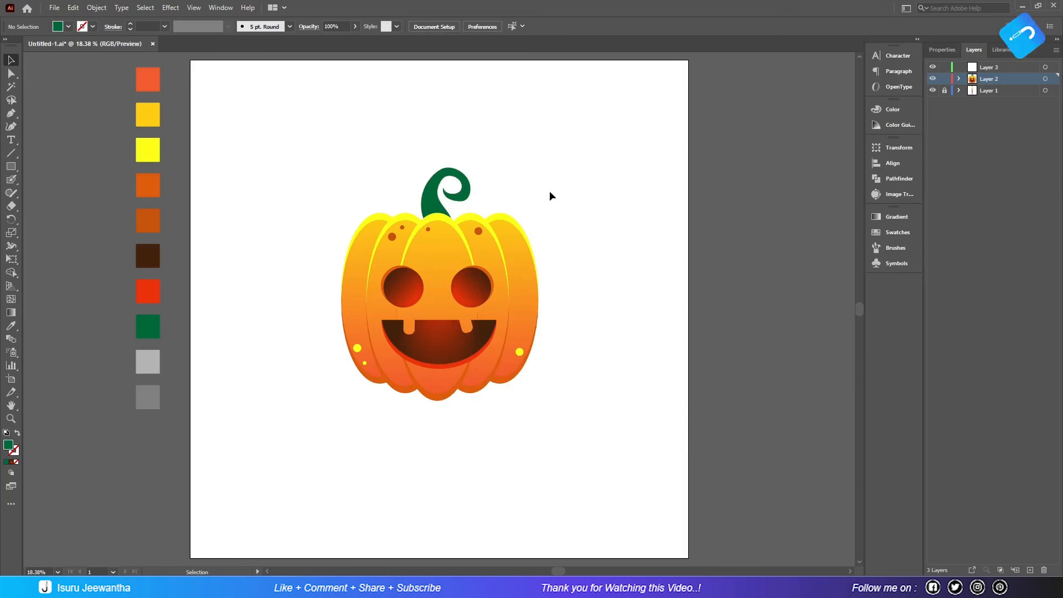
# Lower the stem slightly and tilt it counter-clockwise.
pyautogui.click(435, 199)
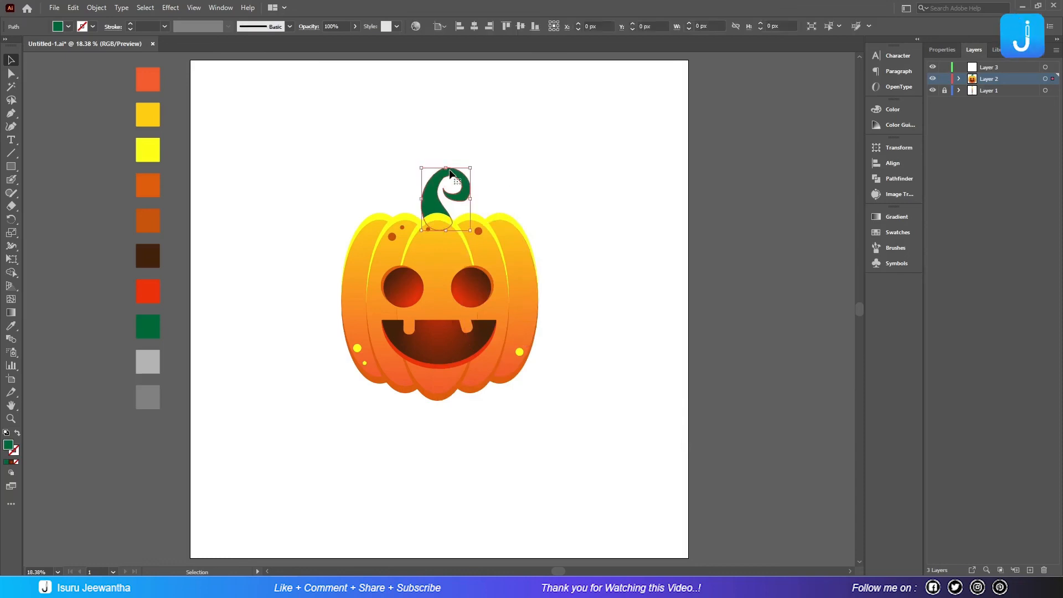
pyautogui.moveTo(433, 203); pyautogui.dragTo(433, 208)
pyautogui.moveTo(474, 171); pyautogui.dragTo(461, 168)
pyautogui.moveTo(431, 209); pyautogui.dragTo(430, 244)
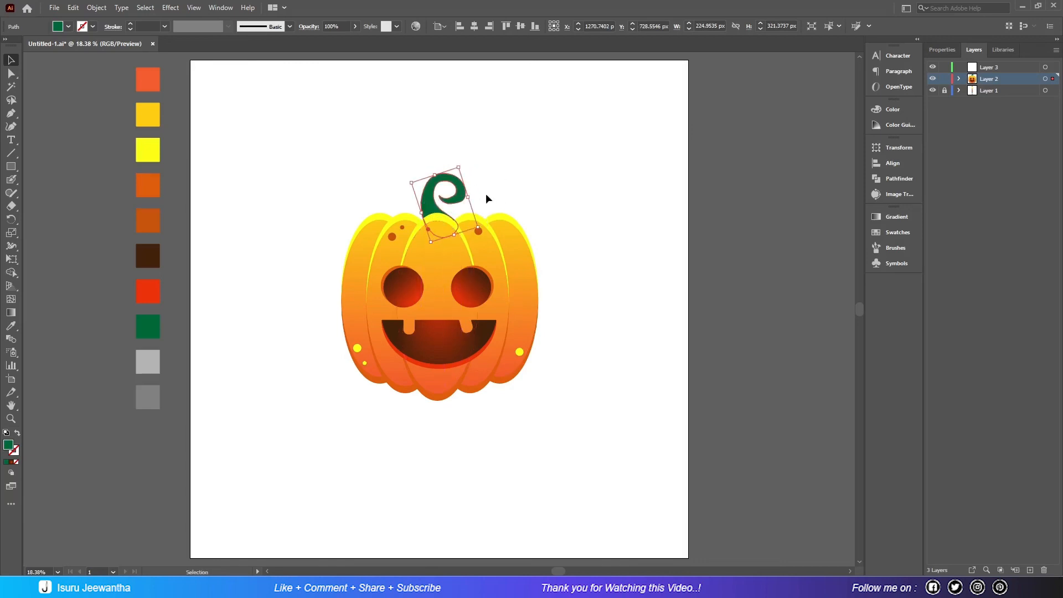
# Nudge the tilted stem slightly down and to the right behind the pumpkin's top.
pyautogui.press('Down')
pyautogui.press('Down')
pyautogui.press('Down')
pyautogui.press('Down')
pyautogui.press('Down')
pyautogui.press('Down')
pyautogui.press('Down')
pyautogui.press('Down')
pyautogui.press('Right')
pyautogui.press('Right')
pyautogui.press('Right')
pyautogui.press('Down')
pyautogui.press('Down')
pyautogui.press('Down')
pyautogui.press('Down')
pyautogui.press('Right')
pyautogui.press('Right')
pyautogui.press('Right')
pyautogui.press('Right')
pyautogui.press('Right')
pyautogui.press('Down')
pyautogui.click(518, 193)
# Draw an ellipse about 987 × 221 px in the palette's darker grey across the pumpkin's base as a ground shadow.
pyautogui.moveTo(11, 167); pyautogui.dragTo(37, 192)
pyautogui.click(11, 327)
pyautogui.click(30, 201)
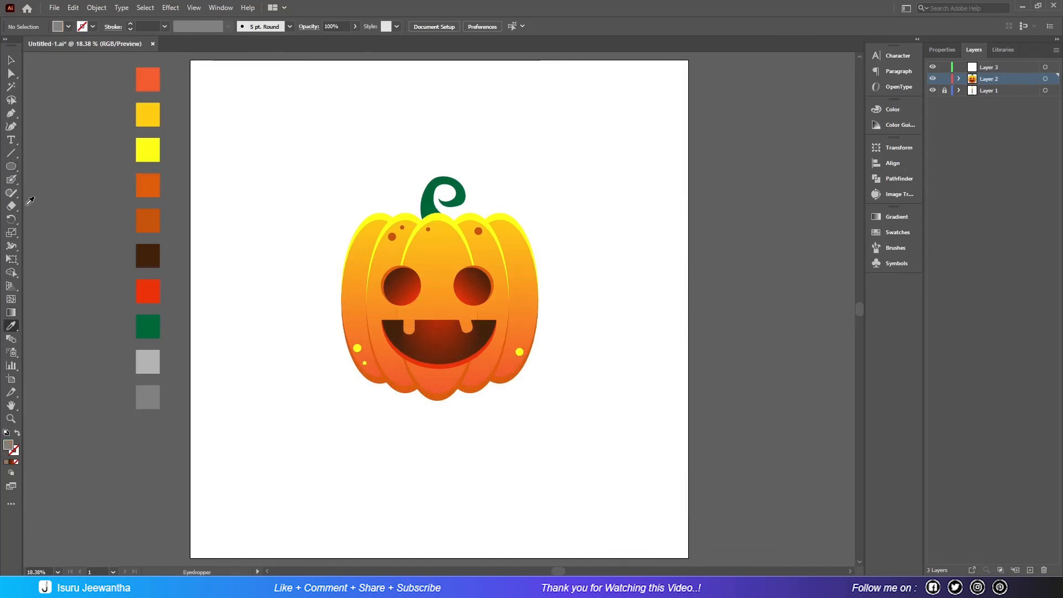
pyautogui.moveTo(341, 366)
pyautogui.mouseDown()
pyautogui.moveTo(560, 408)
pyautogui.moveTo(539, 409)
pyautogui.mouseUp()
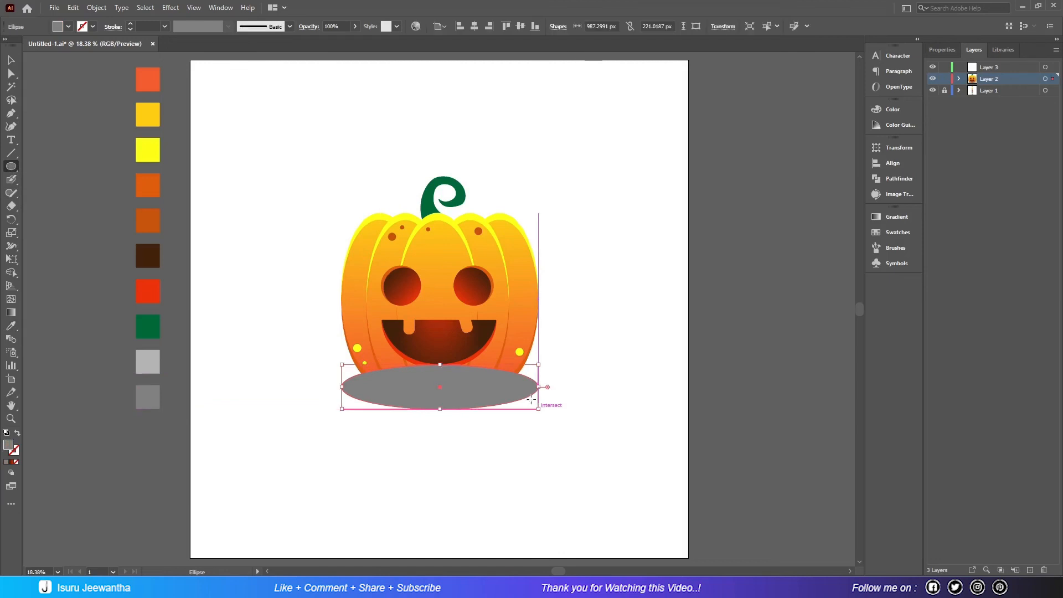
# Send the grey shadow ellipse to the back and shift it slightly left.
pyautogui.press('v')
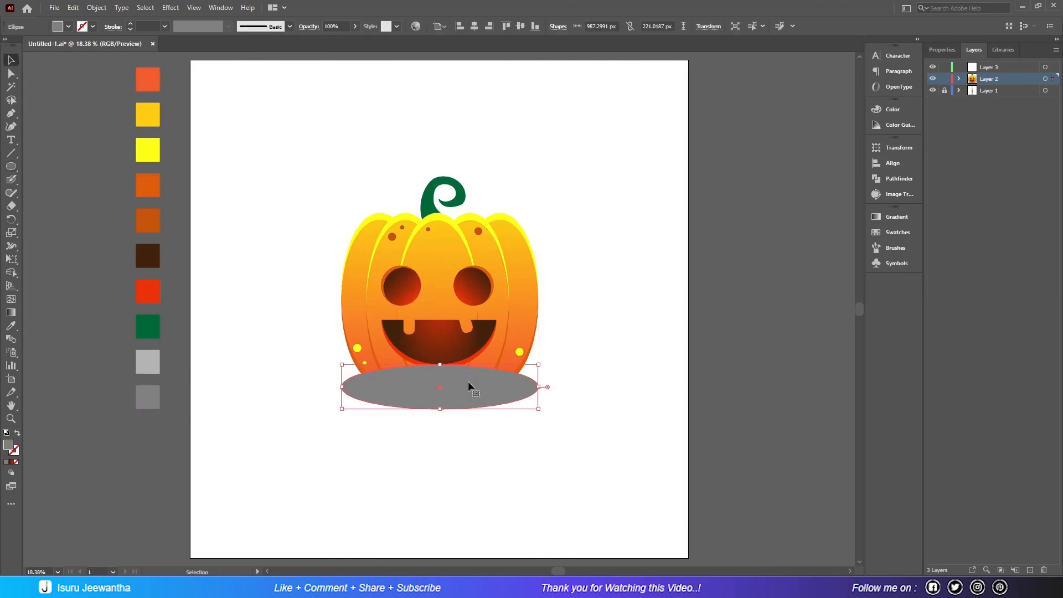
pyautogui.rightClick(468, 382)
pyautogui.moveTo(524, 331)
pyautogui.click(622, 365)
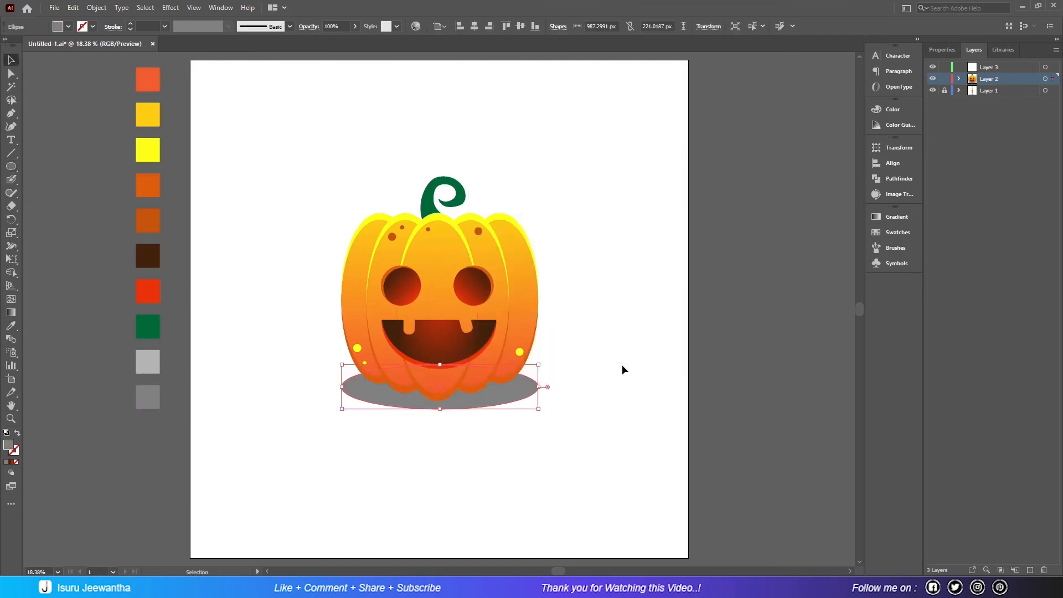
pyautogui.moveTo(511, 391); pyautogui.dragTo(509, 392)
pyautogui.click(592, 380)
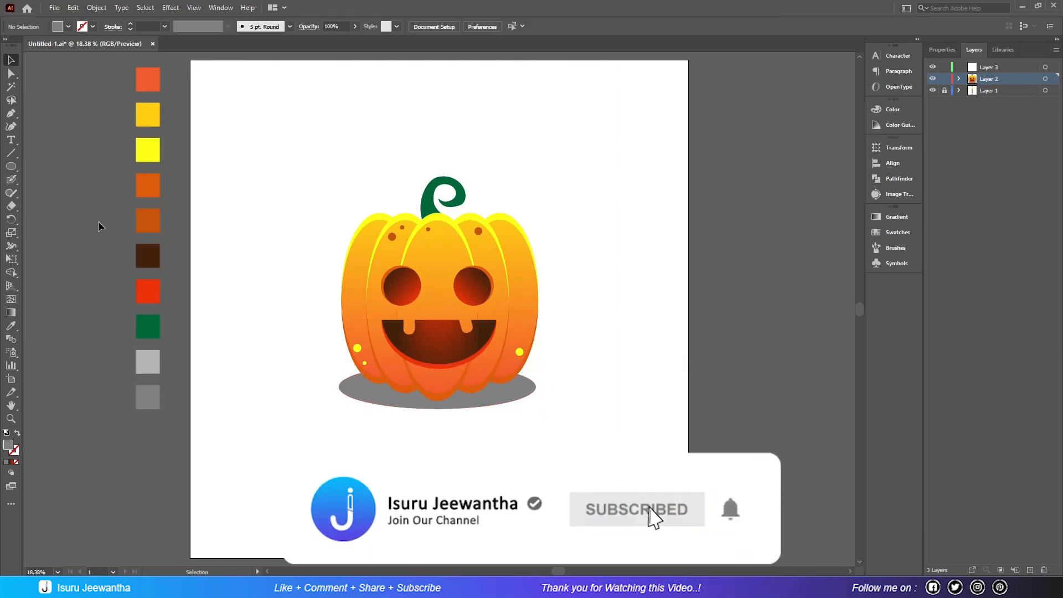
# Draw a larger ellipse about 1322 × 357 px in the palette's lighter grey around the pumpkin's ground shadow.
pyautogui.click(11, 326)
pyautogui.press('l')
pyautogui.moveTo(316, 361); pyautogui.dragTo(581, 433)
# Send the light grey ellipse to the back and shift it slightly left and up to surround the darker shadow.
pyautogui.click(11, 60)
pyautogui.rightClick(487, 421)
pyautogui.moveTo(554, 364)
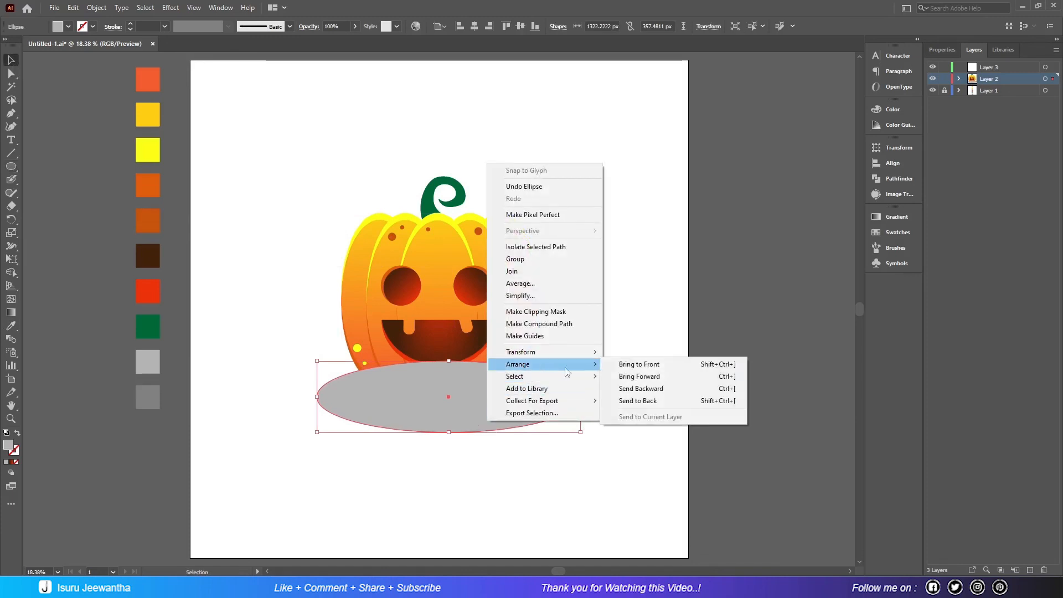
pyautogui.click(634, 401)
pyautogui.moveTo(513, 412); pyautogui.dragTo(505, 412)
pyautogui.click(667, 397)
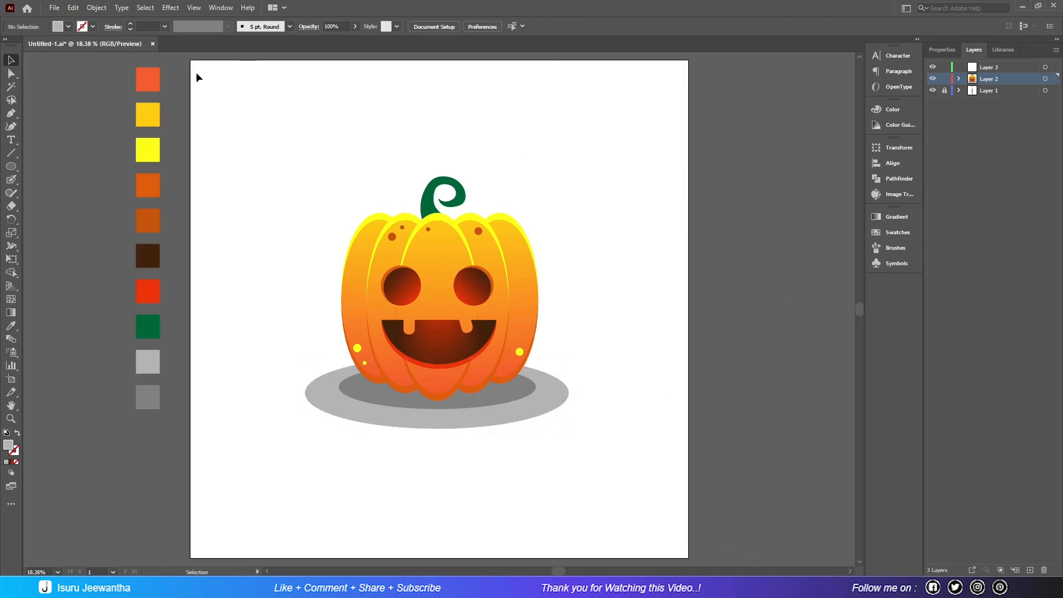
# Move Layer 3 below Layer 2 and draw a 2500 × 2500 px background rectangle on it covering the whole artboard.
pyautogui.moveTo(1005, 67); pyautogui.dragTo(1003, 85)
pyautogui.moveTo(10, 168); pyautogui.dragTo(46, 166)
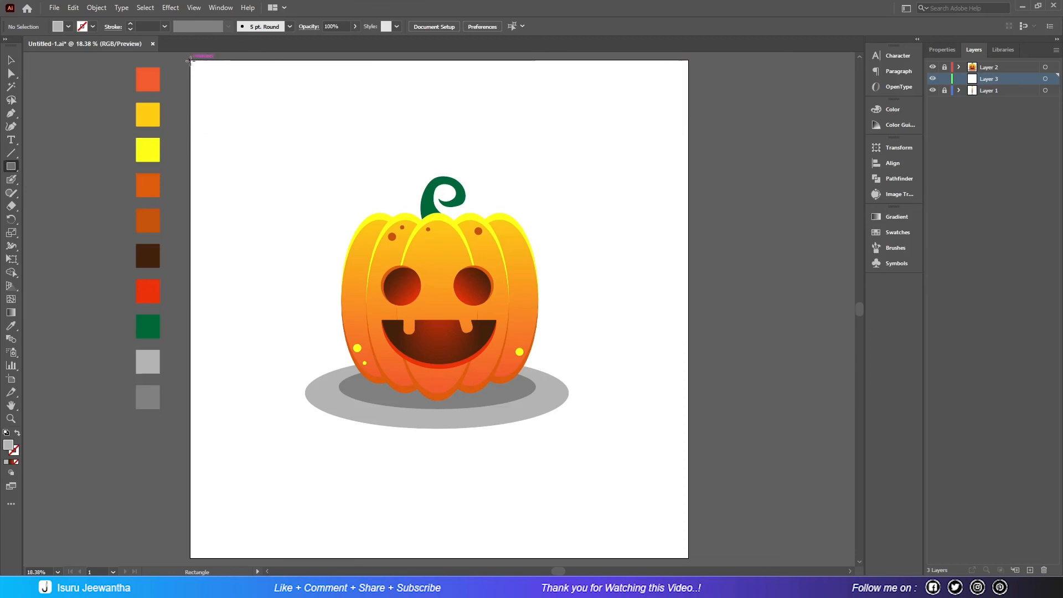
pyautogui.moveTo(190, 59); pyautogui.dragTo(689, 558)
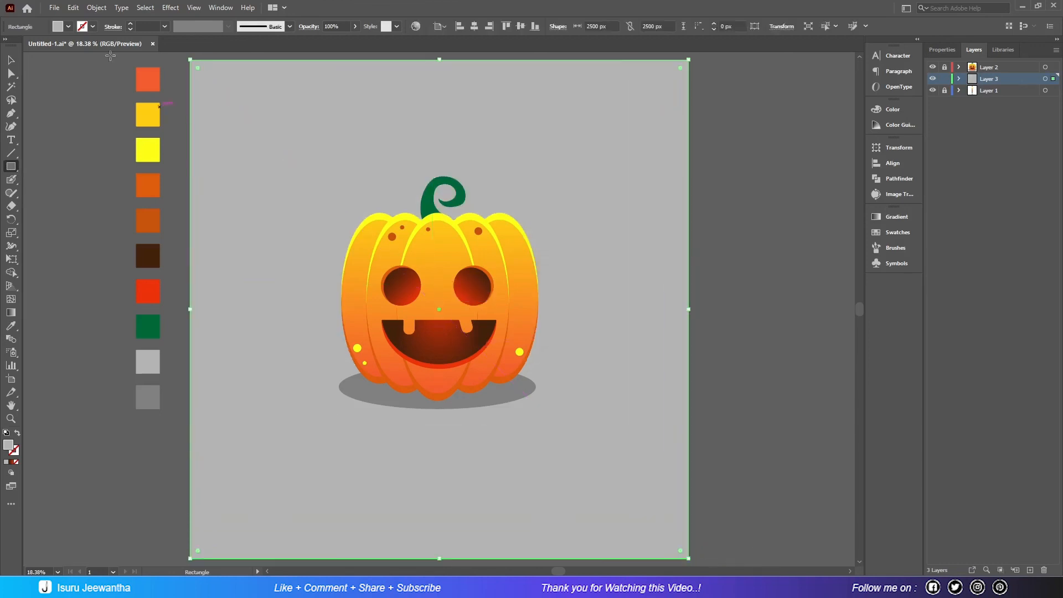
# Fill the background rectangle with the purple swatch.
pyautogui.click(68, 27)
pyautogui.click(7, 61)
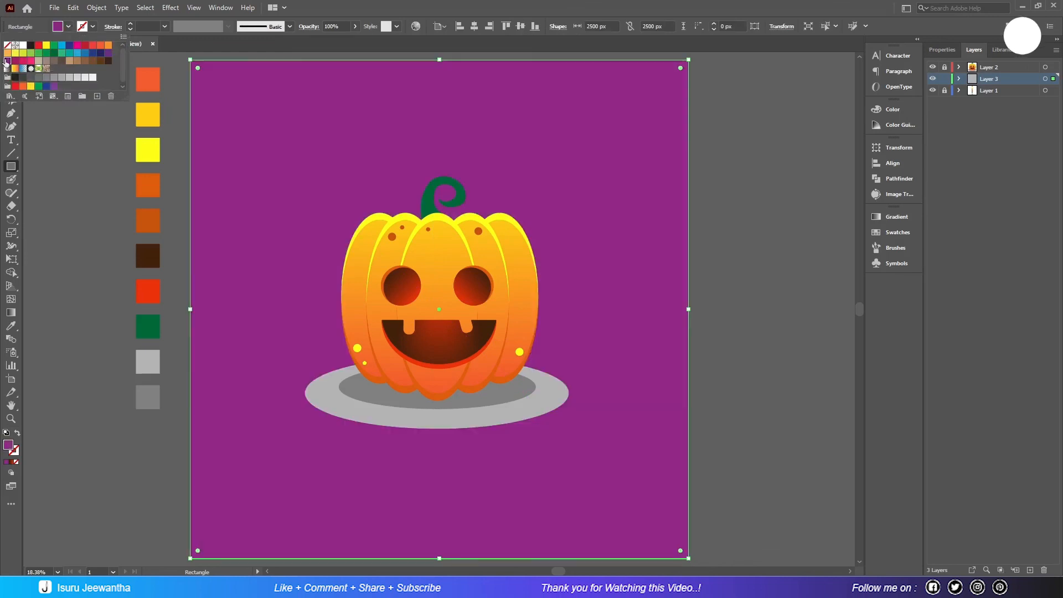
pyautogui.click(340, 4)
# Set the blending mode of both grey shadow ellipses to Multiply and deselect them.
pyautogui.click(11, 61)
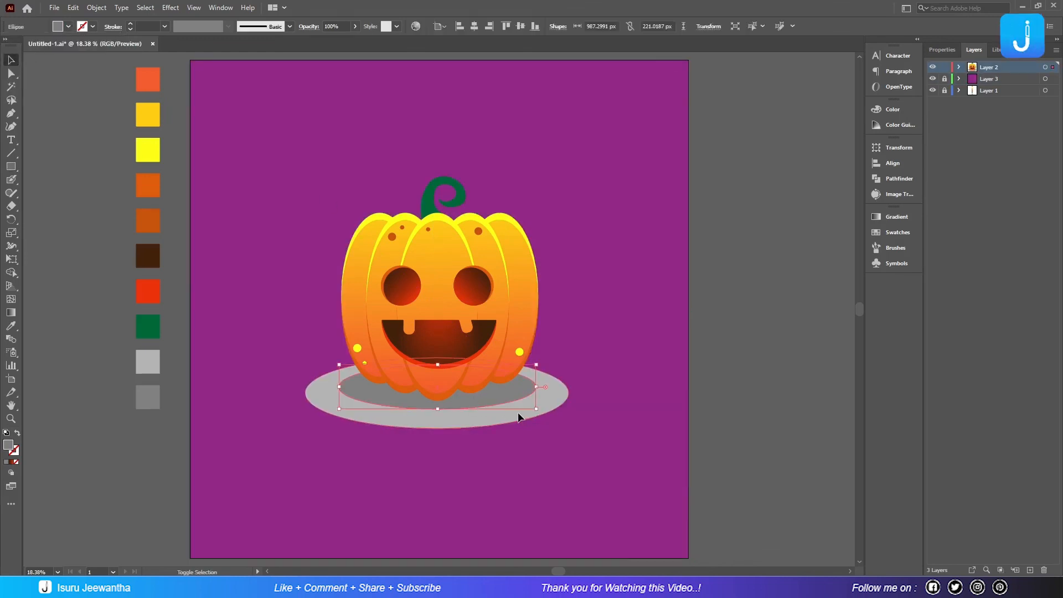
pyautogui.click(517, 415)
pyautogui.click(942, 50)
pyautogui.click(955, 203)
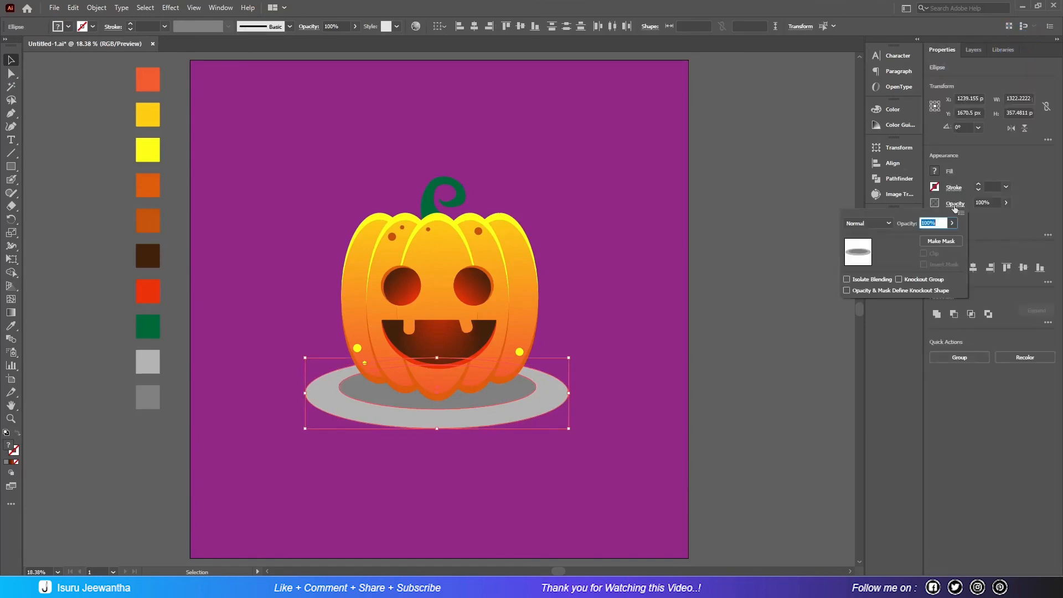
pyautogui.click(888, 224)
pyautogui.click(885, 261)
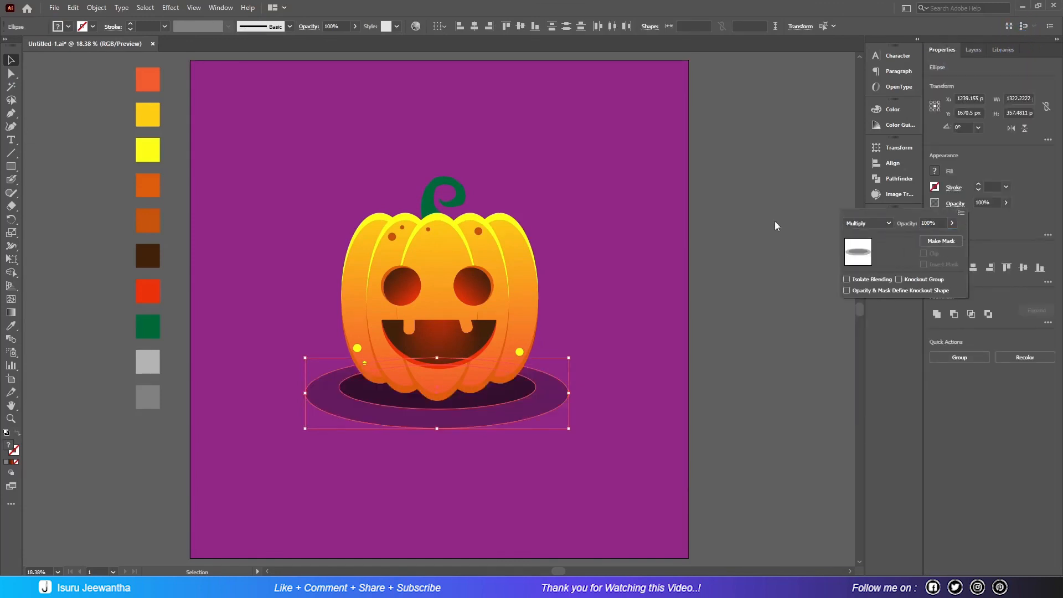
pyautogui.click(775, 260)
pyautogui.click(774, 261)
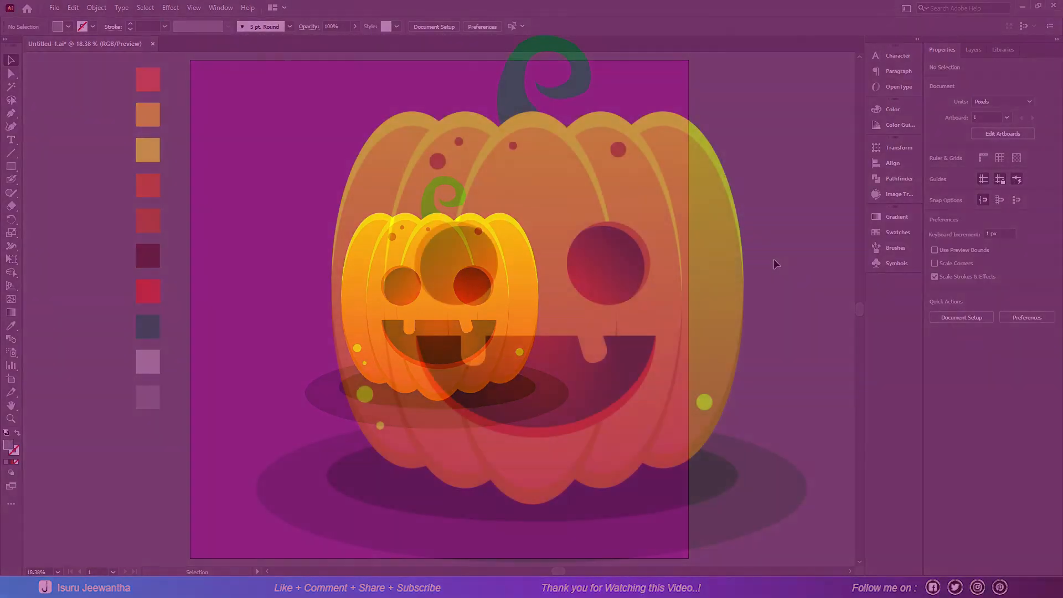